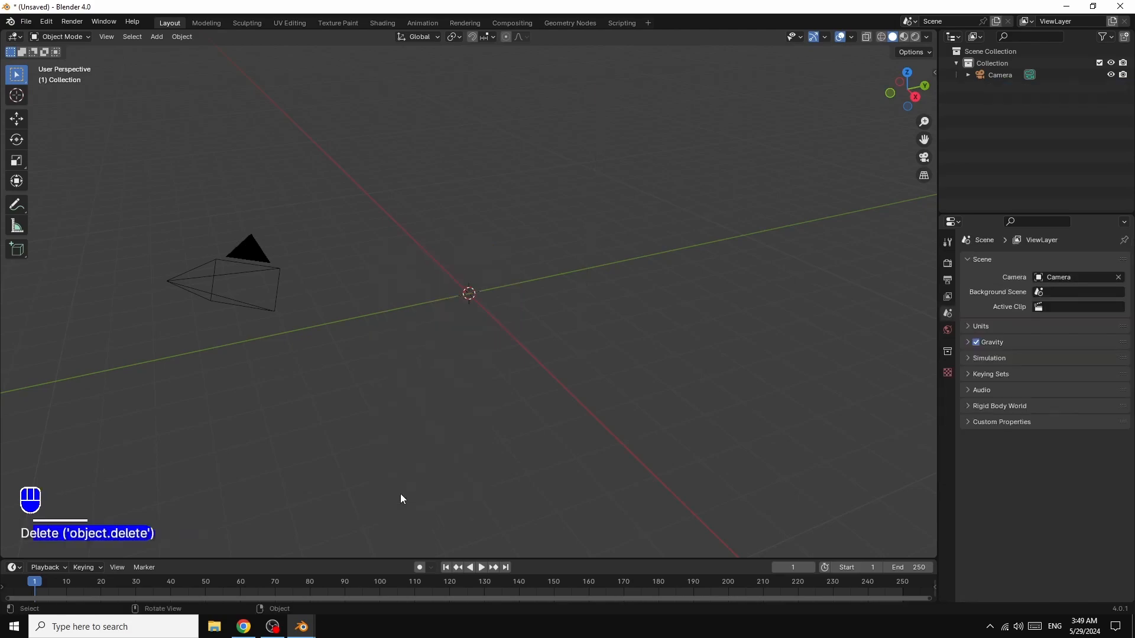
# - Add a Spheric curve spiral to the scene
pyautogui.click(156, 37)
pyautogui.moveTo(201, 62)
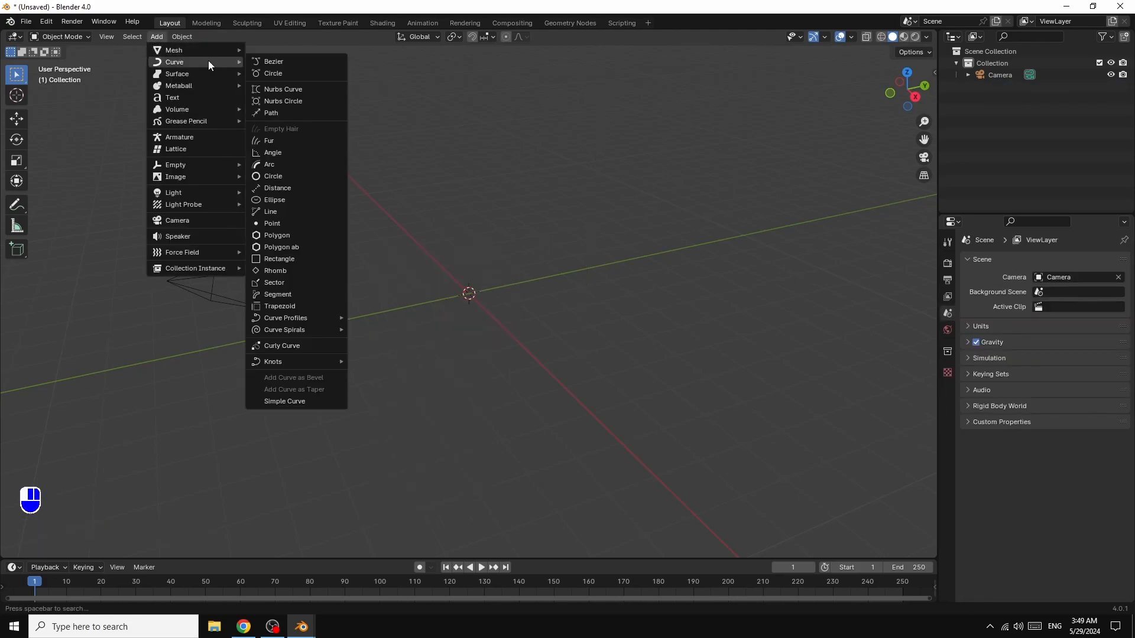
pyautogui.moveTo(272, 328)
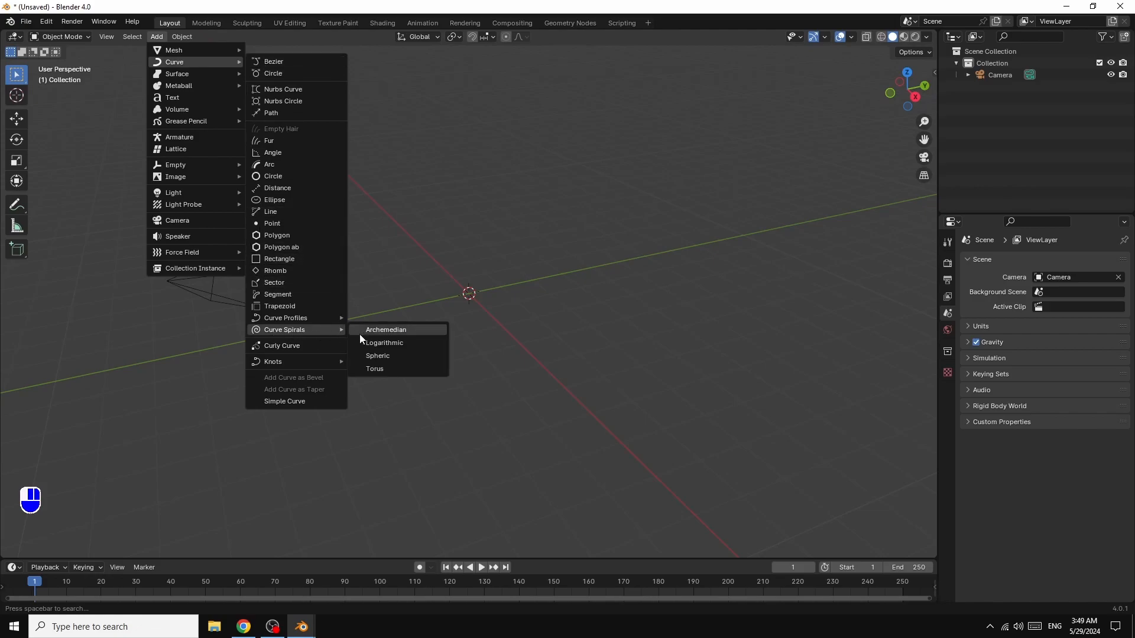
pyautogui.click(382, 356)
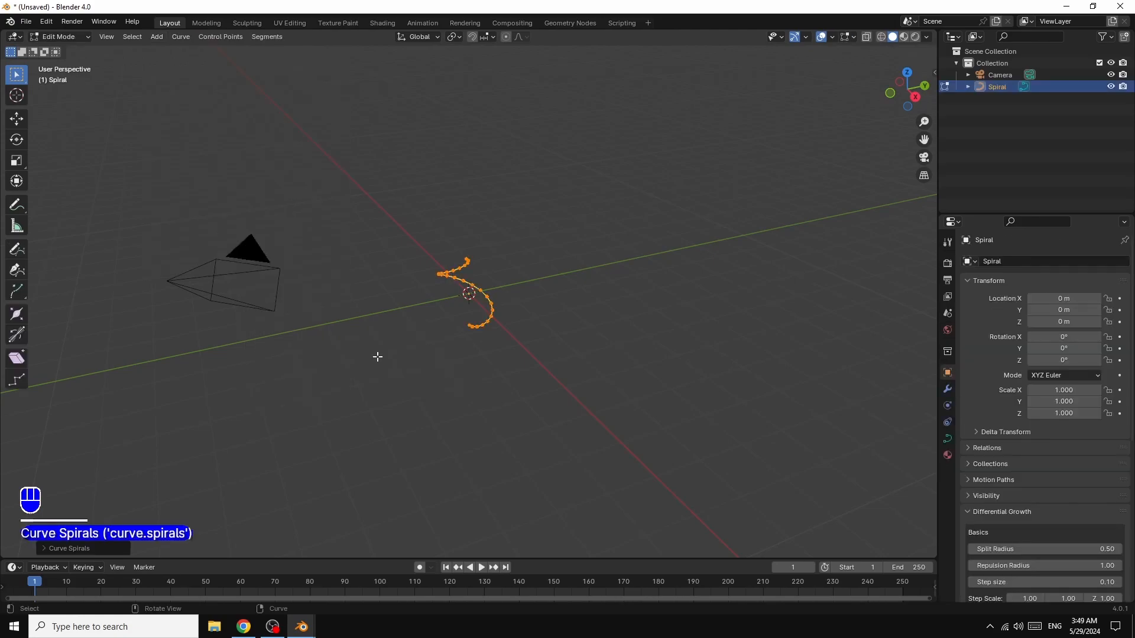
# - Set the spheric spiral to 20 turns, 100 steps and a radius of 2.5
pyautogui.click(81, 550)
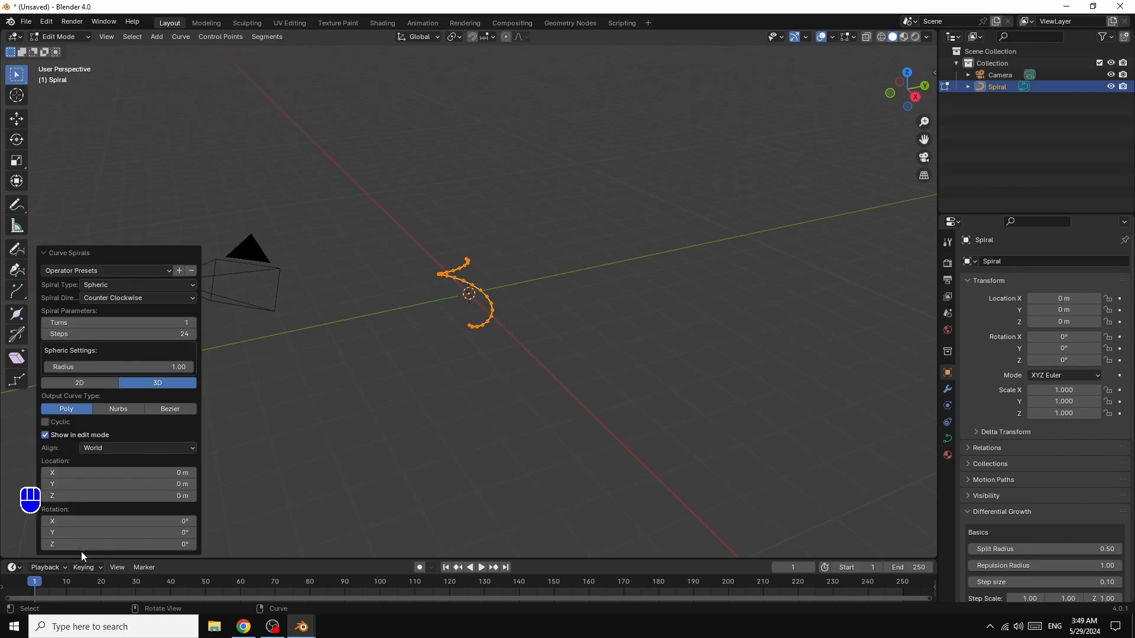
pyautogui.moveTo(173, 324); pyautogui.dragTo(229, 338)
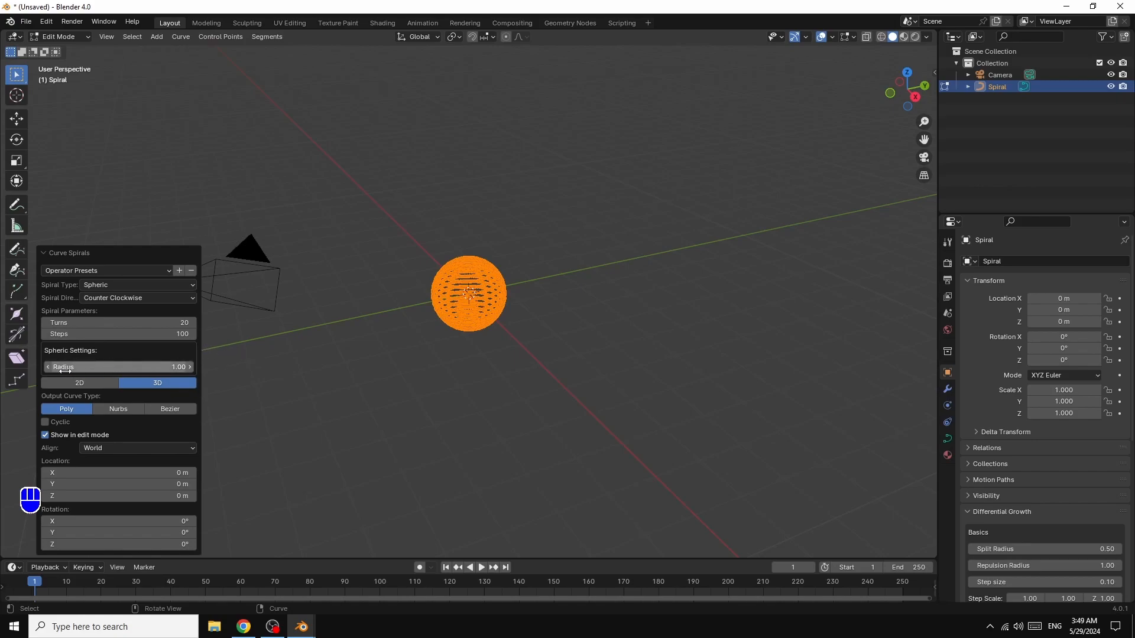
pyautogui.moveTo(171, 368); pyautogui.dragTo(197, 371)
pyautogui.click(170, 367)
pyautogui.write('2.5')
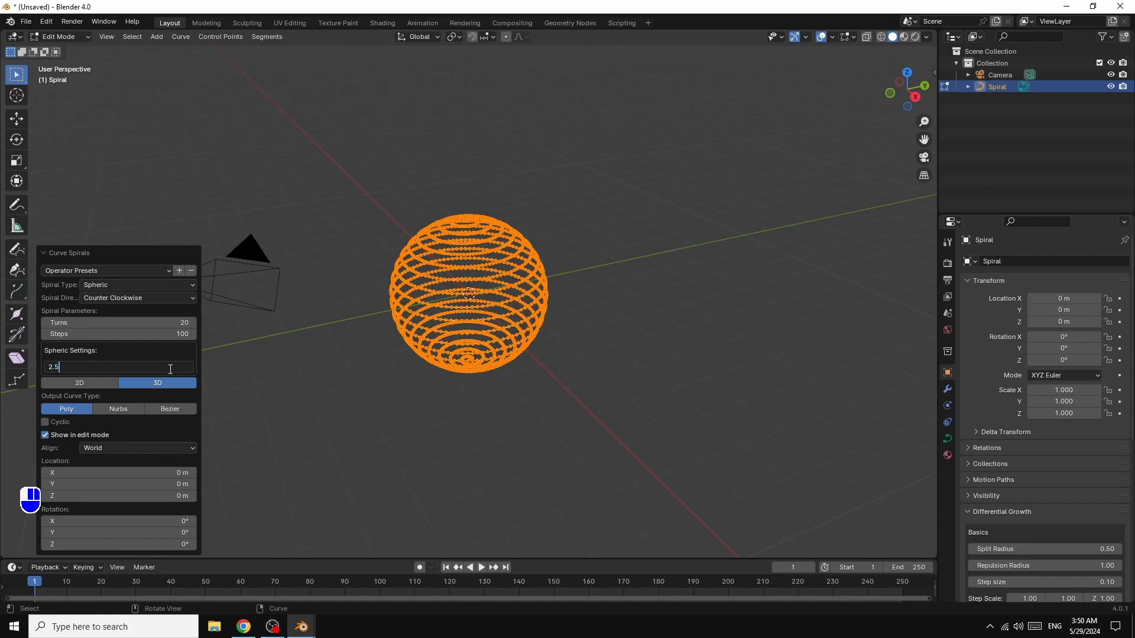
pyautogui.press('Return')
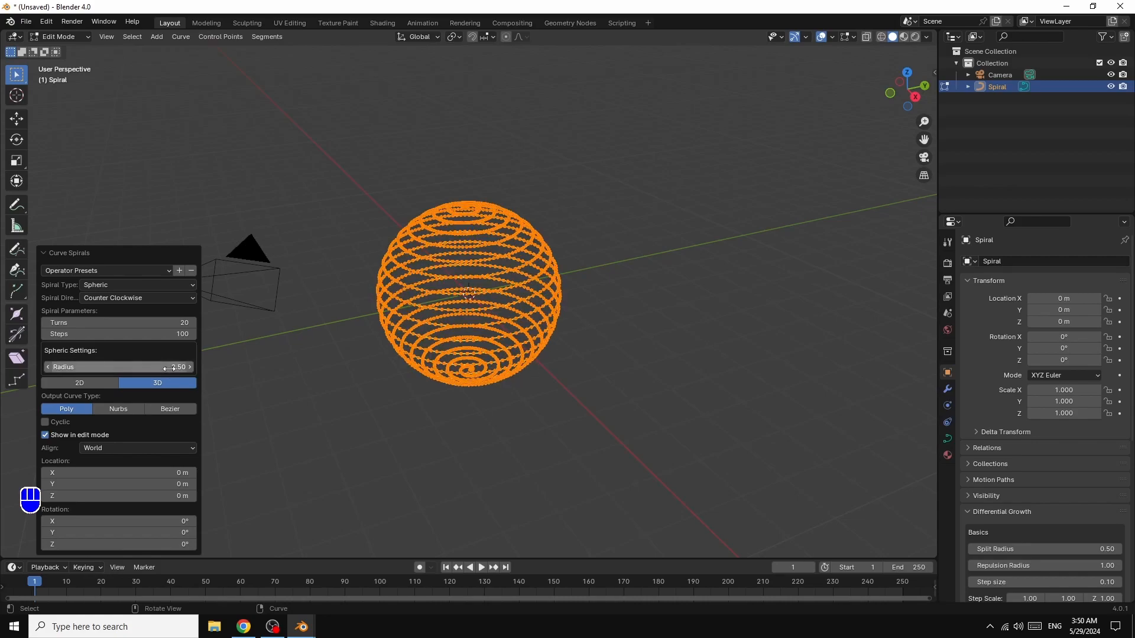
# - Give the spiral curve thickness with a 0.3 m extrude and a 0.05 m round bevel depth
pyautogui.click(947, 439)
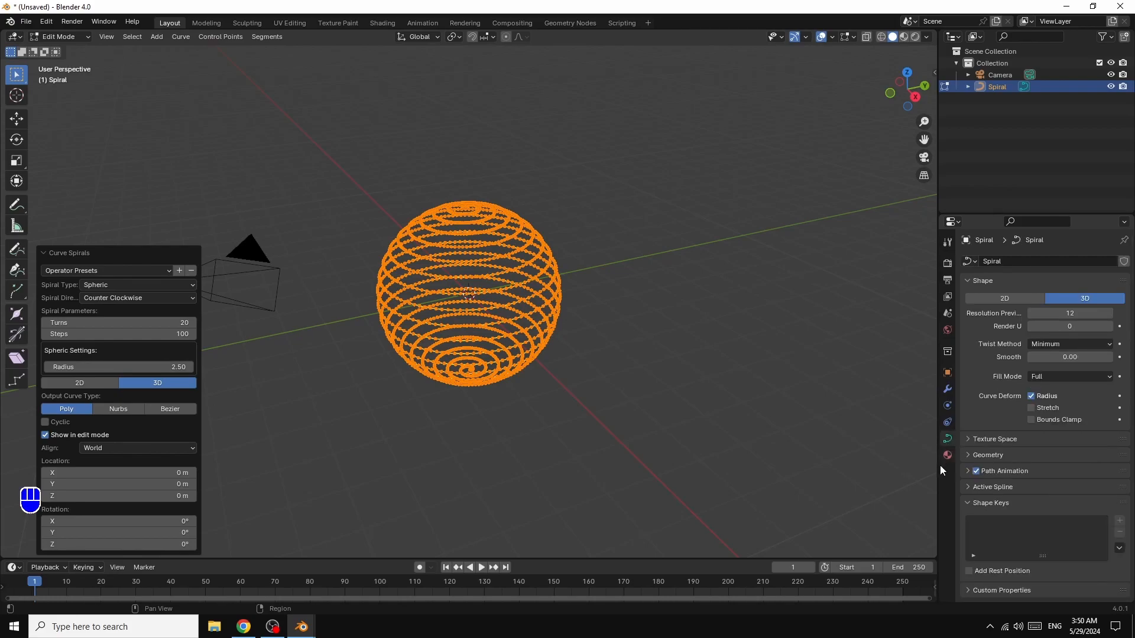
pyautogui.click(971, 456)
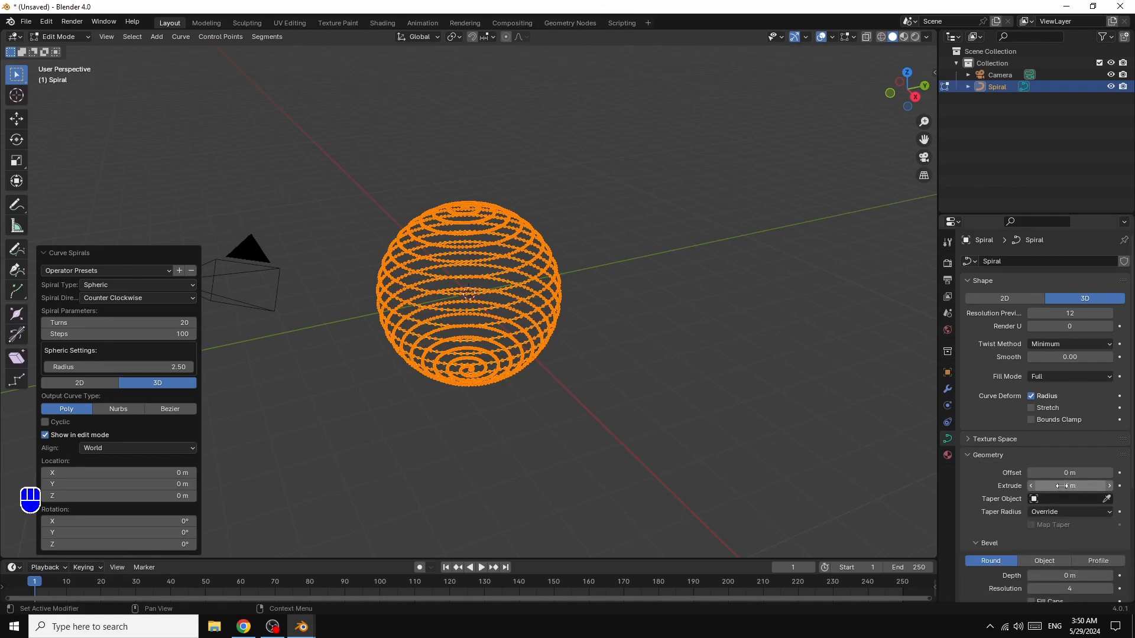
pyautogui.moveTo(1069, 487)
pyautogui.mouseDown()
pyautogui.moveTo(1096, 487)
pyautogui.moveTo(1068, 491)
pyautogui.mouseUp()
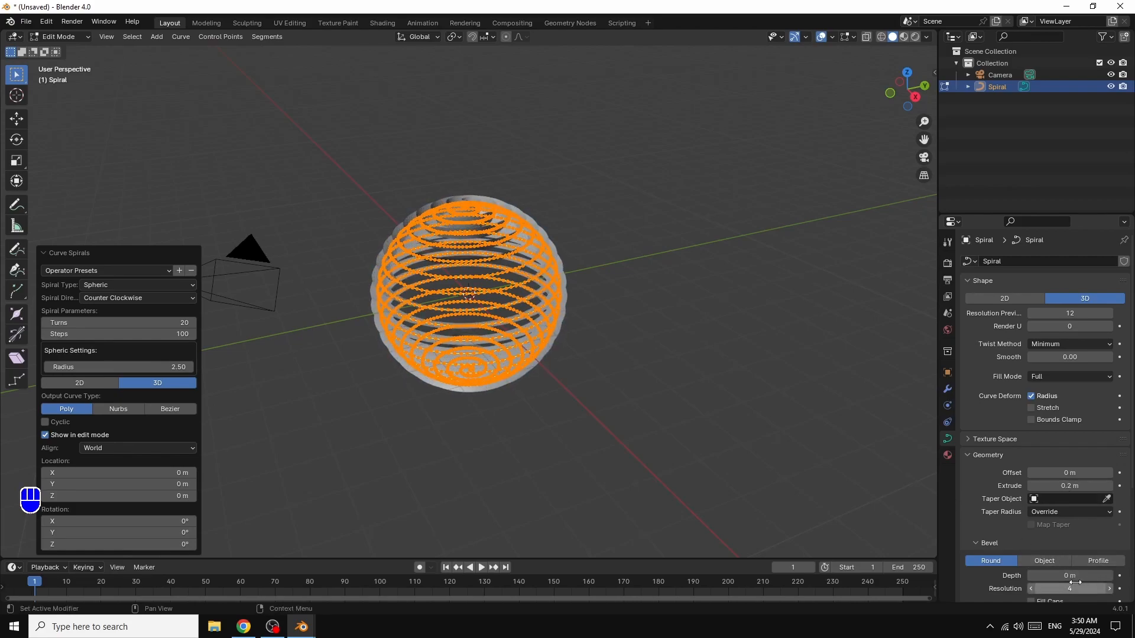
pyautogui.moveTo(1106, 579); pyautogui.dragTo(1115, 579)
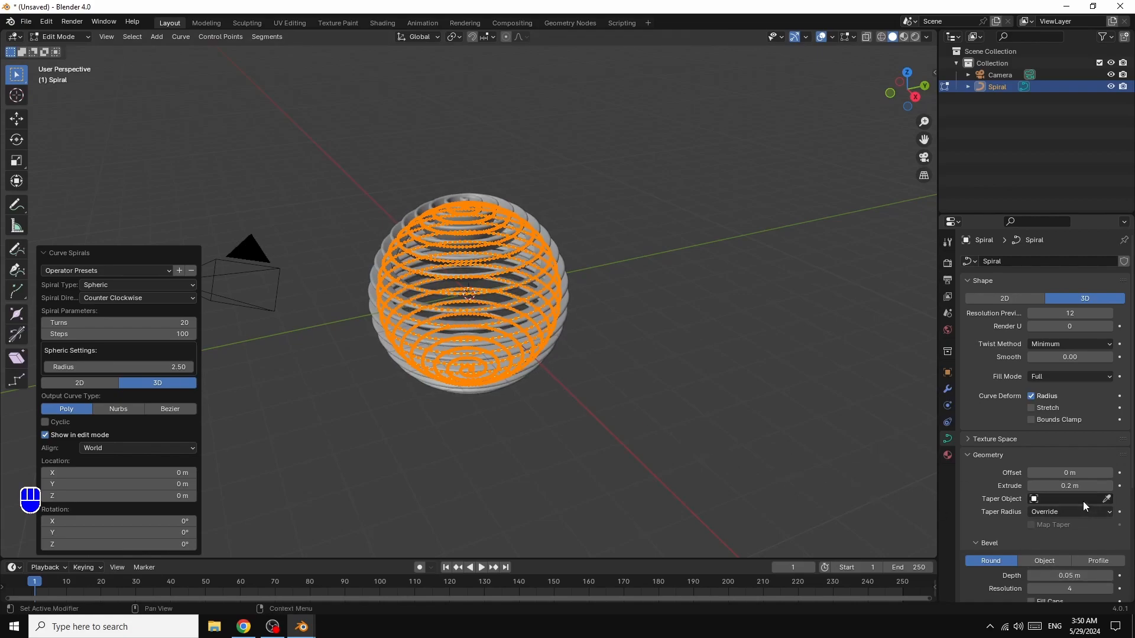
pyautogui.moveTo(1065, 485); pyautogui.dragTo(1094, 486)
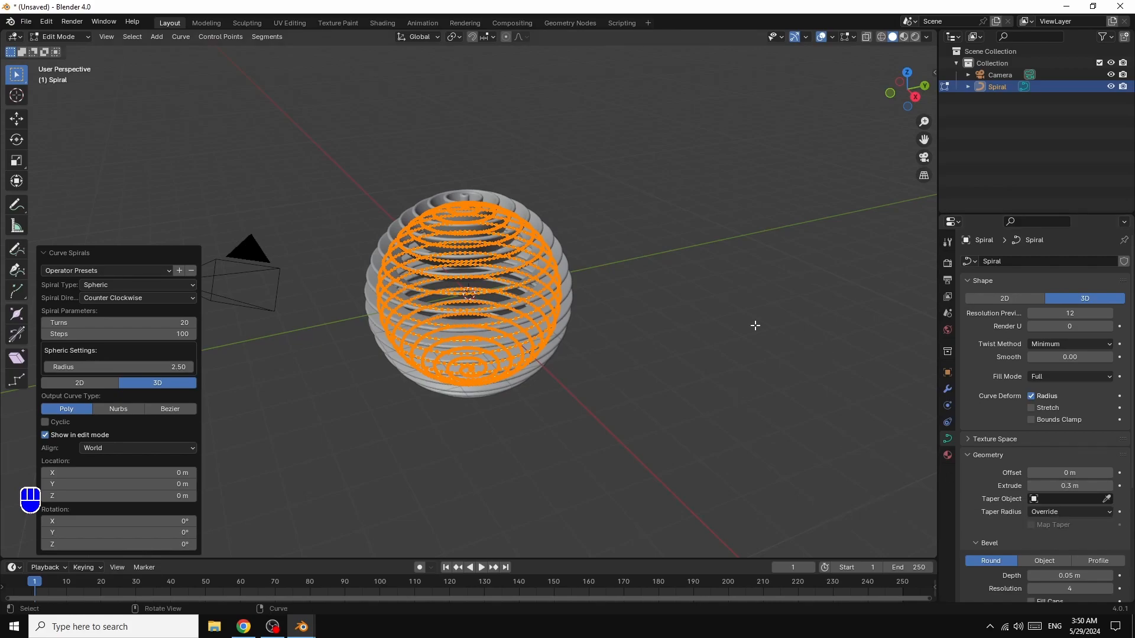
# - Return to Object Mode and convert the spiral curve to a mesh
pyautogui.click(59, 37)
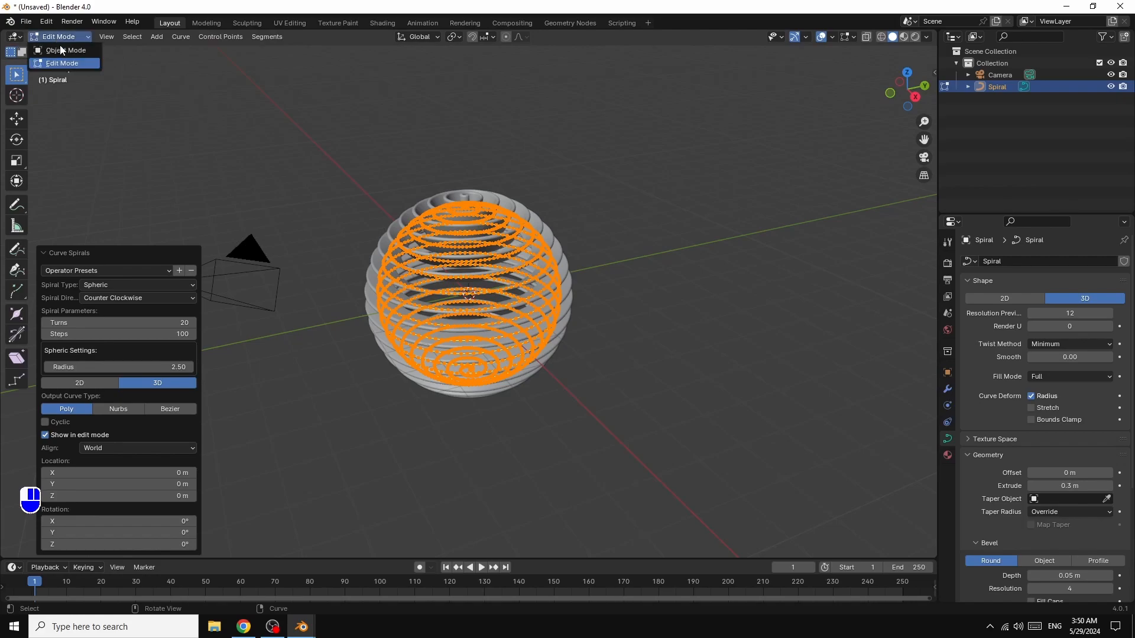
pyautogui.click(64, 51)
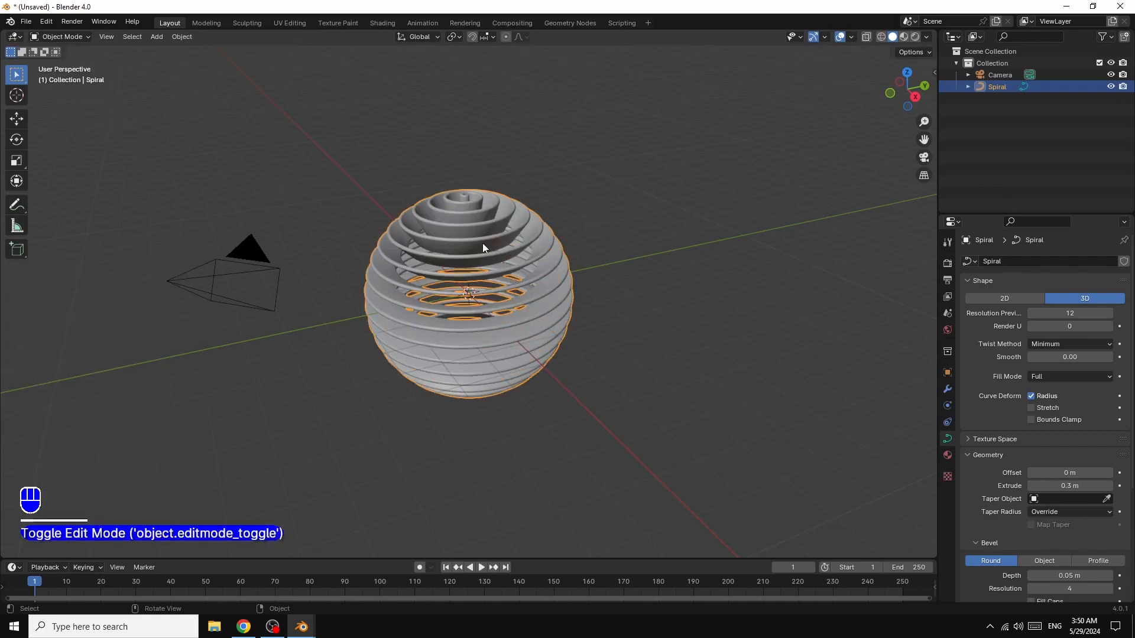
pyautogui.rightClick(463, 222)
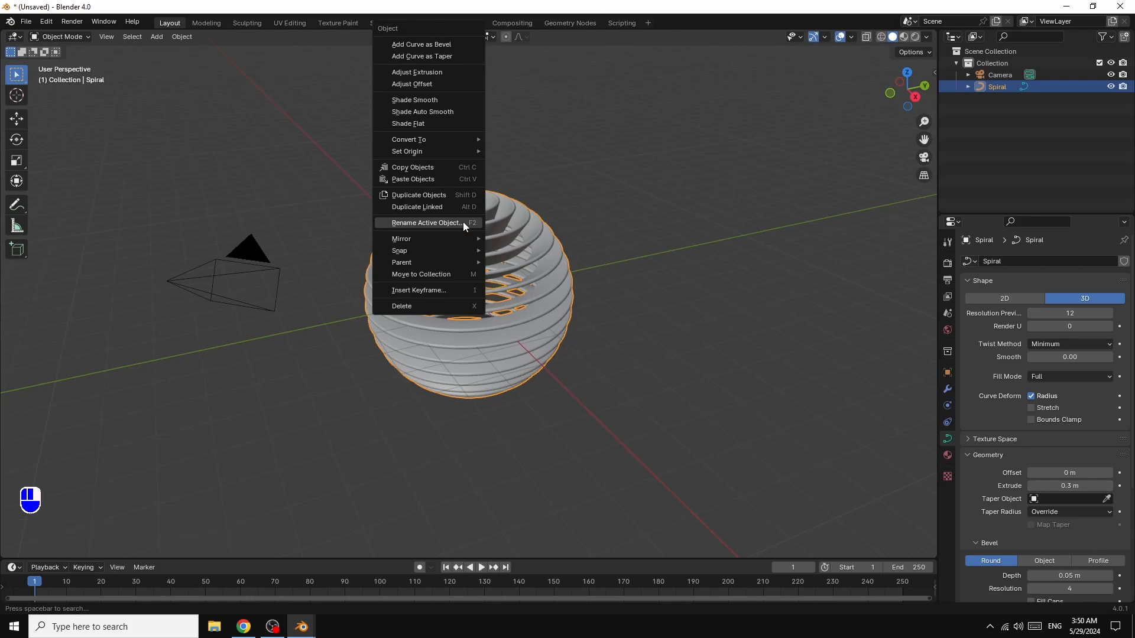
pyautogui.moveTo(437, 139)
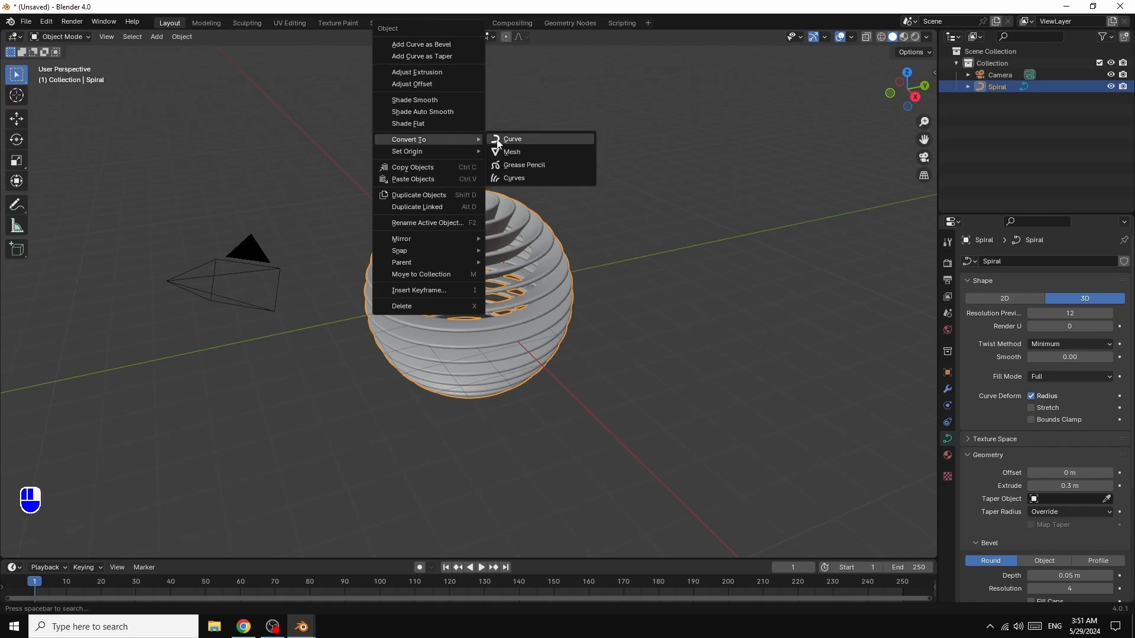
pyautogui.click(515, 151)
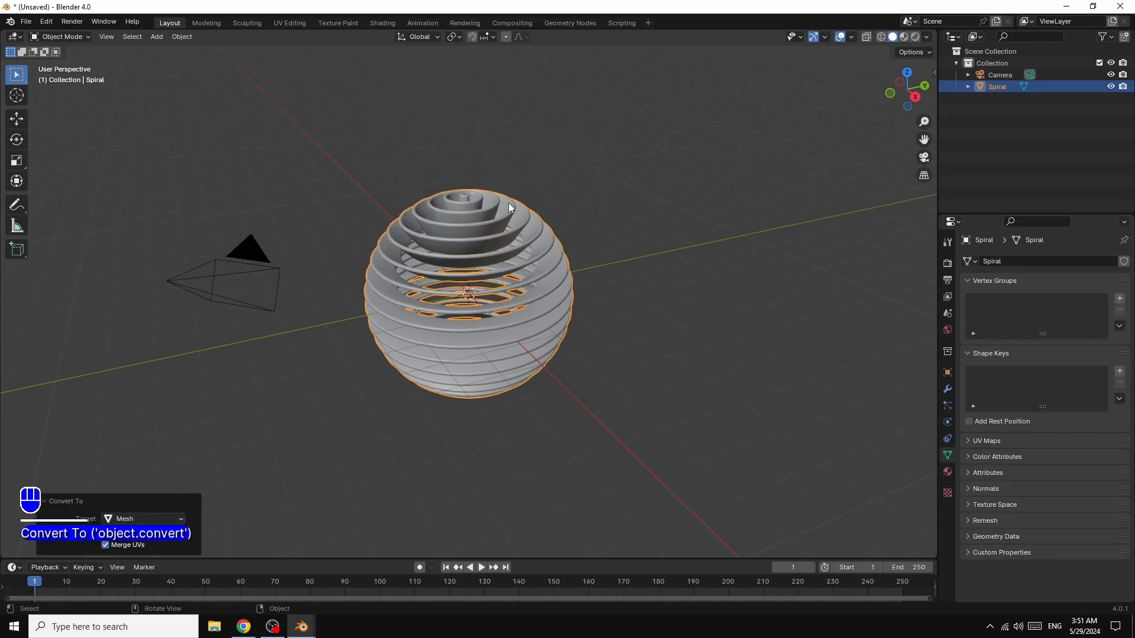
# - Add a Displace modifier to the spiral mesh
pyautogui.click(947, 390)
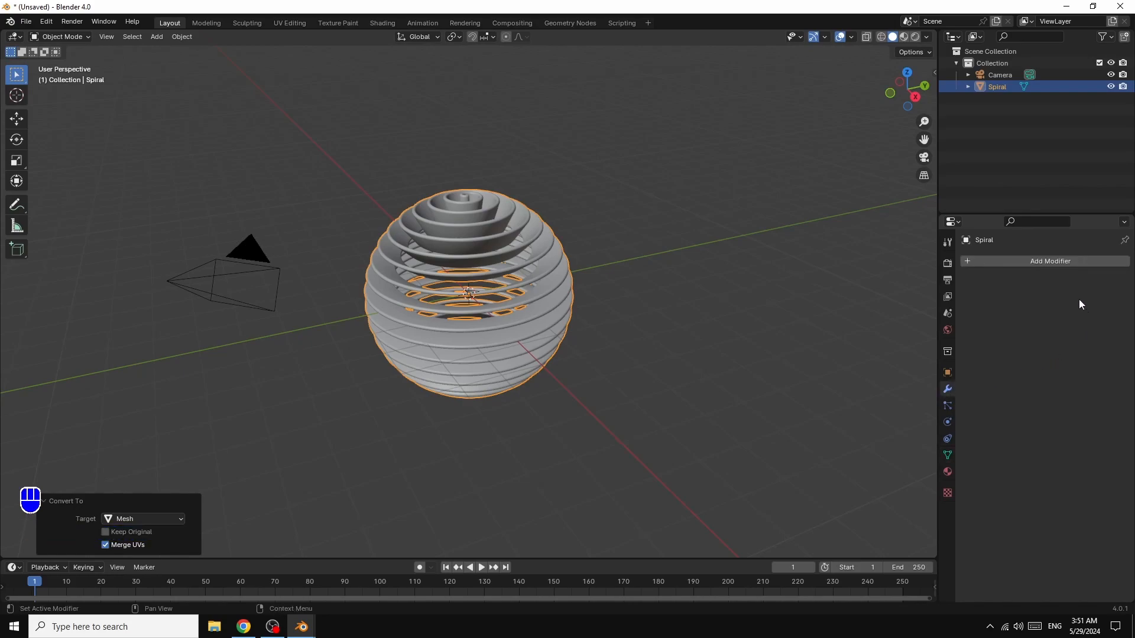
pyautogui.click(1048, 263)
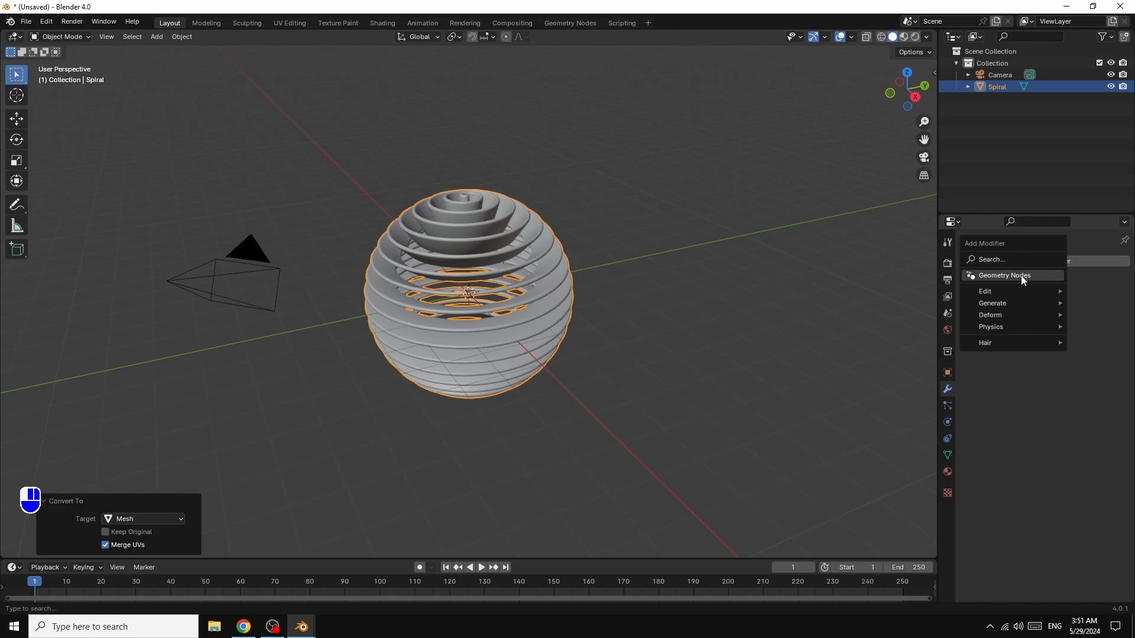
pyautogui.moveTo(998, 316)
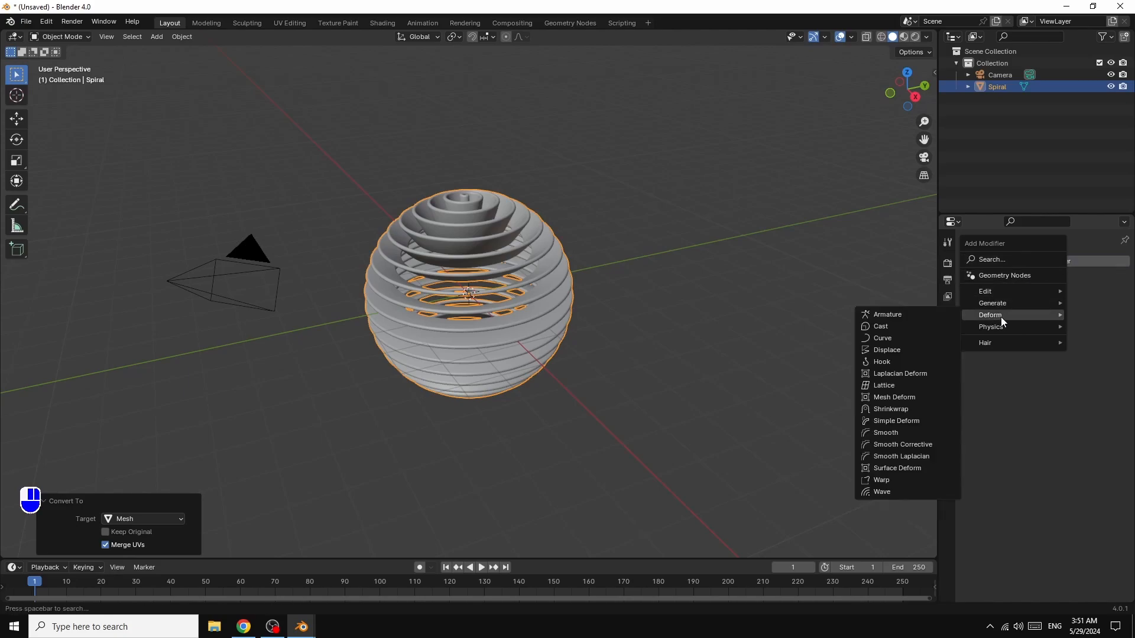
pyautogui.click(892, 350)
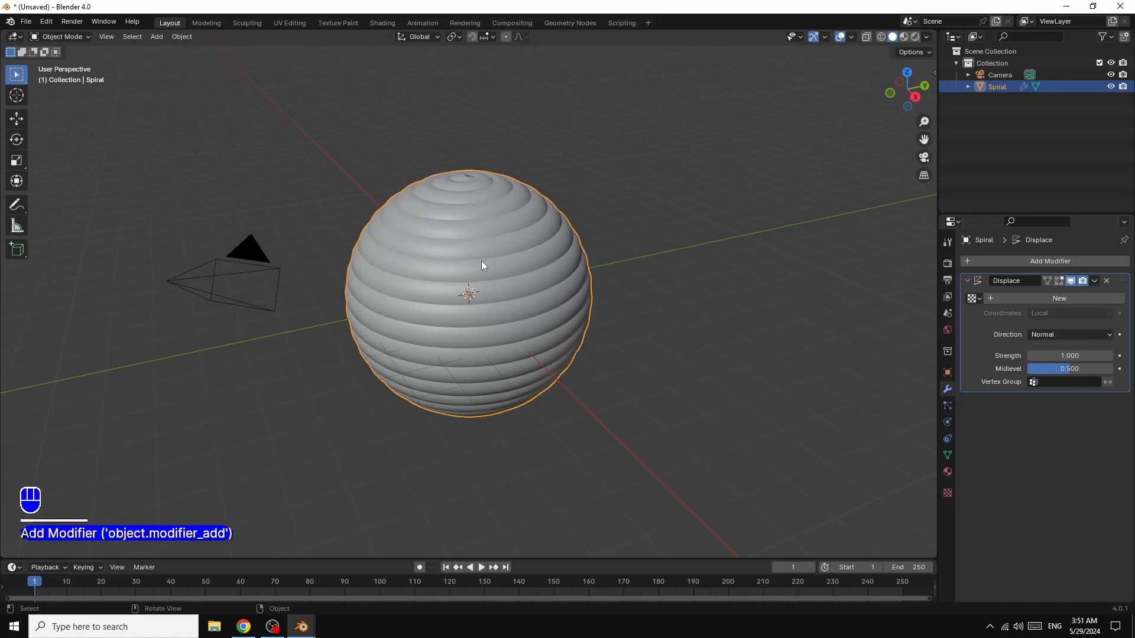
# - Create a new texture for the Displace modifier and set its type to Voronoi
pyautogui.click(1057, 298)
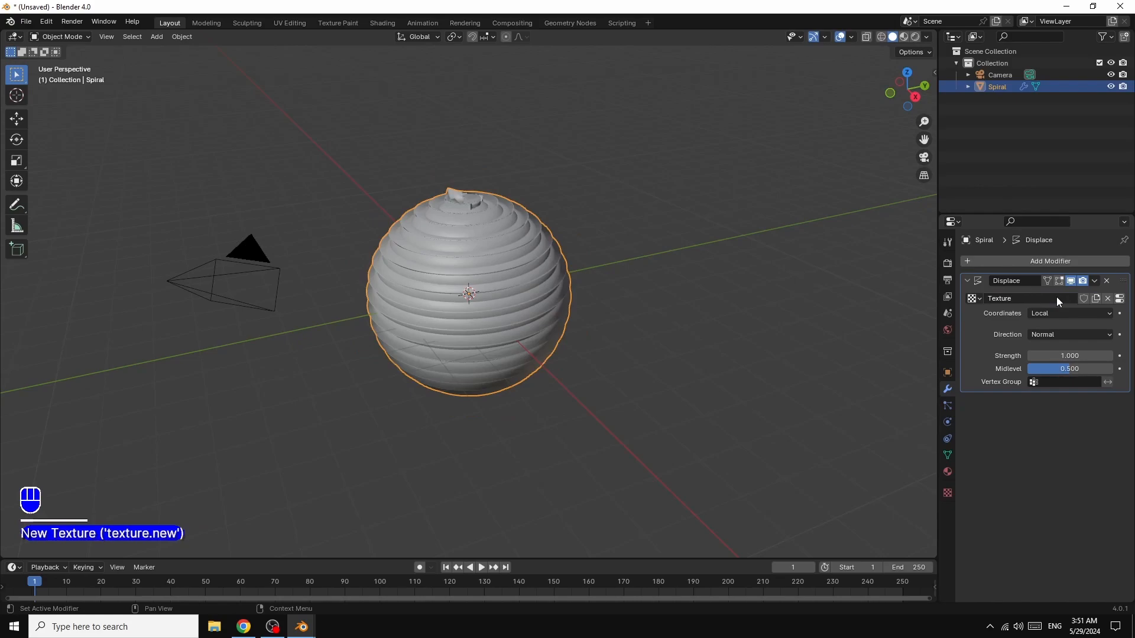
pyautogui.click(1119, 300)
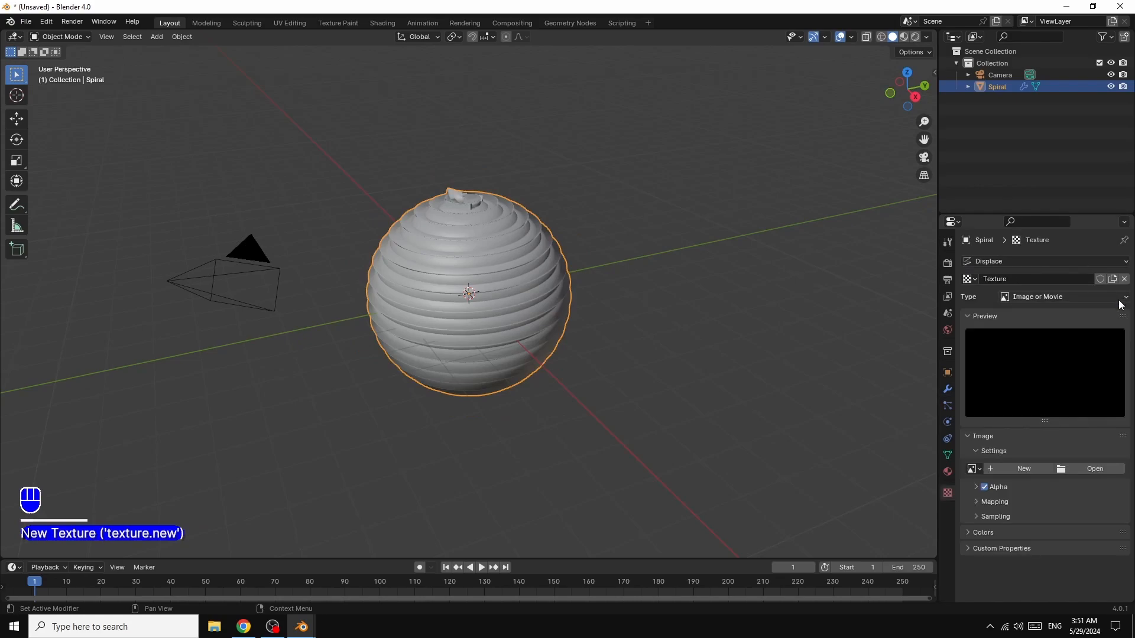
pyautogui.click(1045, 296)
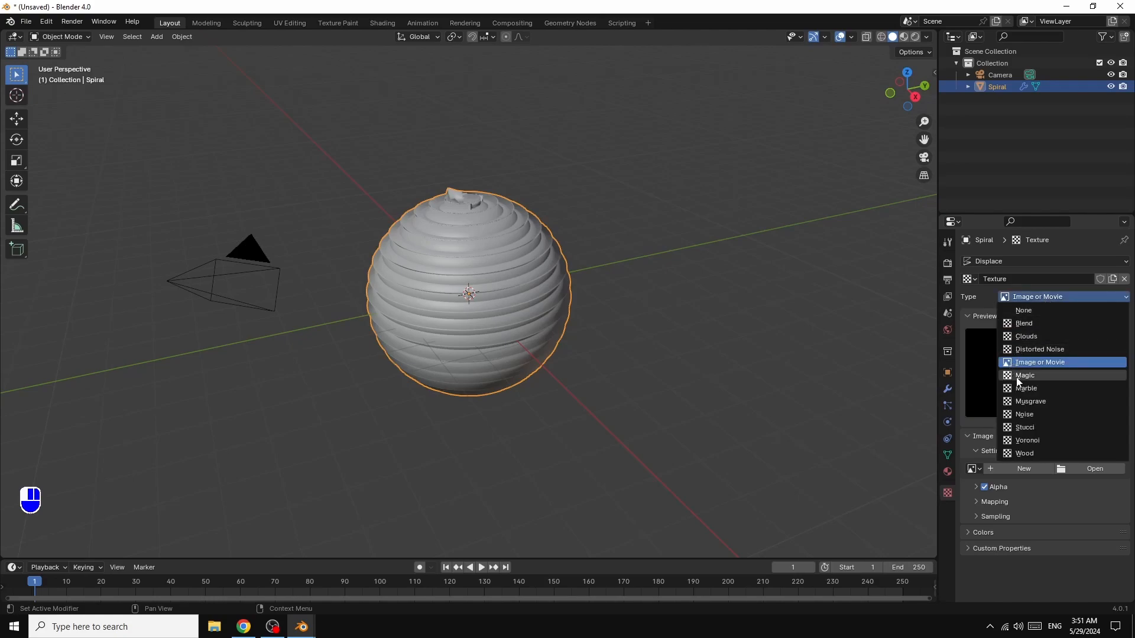
pyautogui.click(1029, 441)
# - Set the Voronoi texture's intensity to 1.6 and its size to 0.20
pyautogui.click(1068, 497)
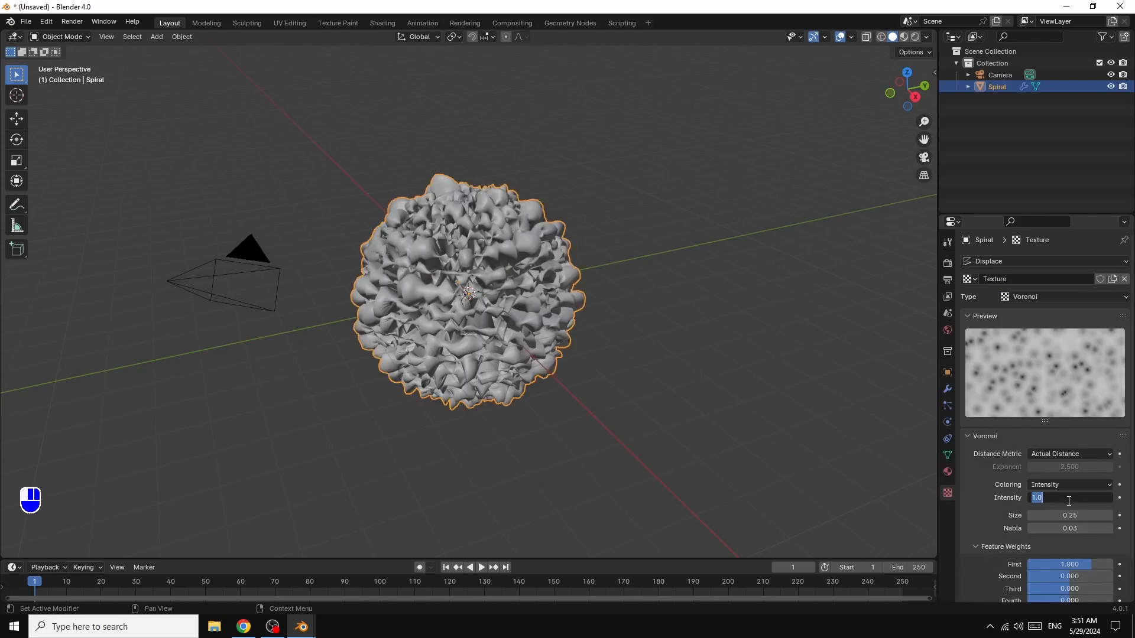
pyautogui.write('1.6')
pyautogui.press('Return')
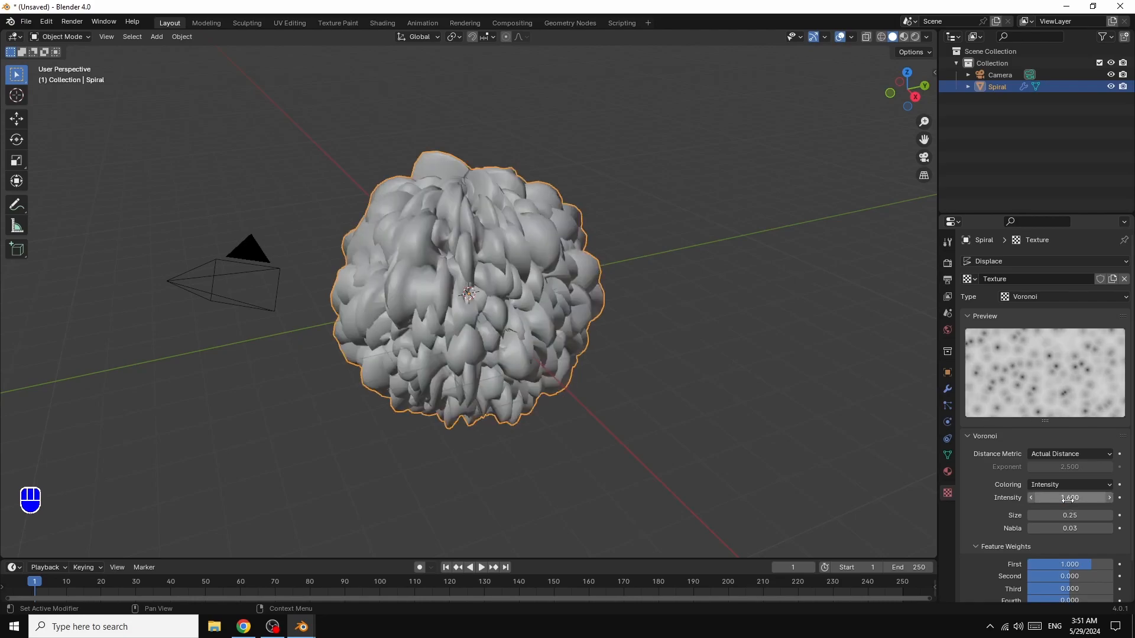
pyautogui.click(1031, 515)
pyautogui.click(1030, 515)
pyautogui.click(1030, 515)
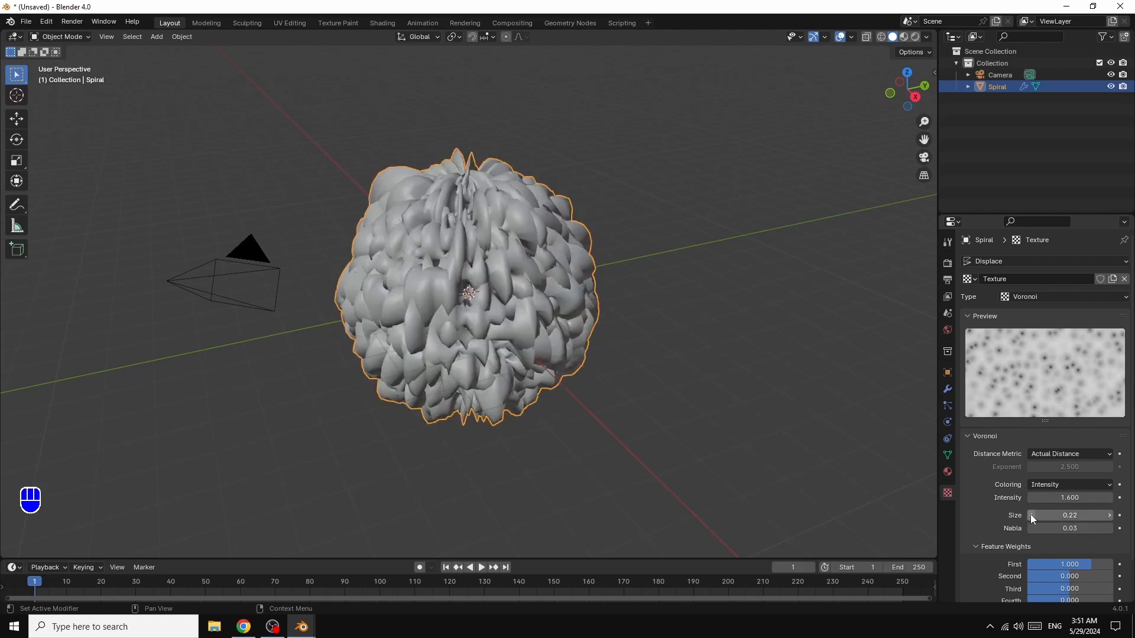
pyautogui.click(1030, 515)
pyautogui.click(1030, 514)
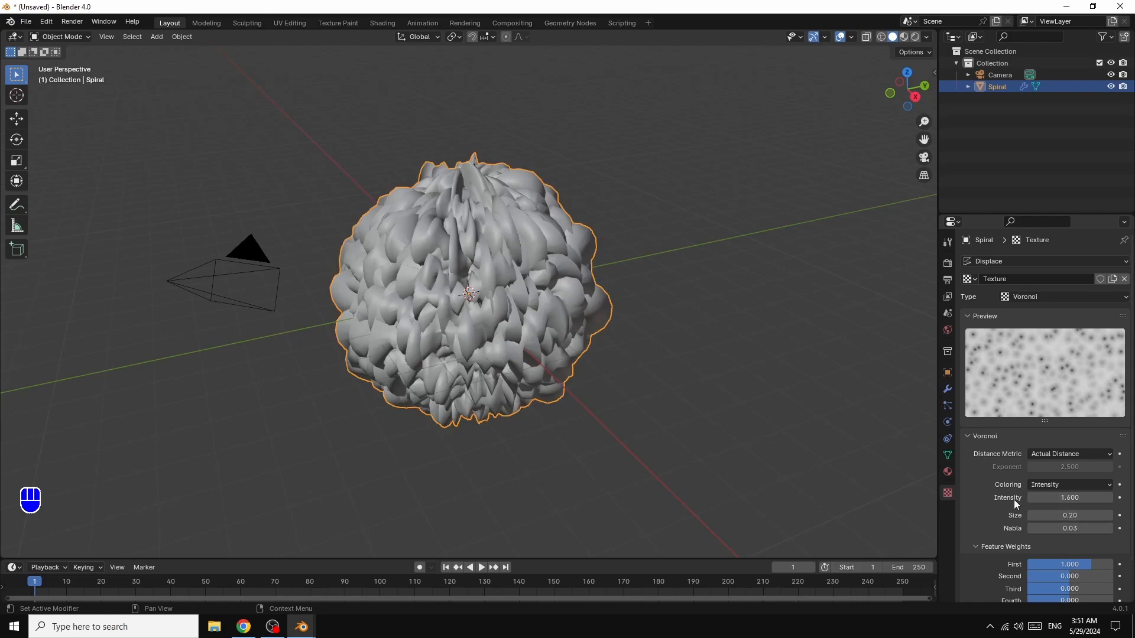
# - Set the Displace modifier's strength to 1.6
pyautogui.click(947, 390)
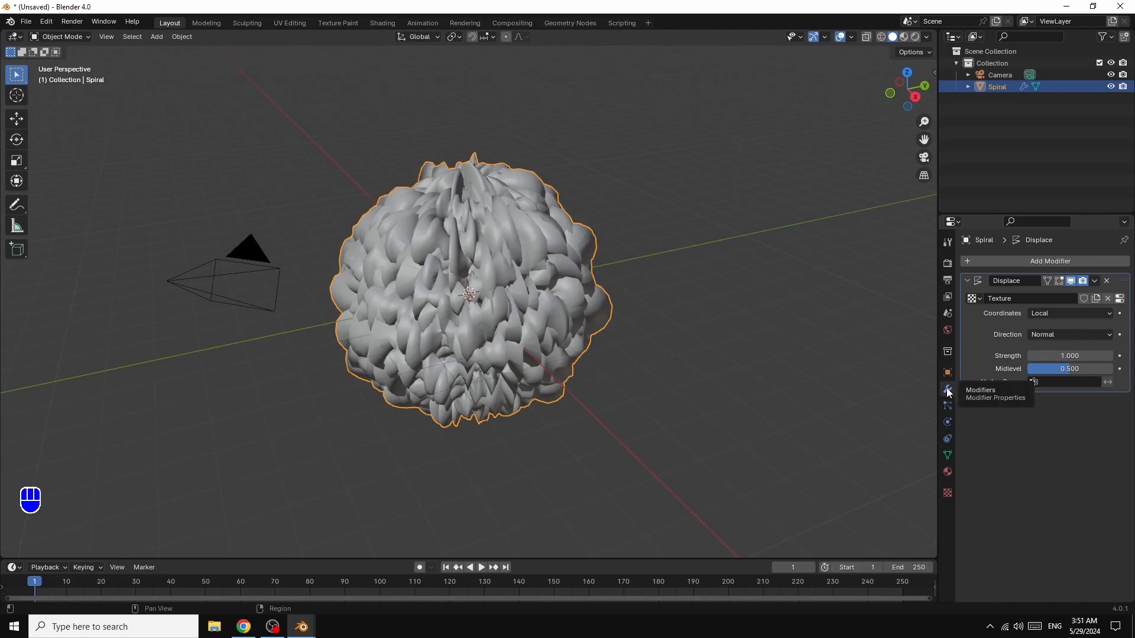
pyautogui.click(1069, 356)
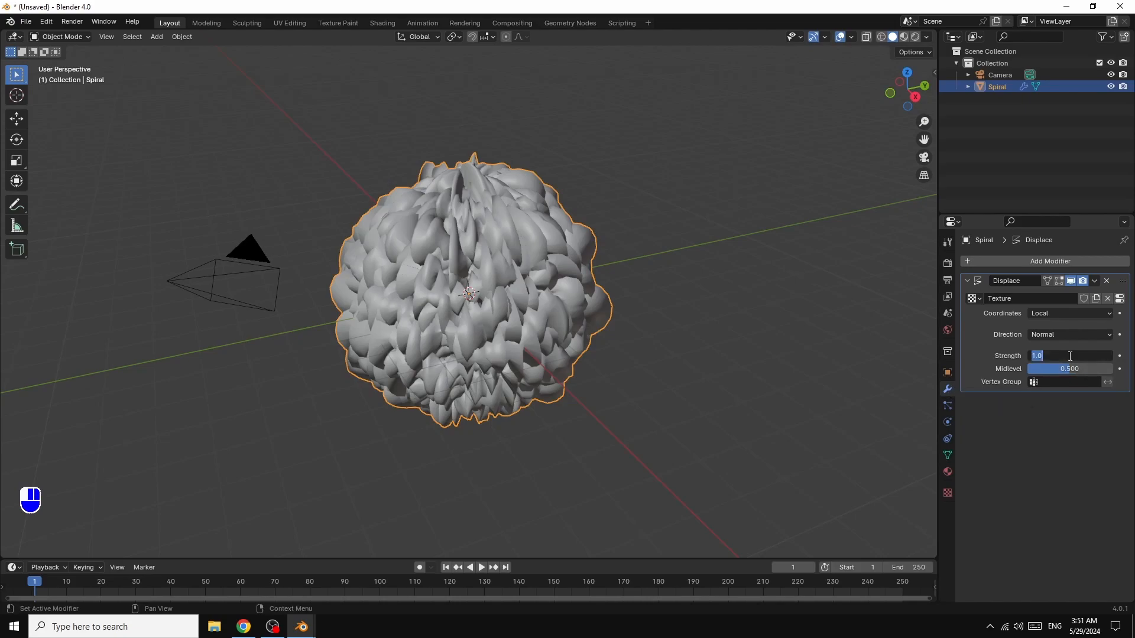
pyautogui.write('1.6')
pyautogui.press('Return')
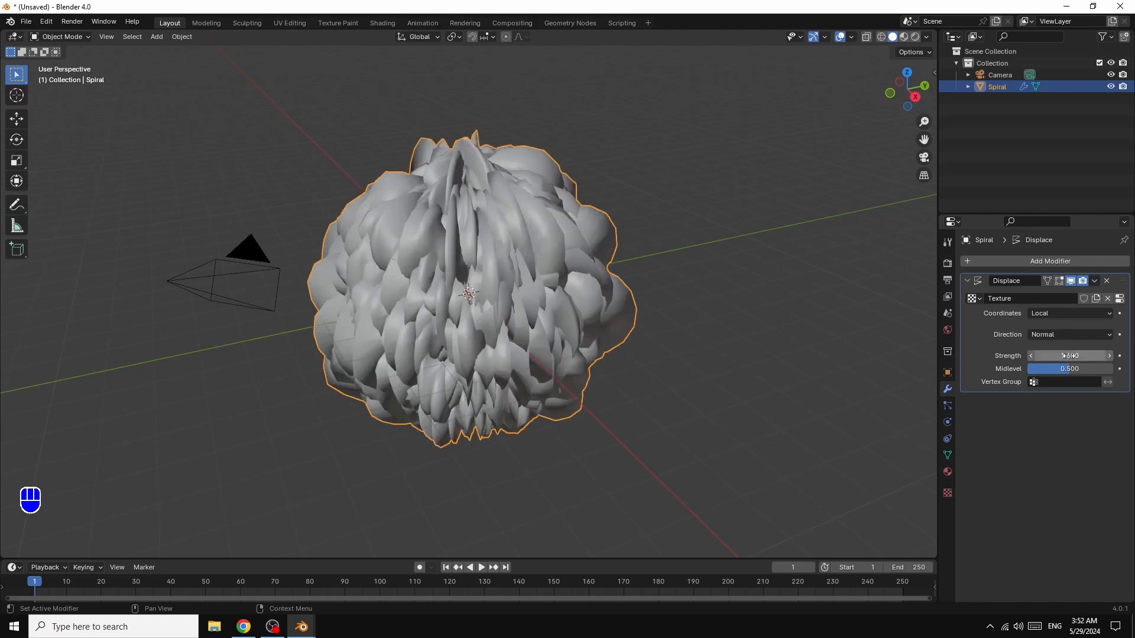
pyautogui.moveTo(1072, 357)
pyautogui.mouseDown()
pyautogui.moveTo(1000, 357)
pyautogui.moveTo(1087, 357)
pyautogui.moveTo(1022, 357)
pyautogui.moveTo(1063, 357)
pyautogui.mouseUp()
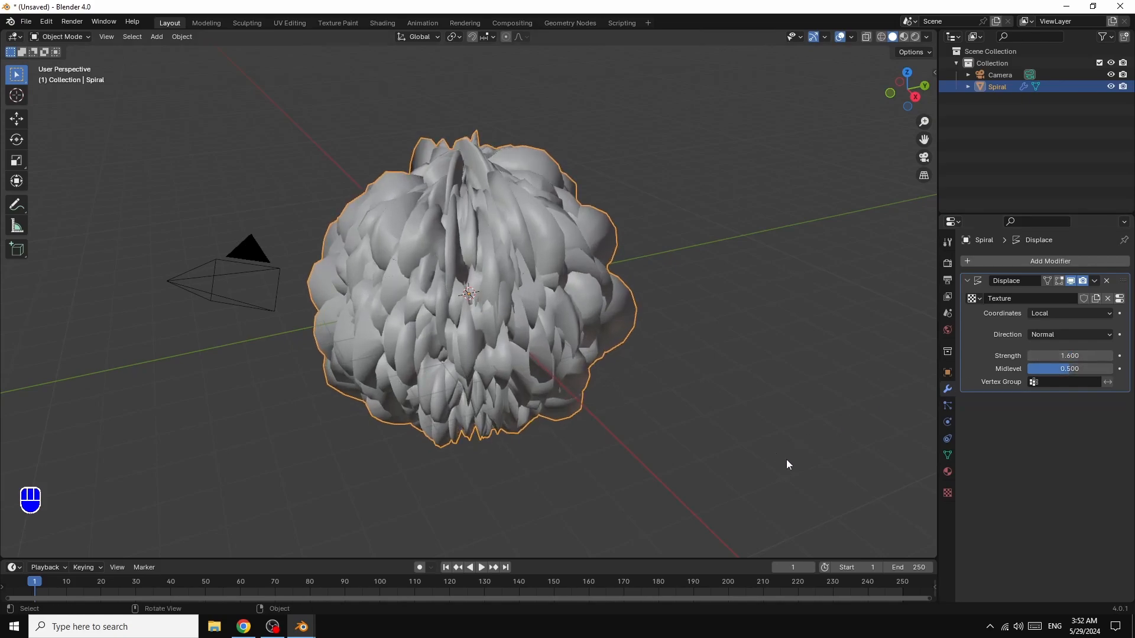
# - Add a Simple Deform modifier to the spiral and set its twist angle to 90°
pyautogui.click(1038, 260)
pyautogui.moveTo(1038, 260)
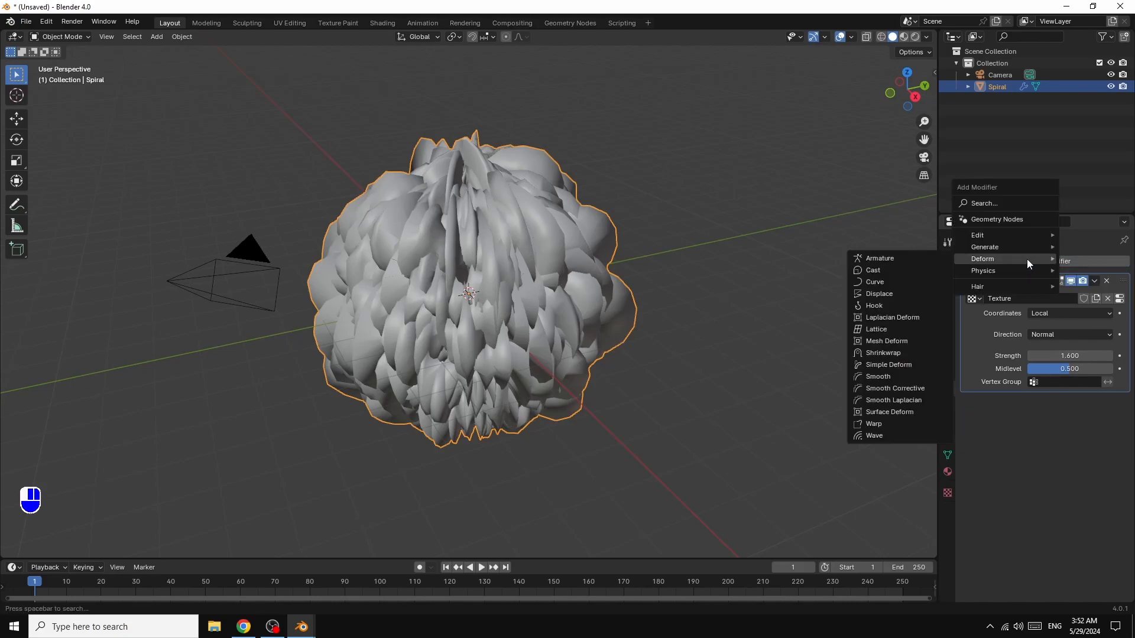
pyautogui.click(890, 365)
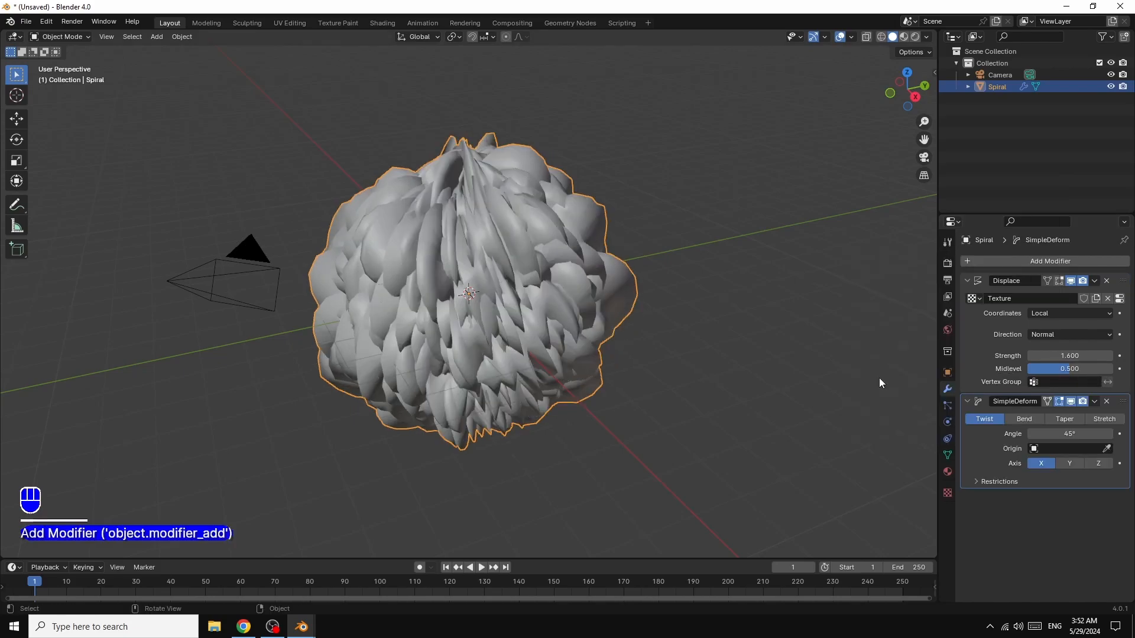
pyautogui.click(1070, 433)
pyautogui.write('90')
pyautogui.press('Return')
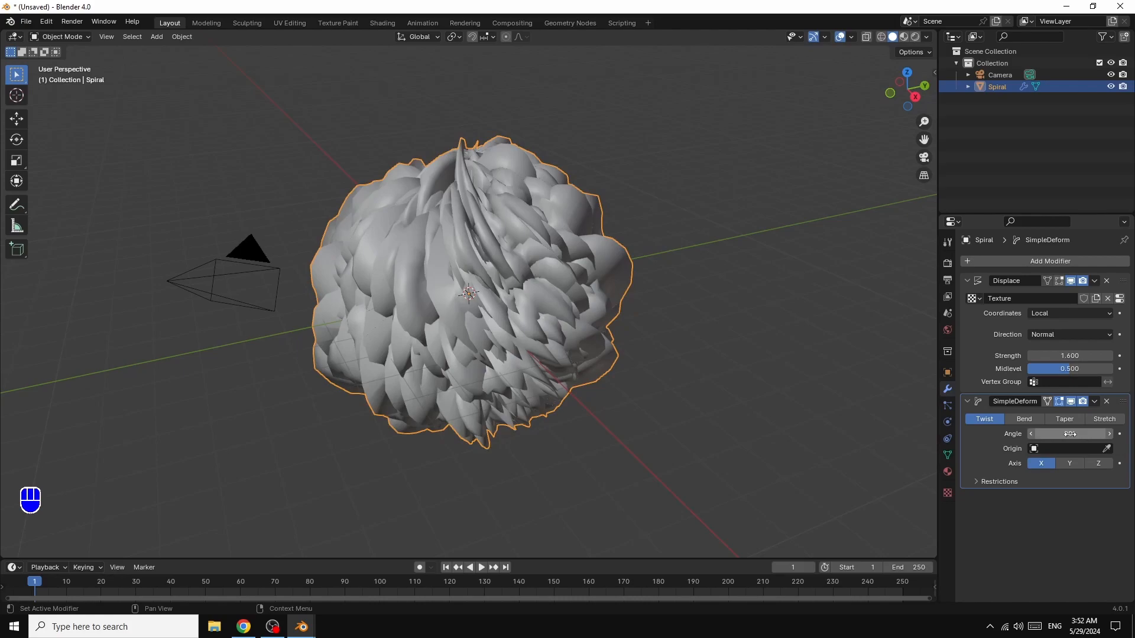
# - Set the Simple Deform twist to act around the spiral's Z axis
pyautogui.click(1101, 466)
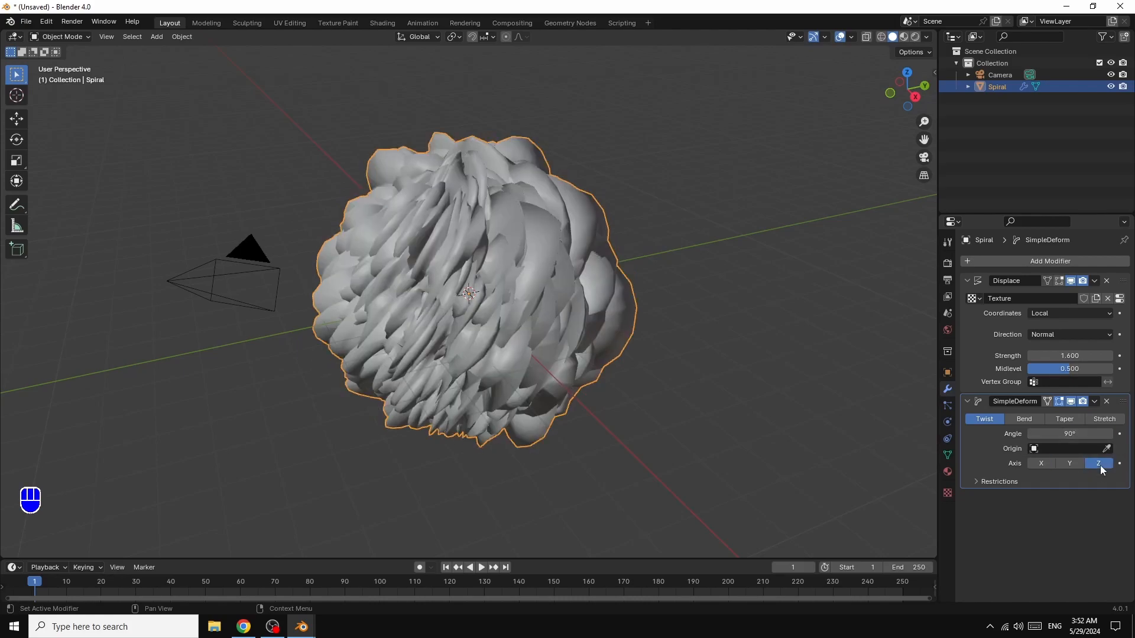
pyautogui.moveTo(458, 227); pyautogui.dragTo(476, 258, button='middle')
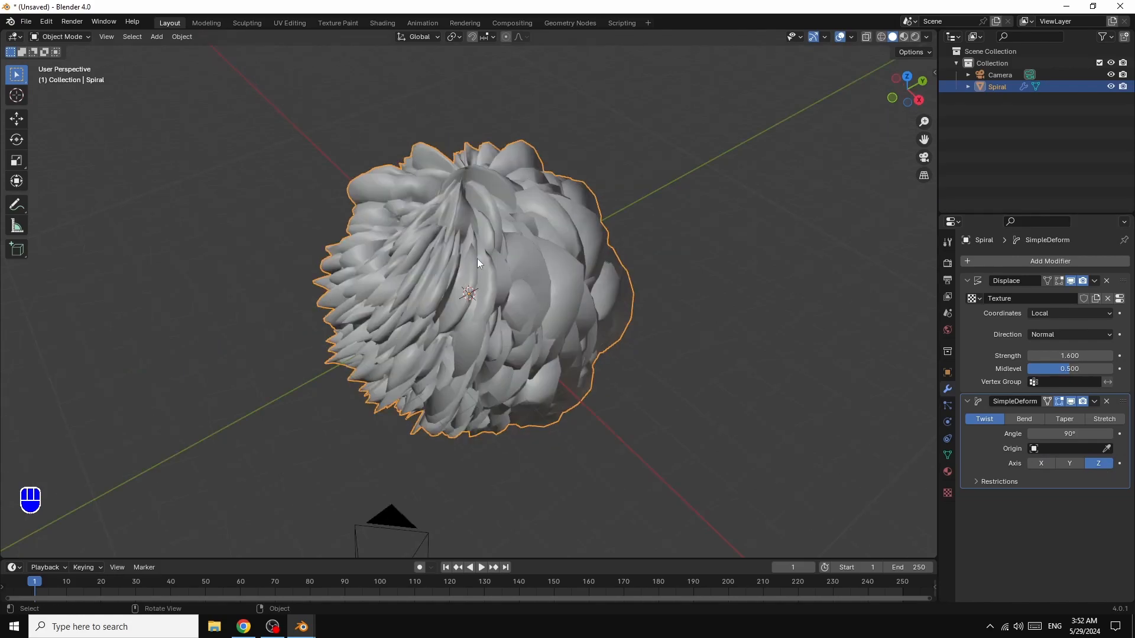
pyautogui.scroll(2, 637, 272)
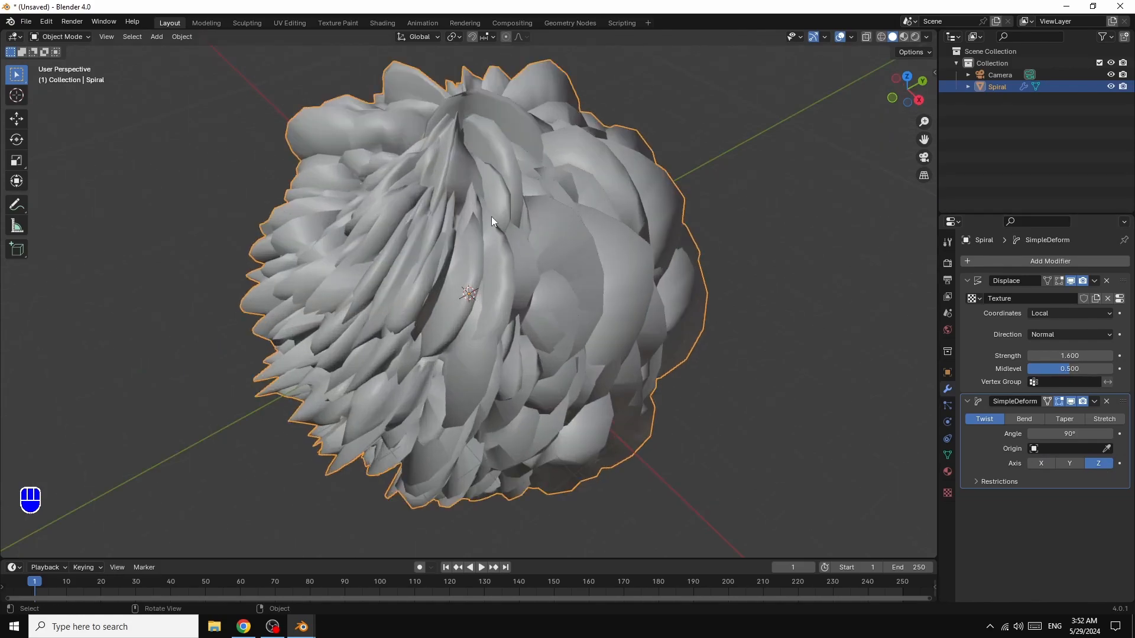
pyautogui.scroll(-1, 808, 221)
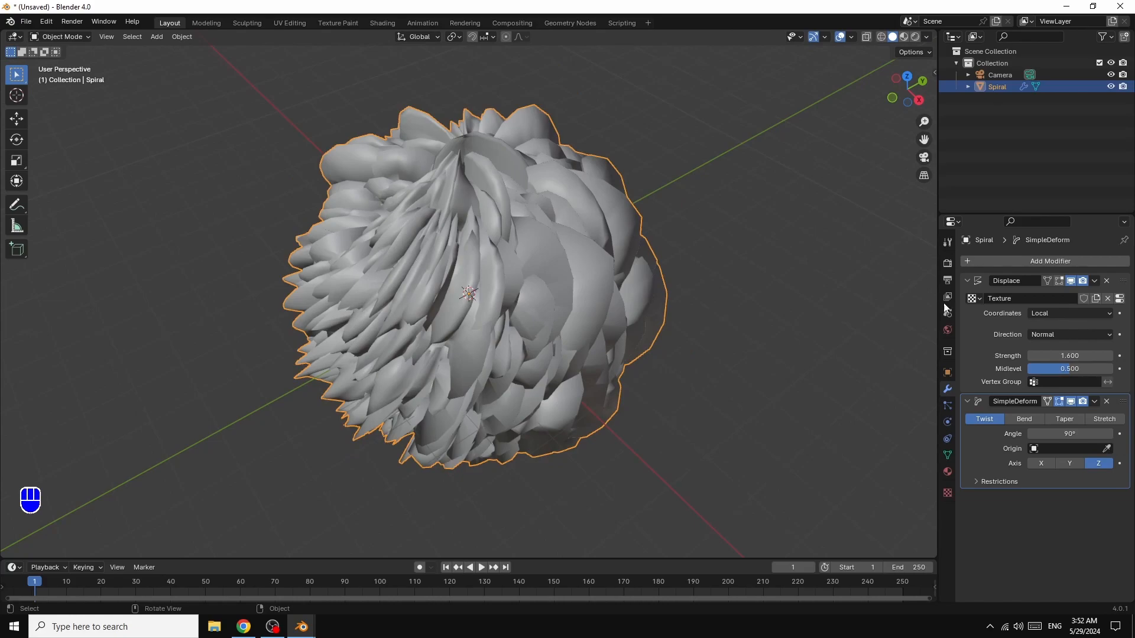
# - Add a Subdivision Surface modifier to the spiral with viewport and render levels both set to 3
pyautogui.click(1026, 262)
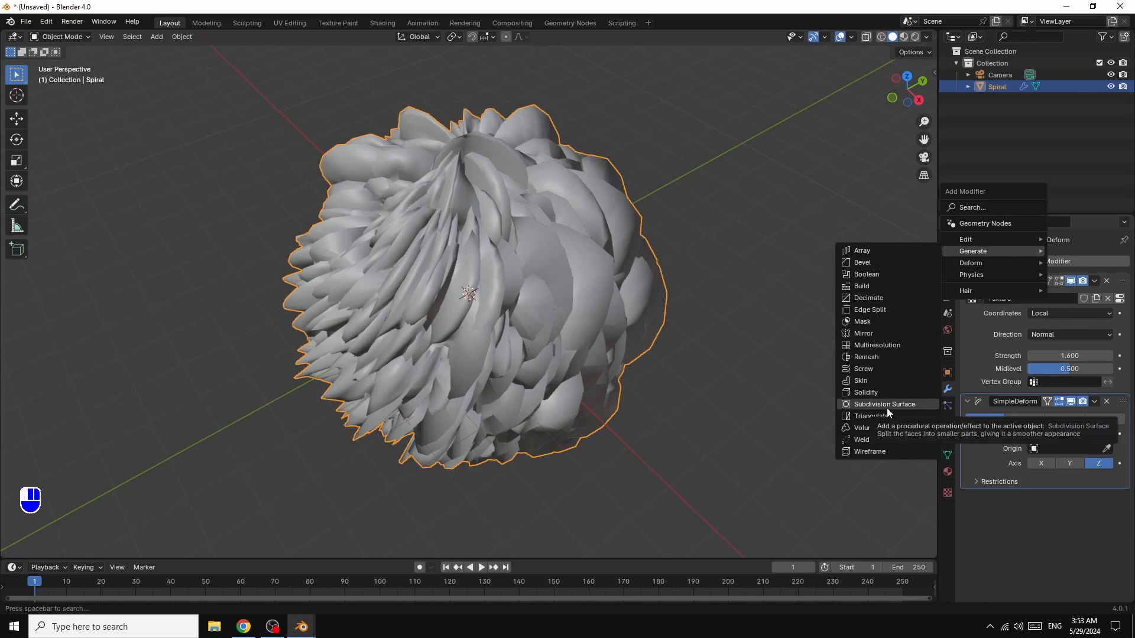
pyautogui.click(885, 405)
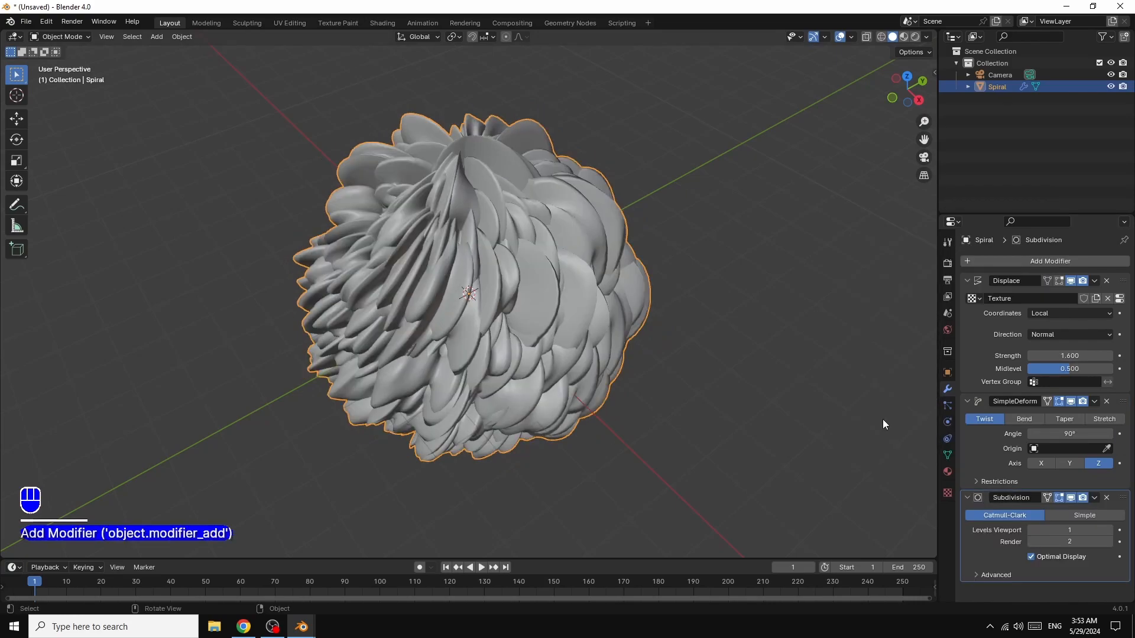
pyautogui.click(1109, 530)
pyautogui.click(1109, 530)
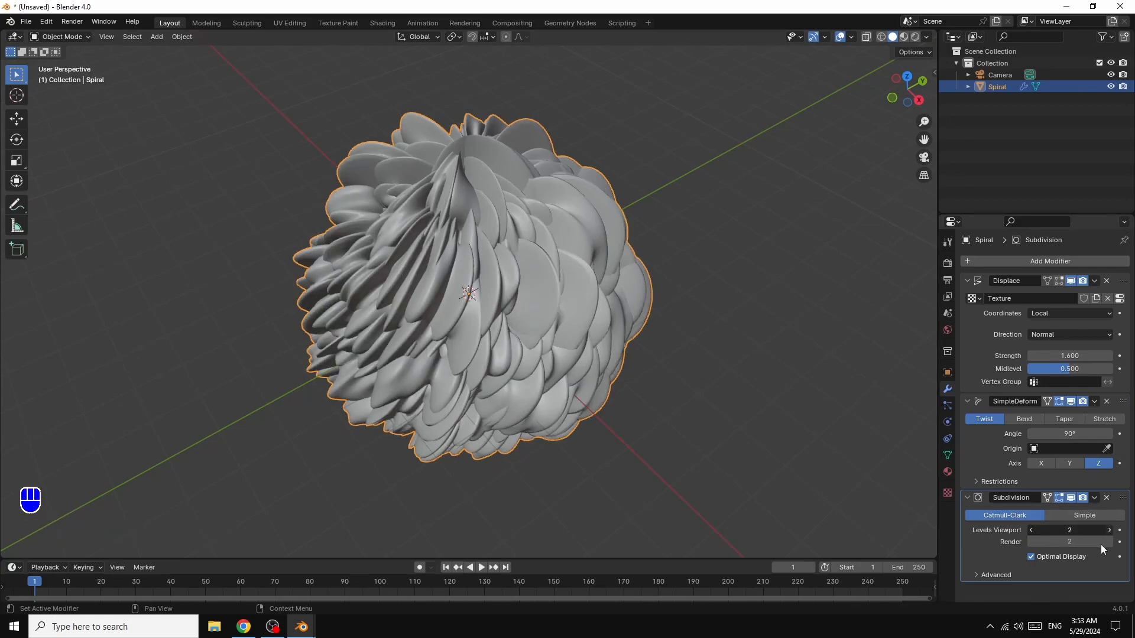
pyautogui.click(1108, 542)
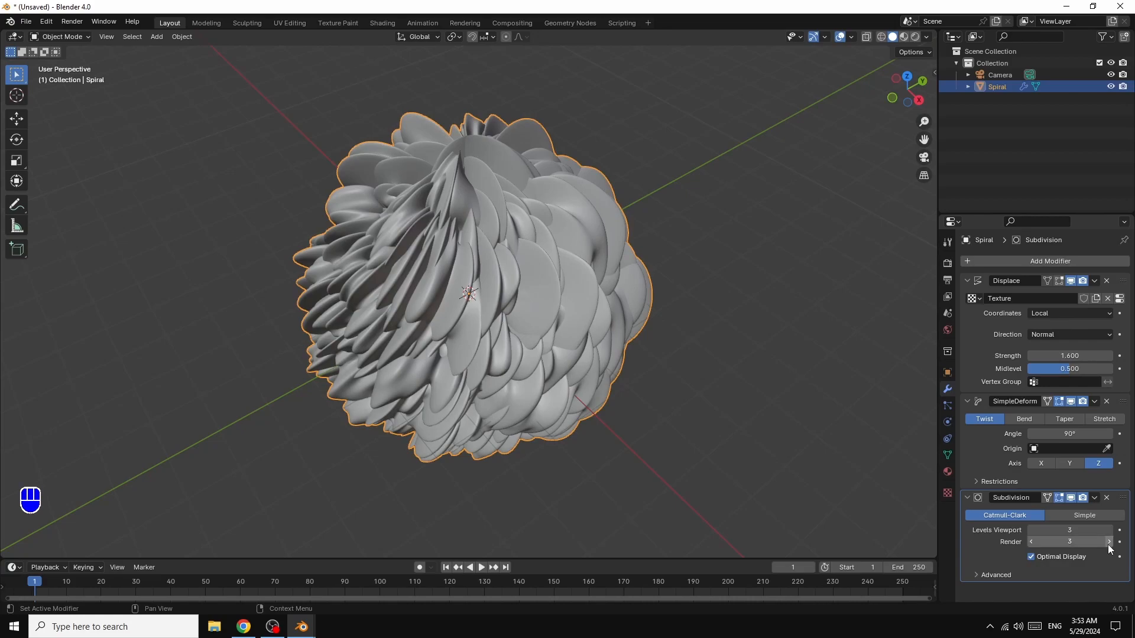
# - Use an Environment Texture as the world background color and load the snowy_forest_path_01_4k image from the HDRI folder
pyautogui.click(947, 330)
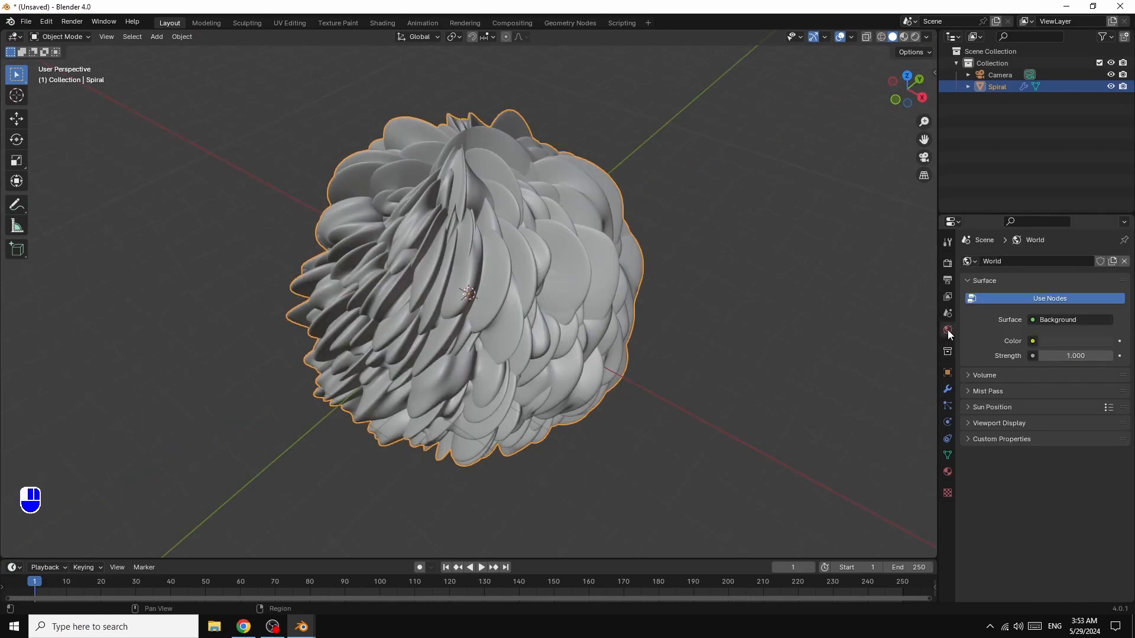
pyautogui.click(1032, 341)
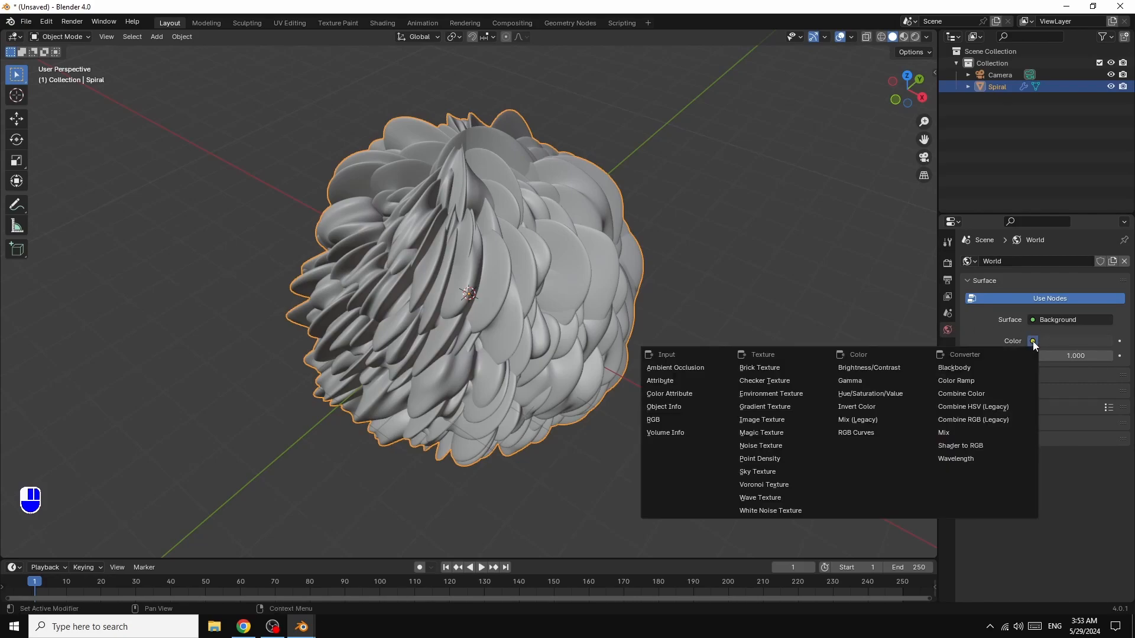
pyautogui.click(766, 395)
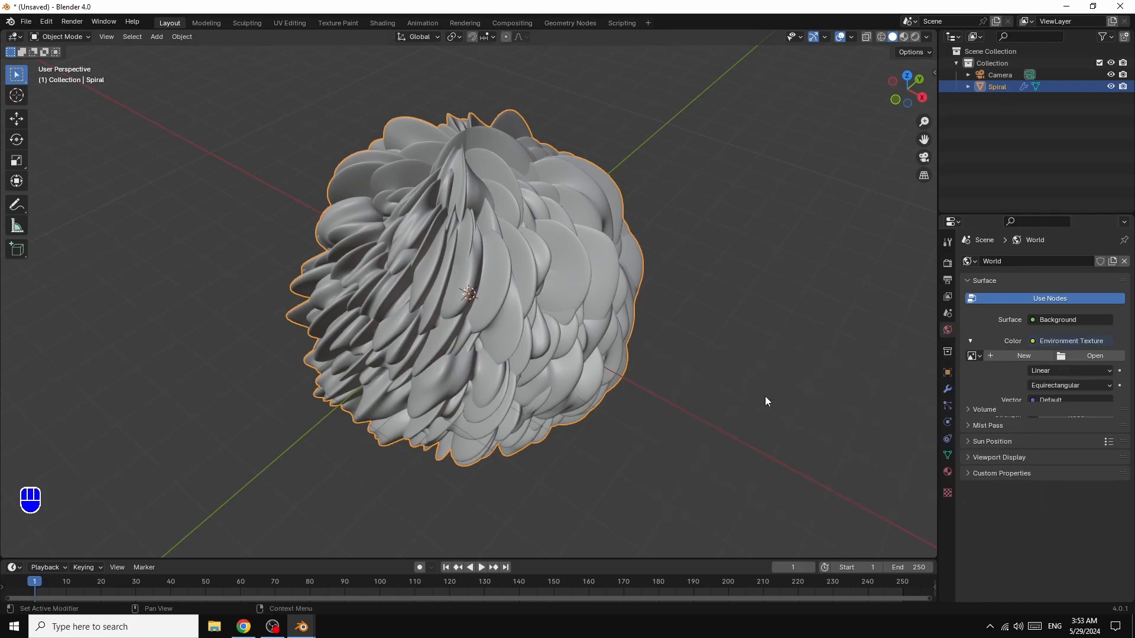
pyautogui.click(1096, 355)
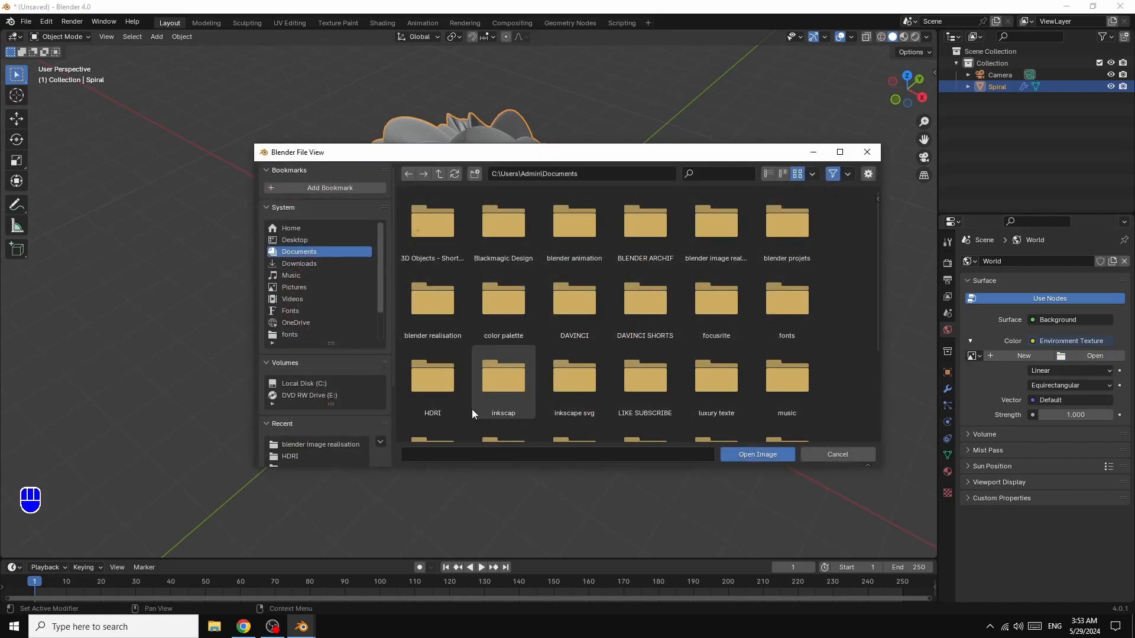
pyautogui.doubleClick(430, 384)
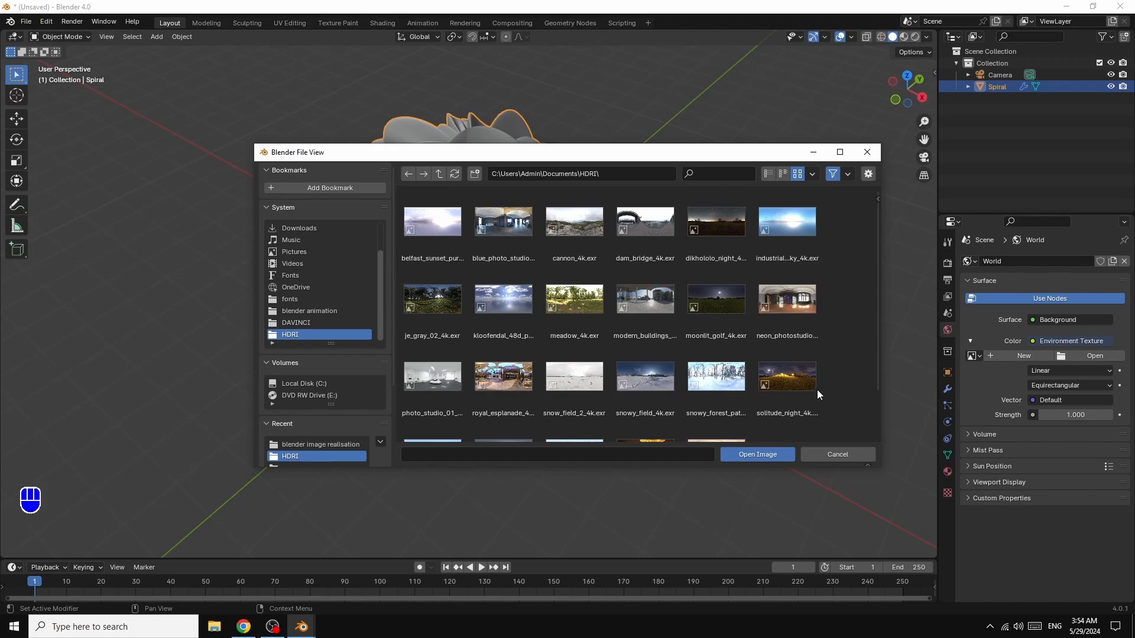
pyautogui.doubleClick(687, 392)
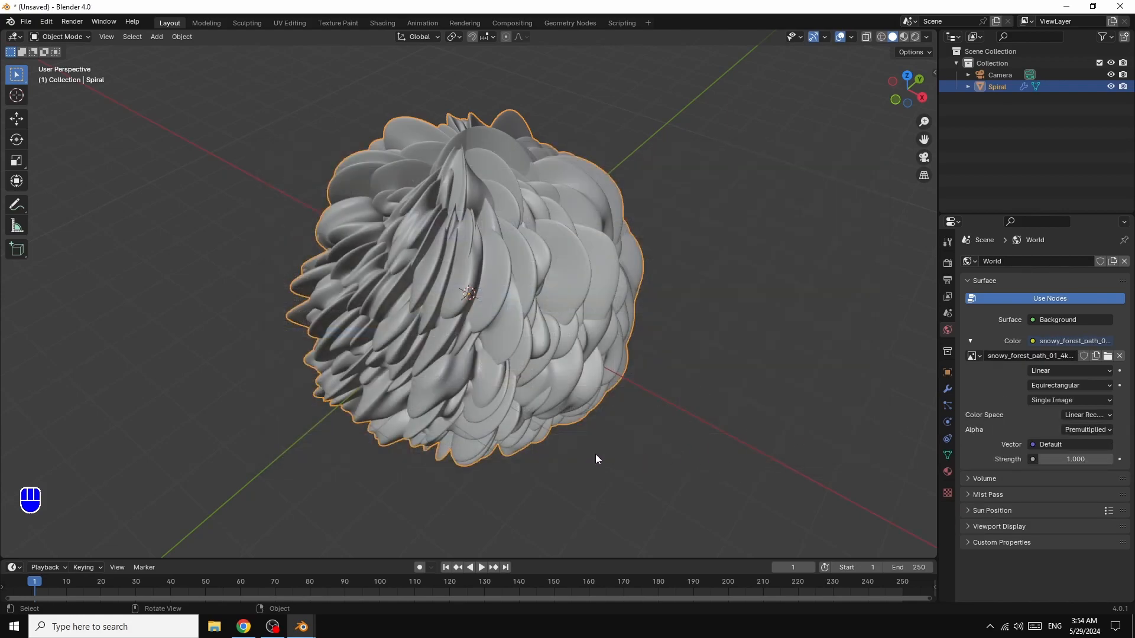
# - Switch the render engine to Cycles and set its device to GPU Compute
pyautogui.click(947, 263)
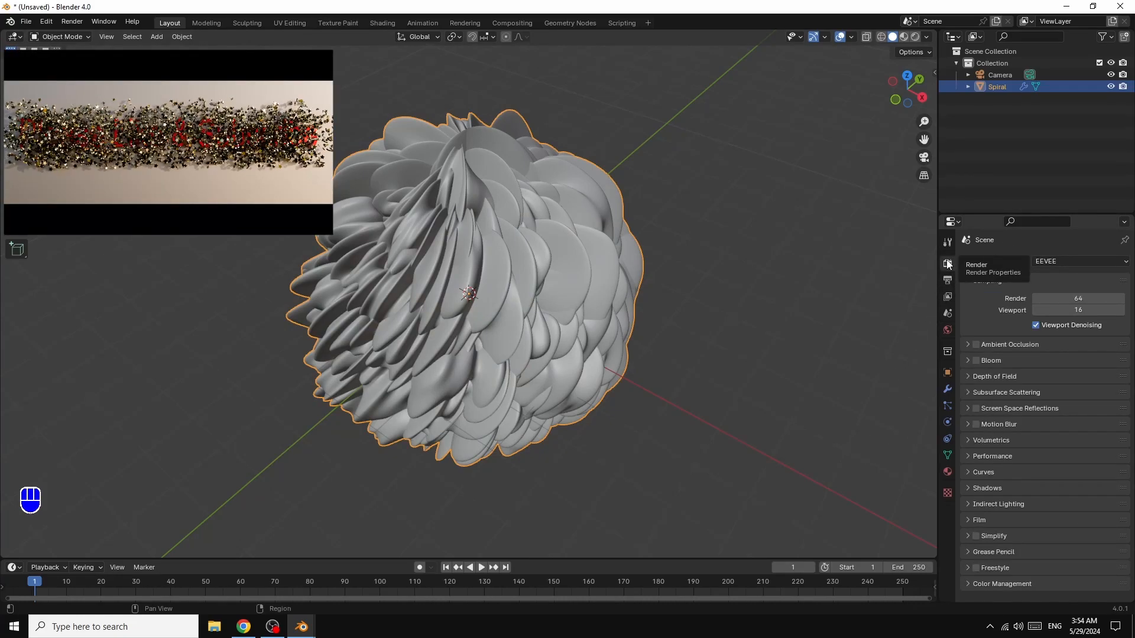
pyautogui.click(1062, 260)
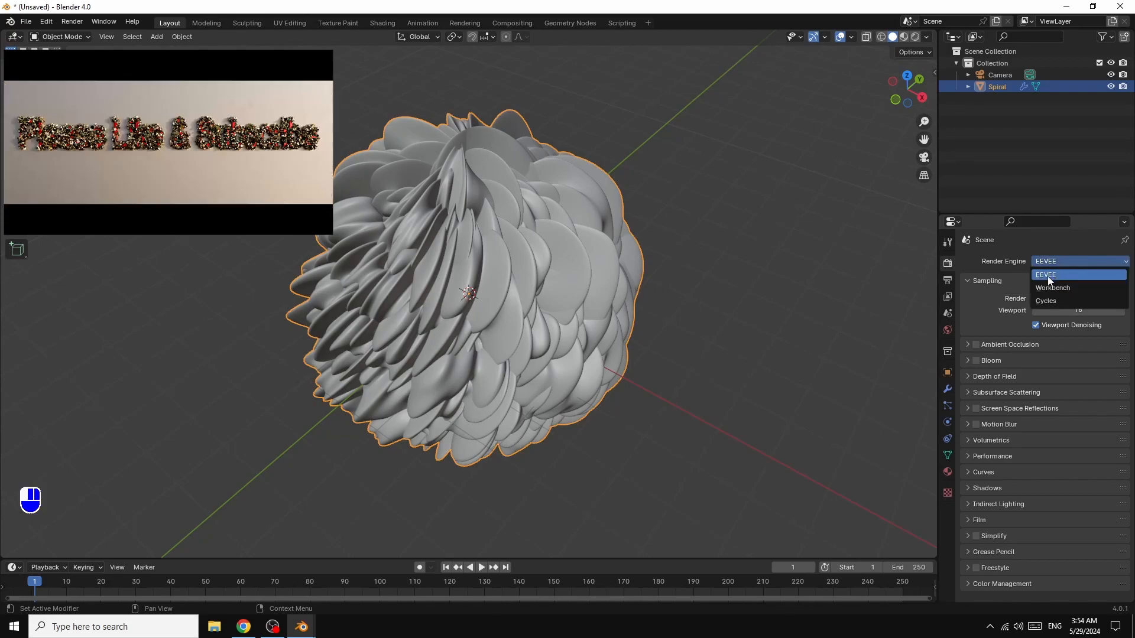
pyautogui.click(1053, 302)
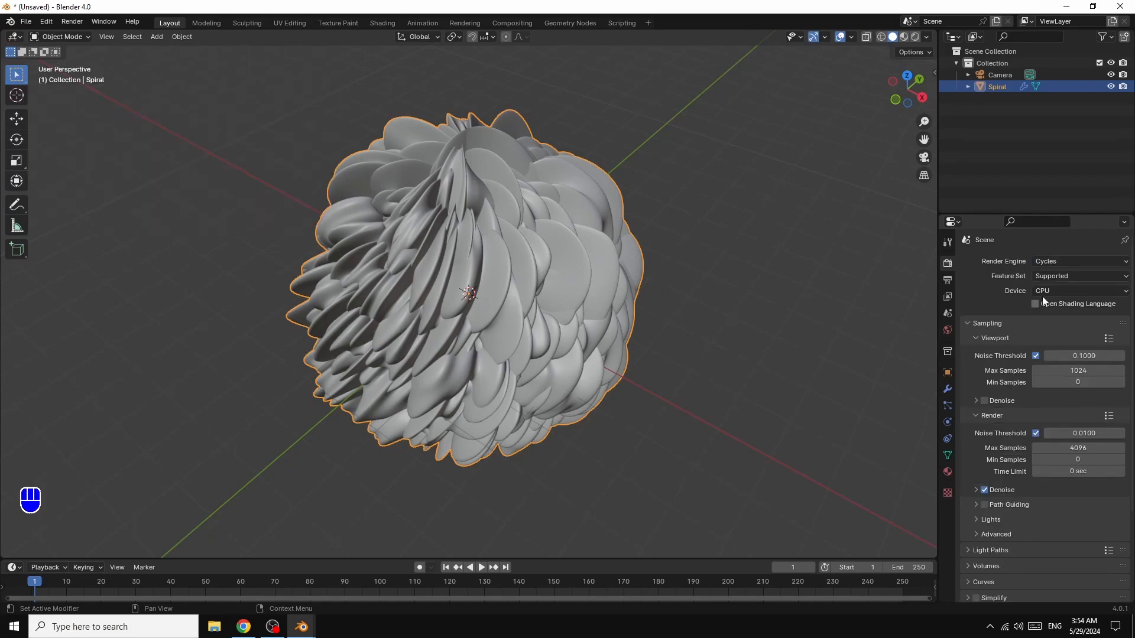
pyautogui.click(1046, 289)
pyautogui.click(1047, 314)
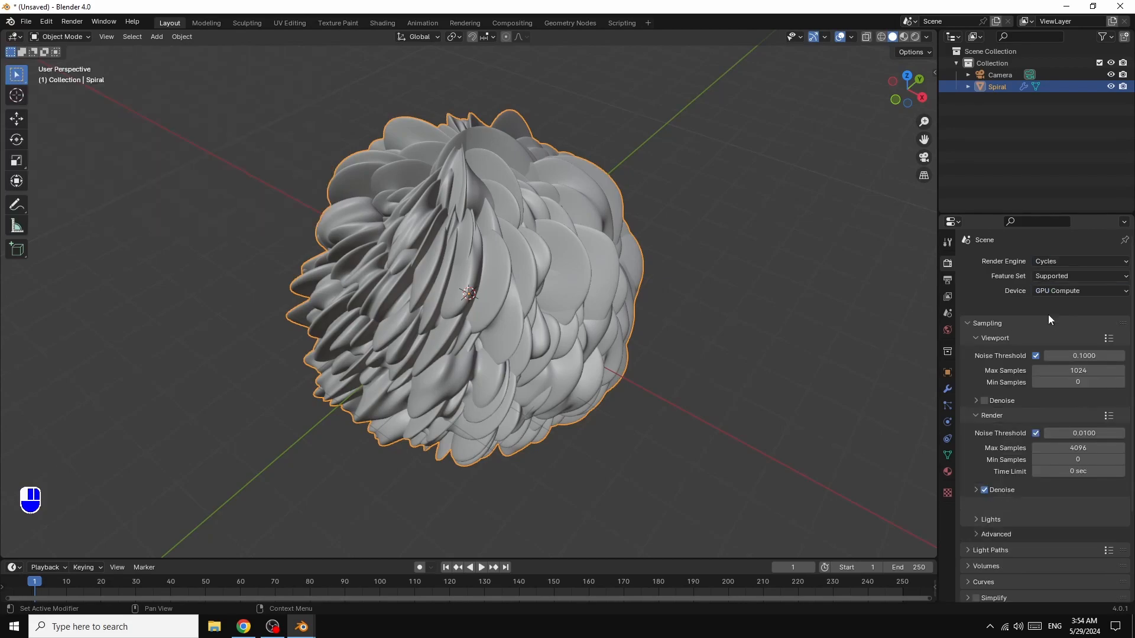
# - Set the maximum samples to 5 for the viewport and 30 for the render, and enable viewport denoising
pyautogui.click(1078, 358)
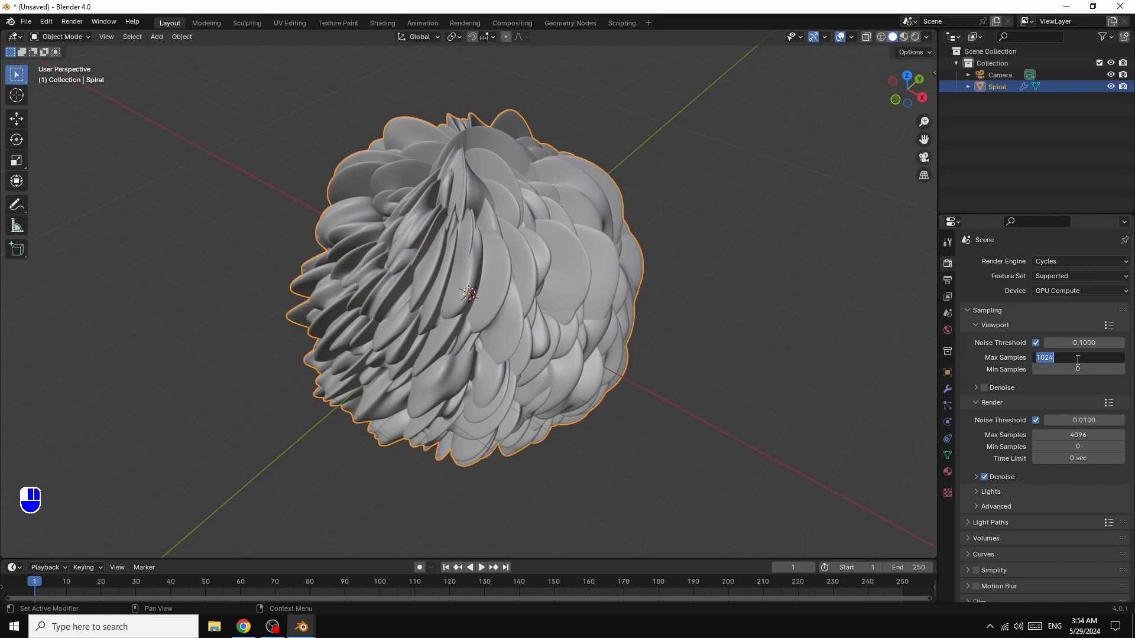
pyautogui.write('5')
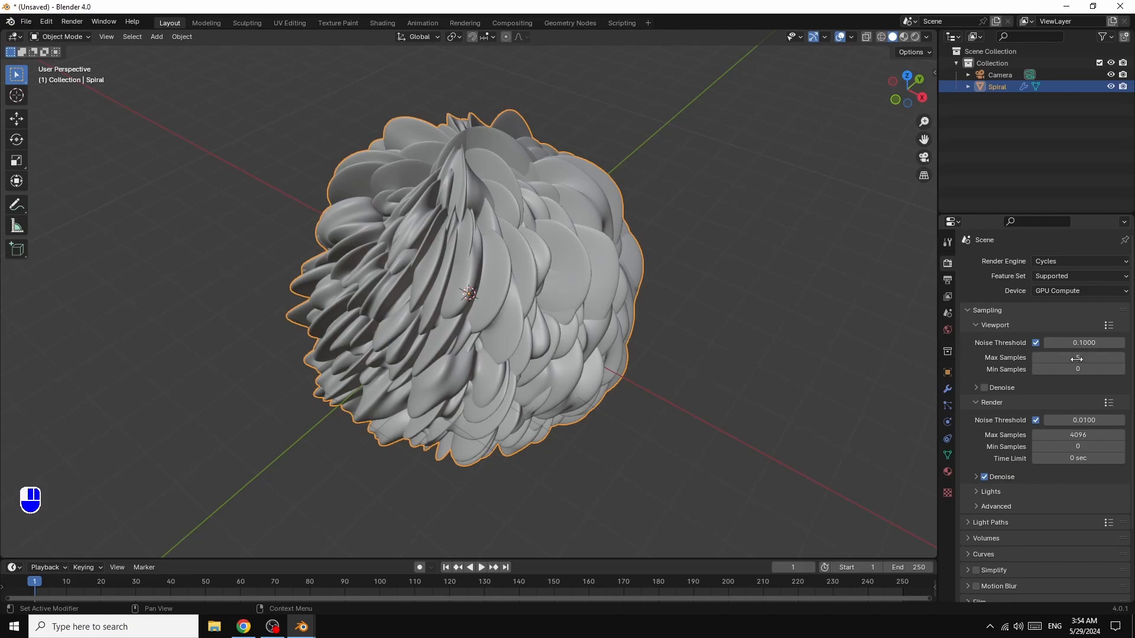
pyautogui.press('Return')
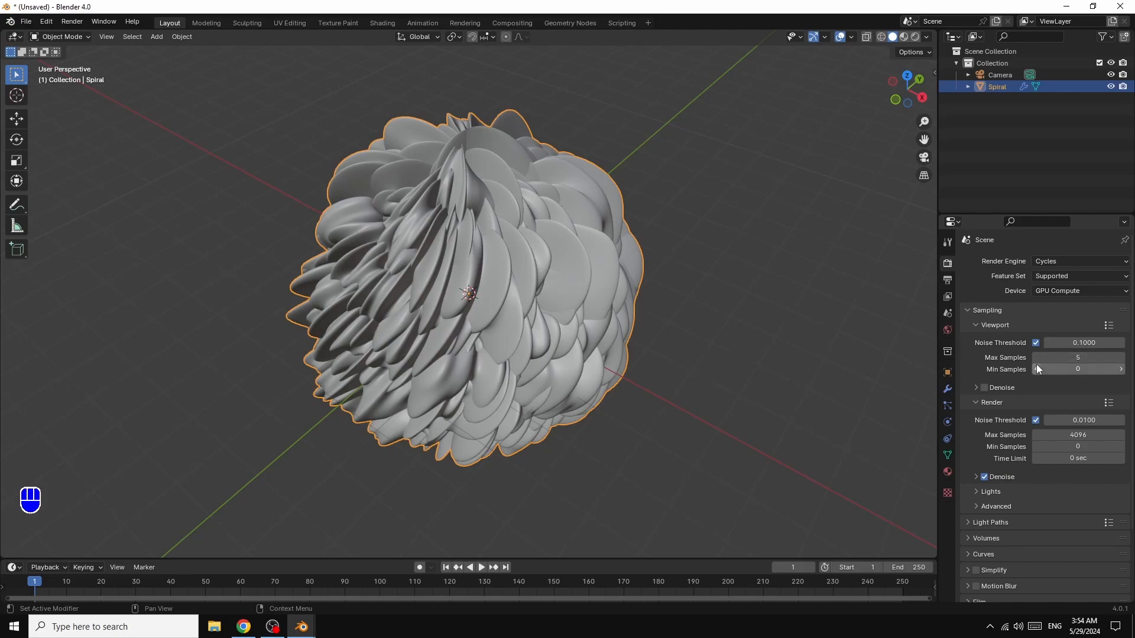
pyautogui.click(1078, 435)
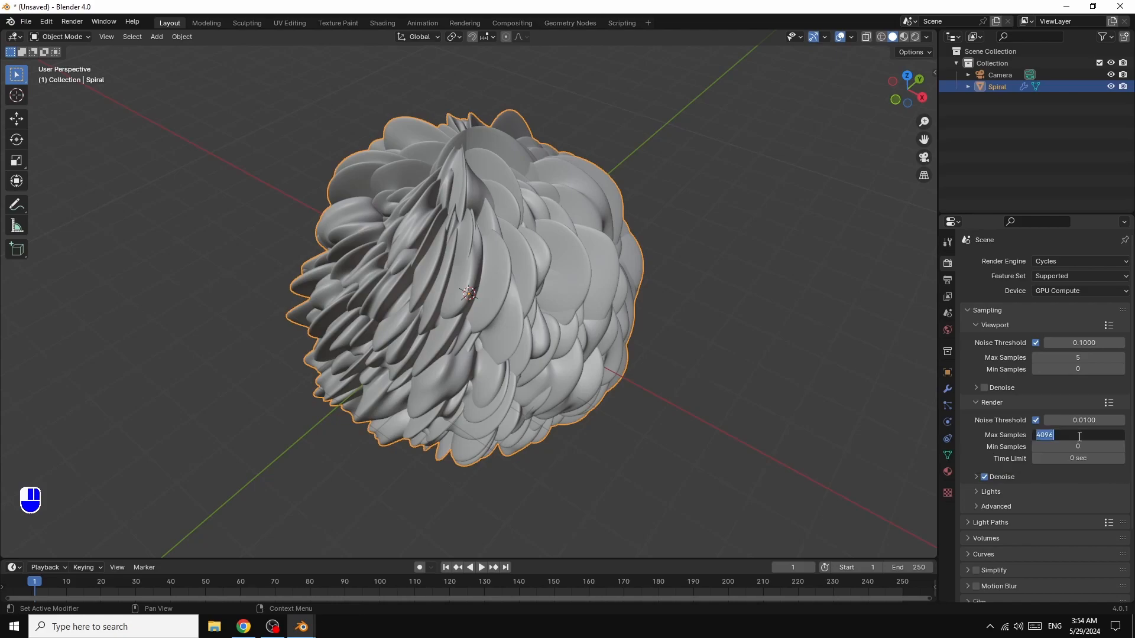
pyautogui.write('30')
pyautogui.press('Return')
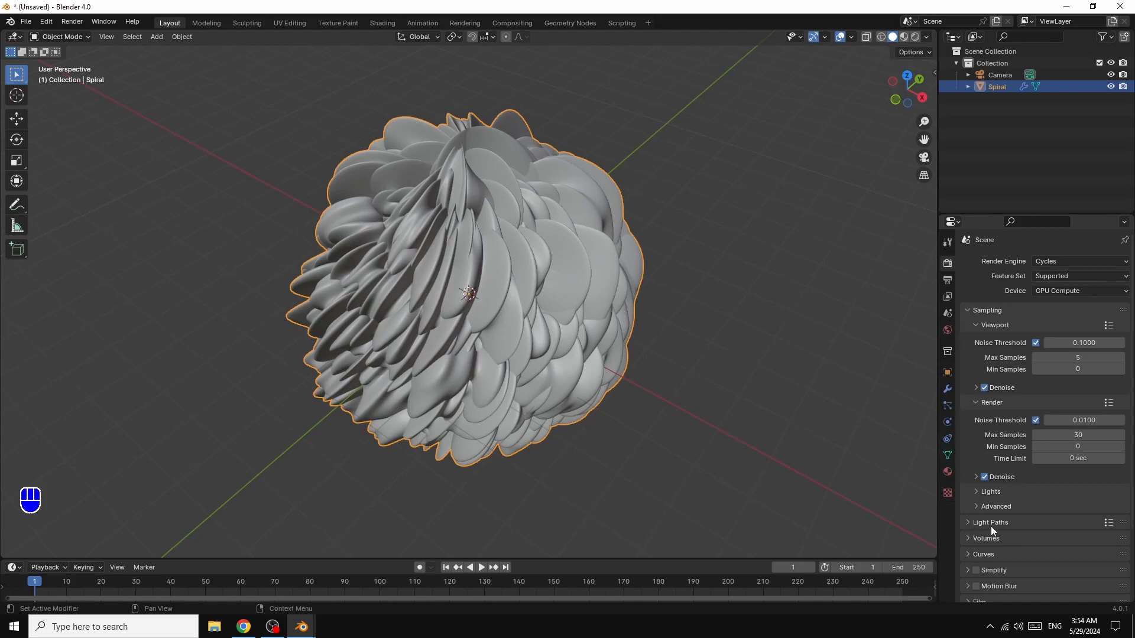
# - Set all the light path maximum bounces, from Total through Transparent, to 1
pyautogui.click(967, 525)
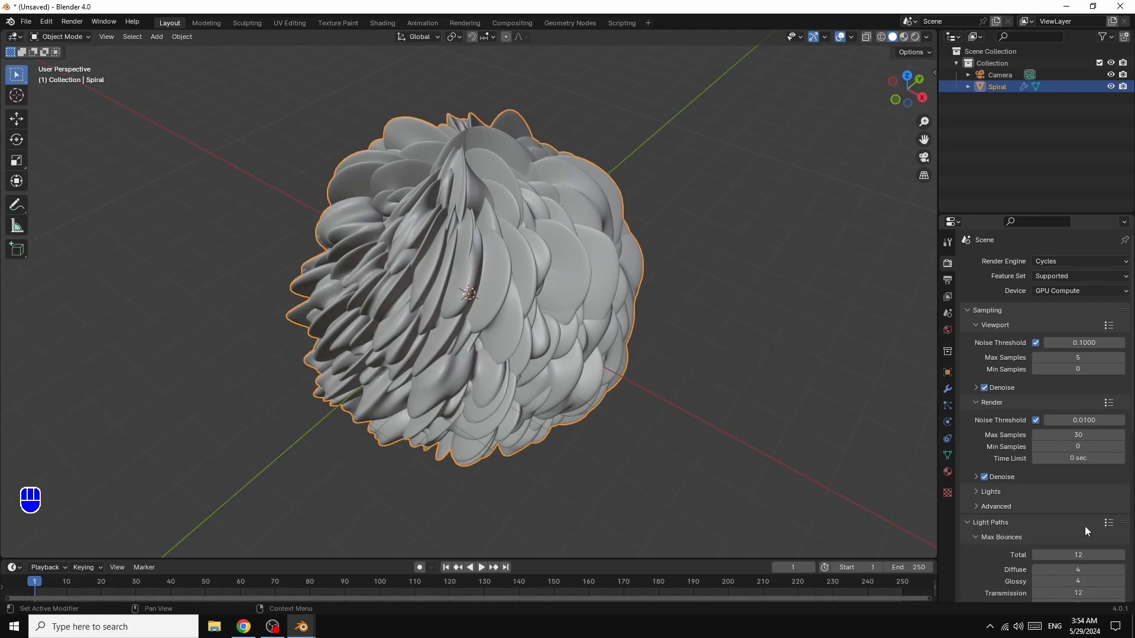
pyautogui.scroll(-3, 1083, 526)
pyautogui.moveTo(1080, 484); pyautogui.dragTo(1080, 548)
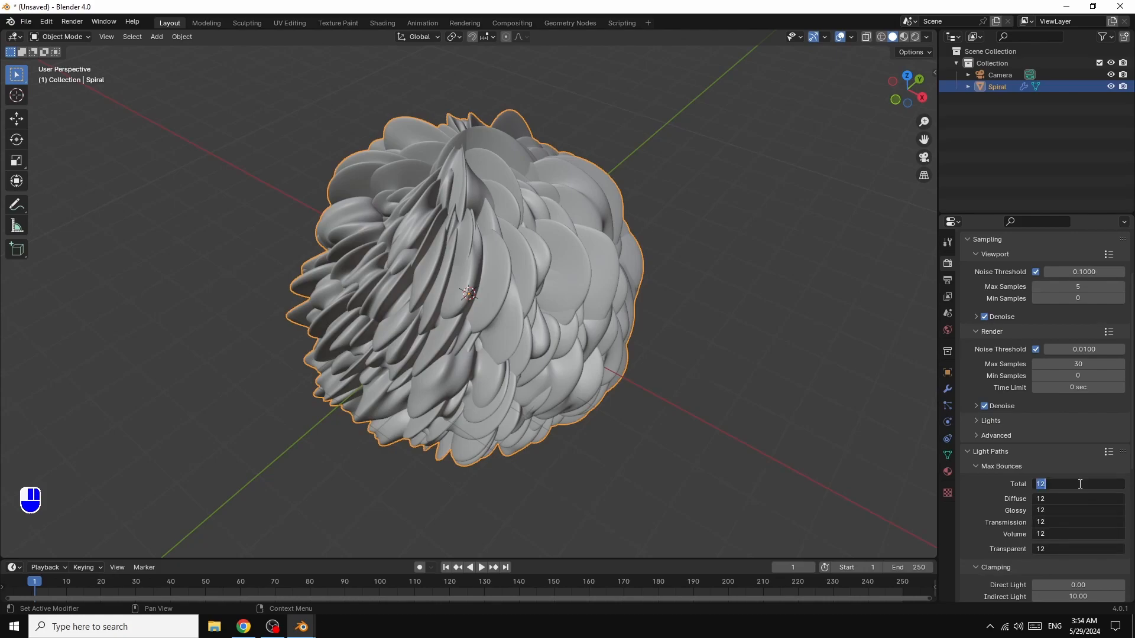
pyautogui.write('1')
pyautogui.press('Return')
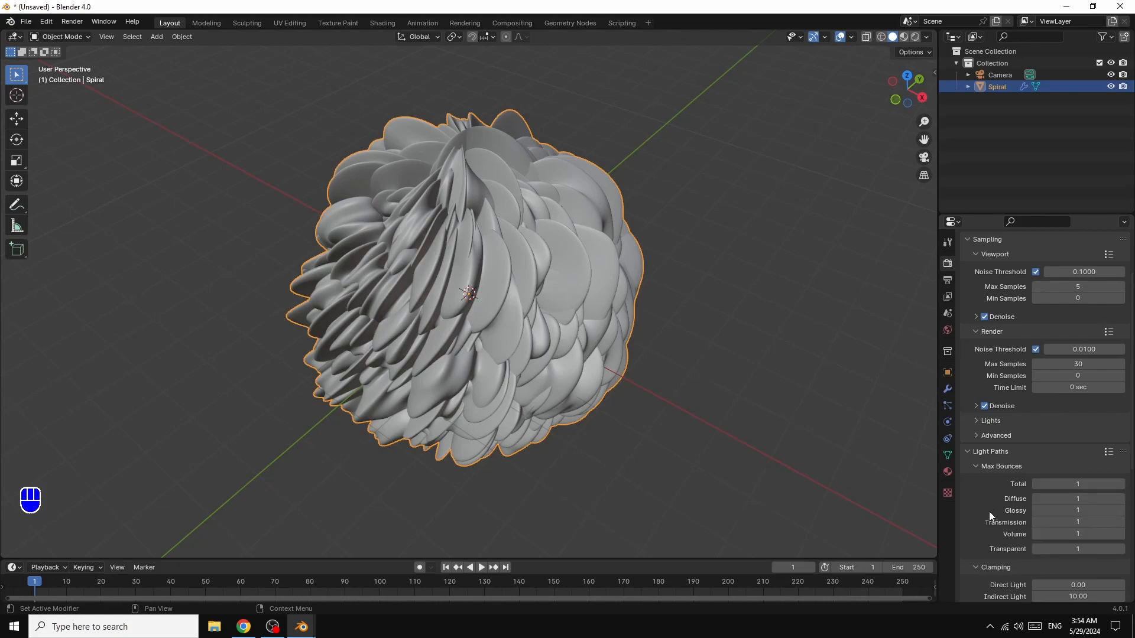
# - Disable reflective and refractive caustics and enable Fast GI Approximation
pyautogui.scroll(-4, 984, 513)
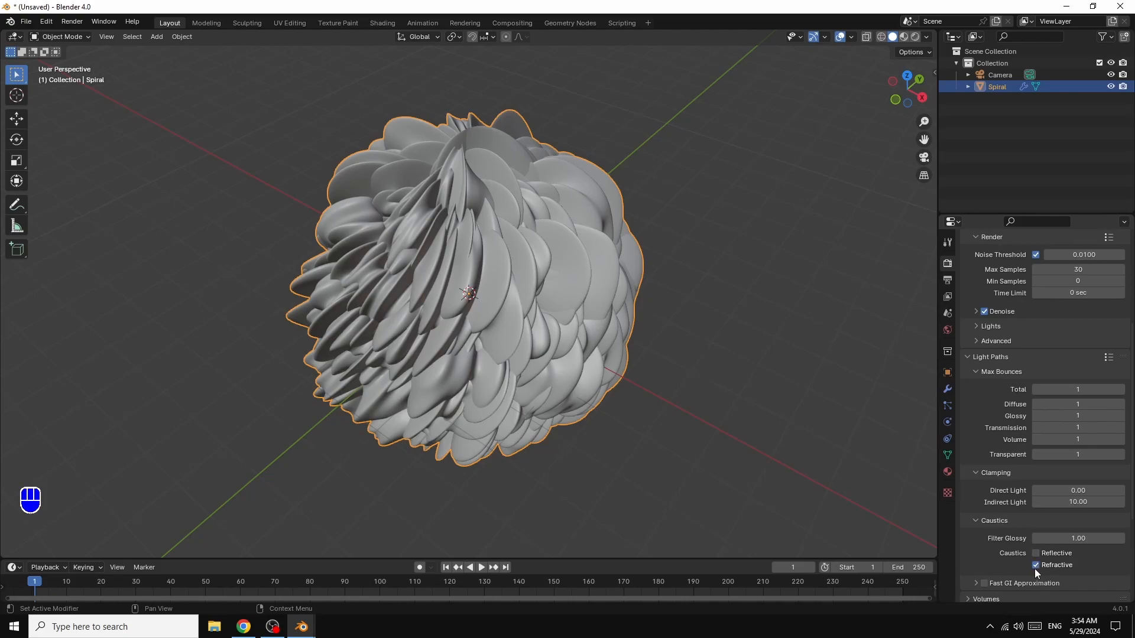
pyautogui.scroll(-3, 976, 554)
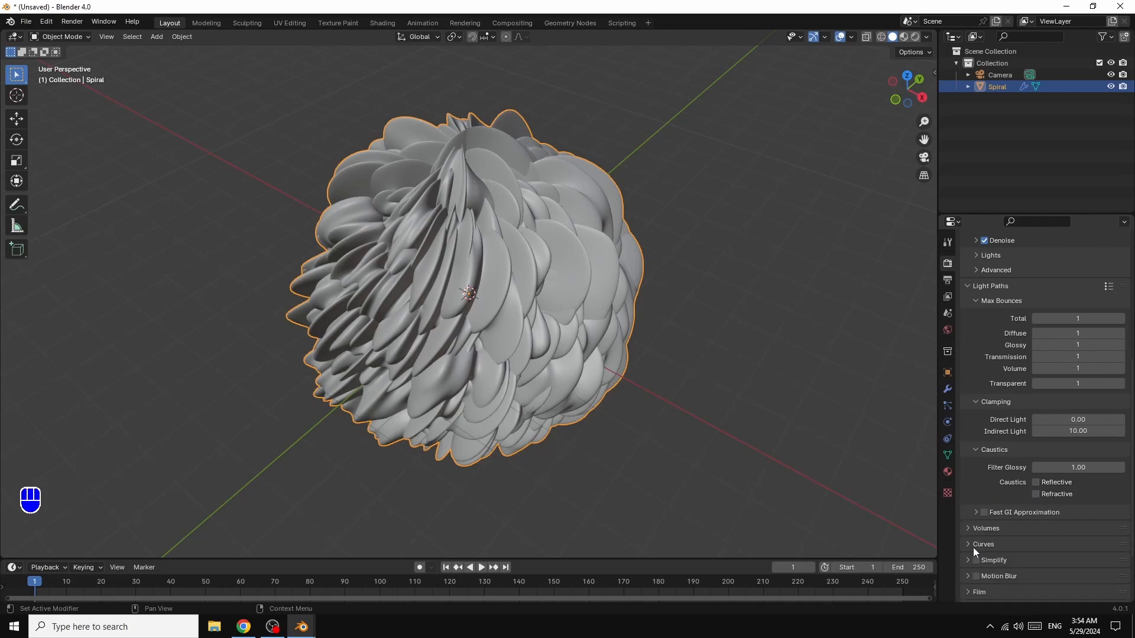
pyautogui.click(984, 512)
# - Set the color management look to Very High Contrast
pyautogui.scroll(-3, 1068, 552)
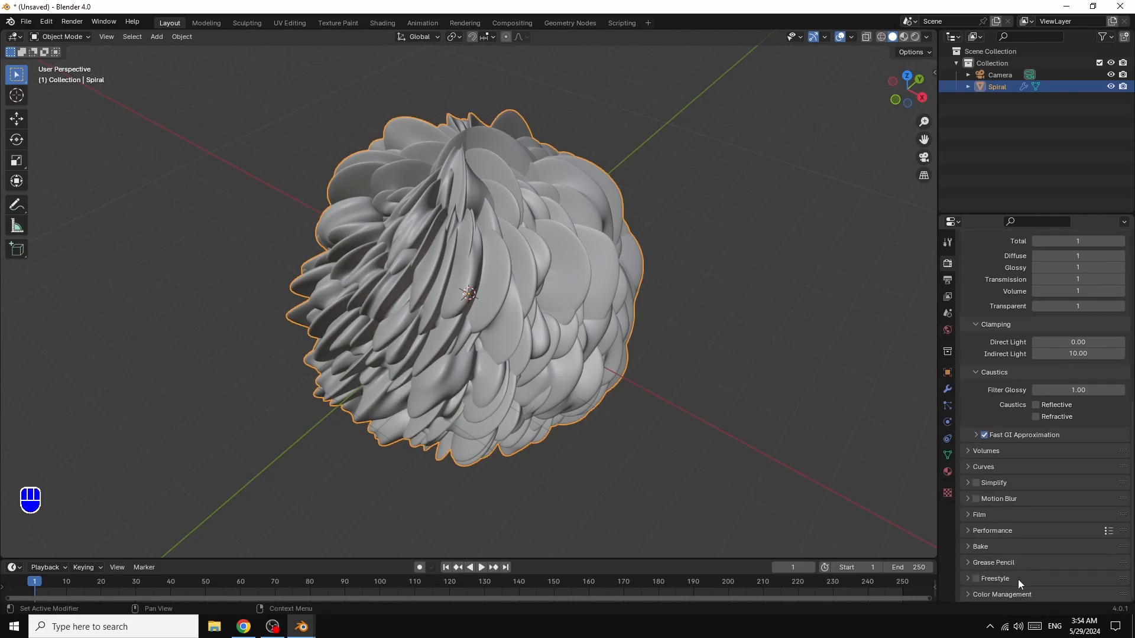
pyautogui.click(971, 594)
pyautogui.scroll(-3, 1089, 555)
pyautogui.scroll(-1, 1097, 549)
pyautogui.click(1058, 548)
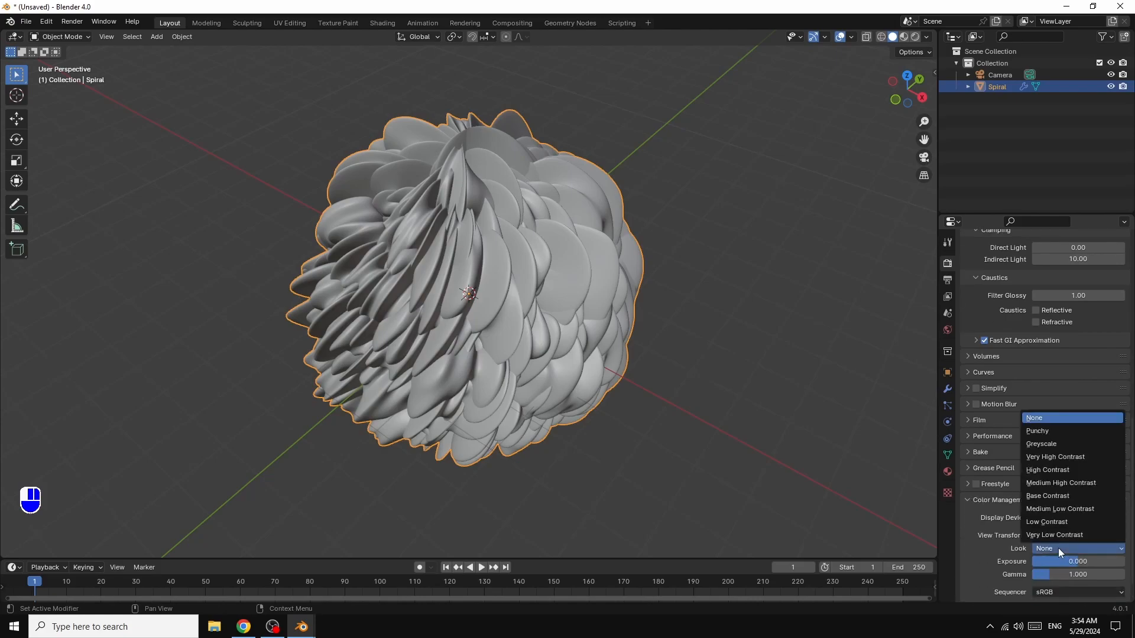
pyautogui.click(1056, 458)
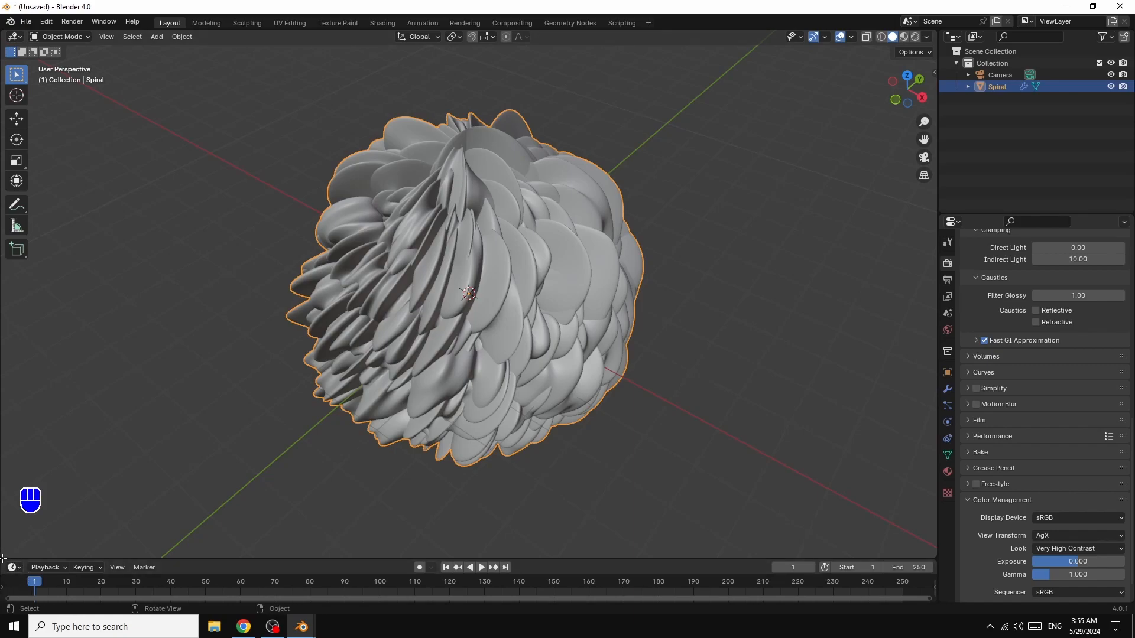
# - Split the 3D viewport horizontally, turn the lower area into a Shader Editor and hide its sidebar
pyautogui.moveTo(3, 558); pyautogui.dragTo(20, 350)
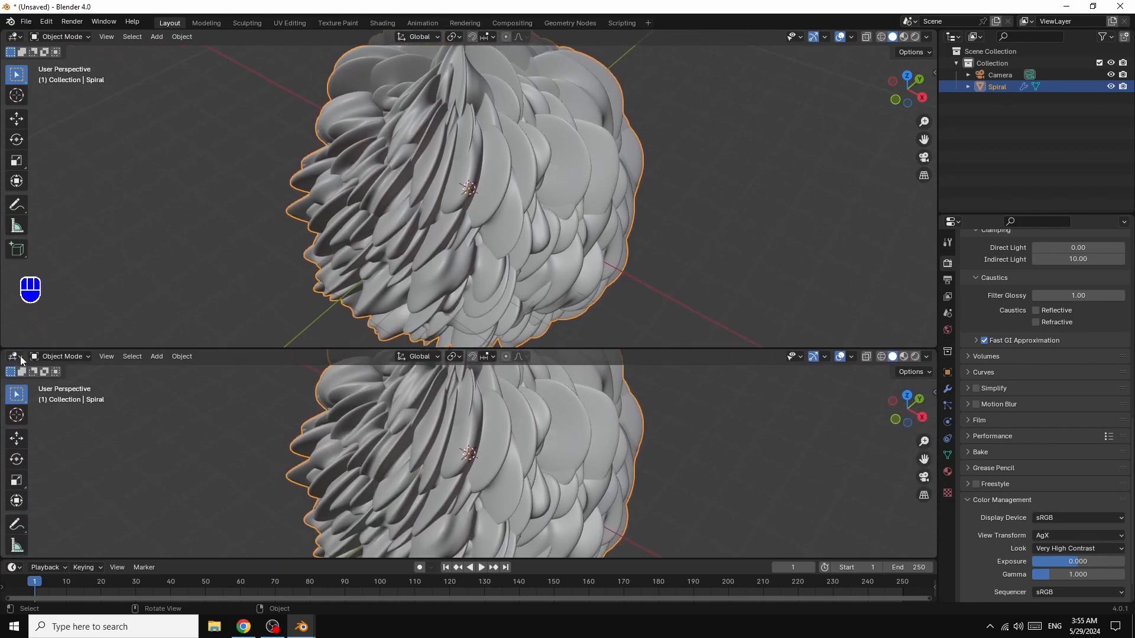
pyautogui.click(20, 359)
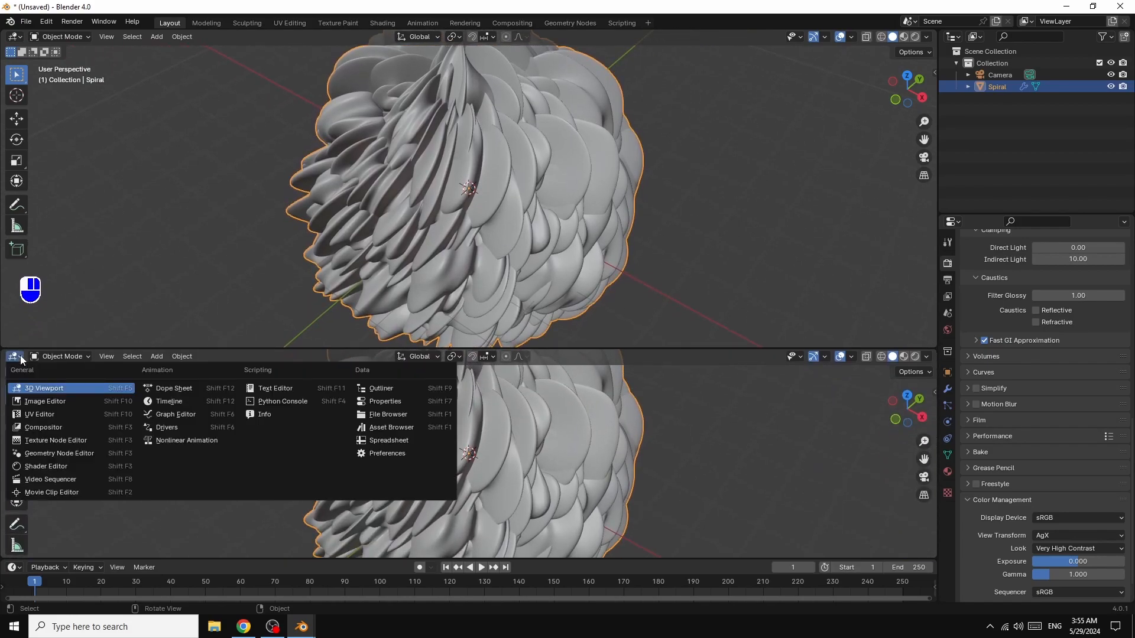
pyautogui.click(51, 468)
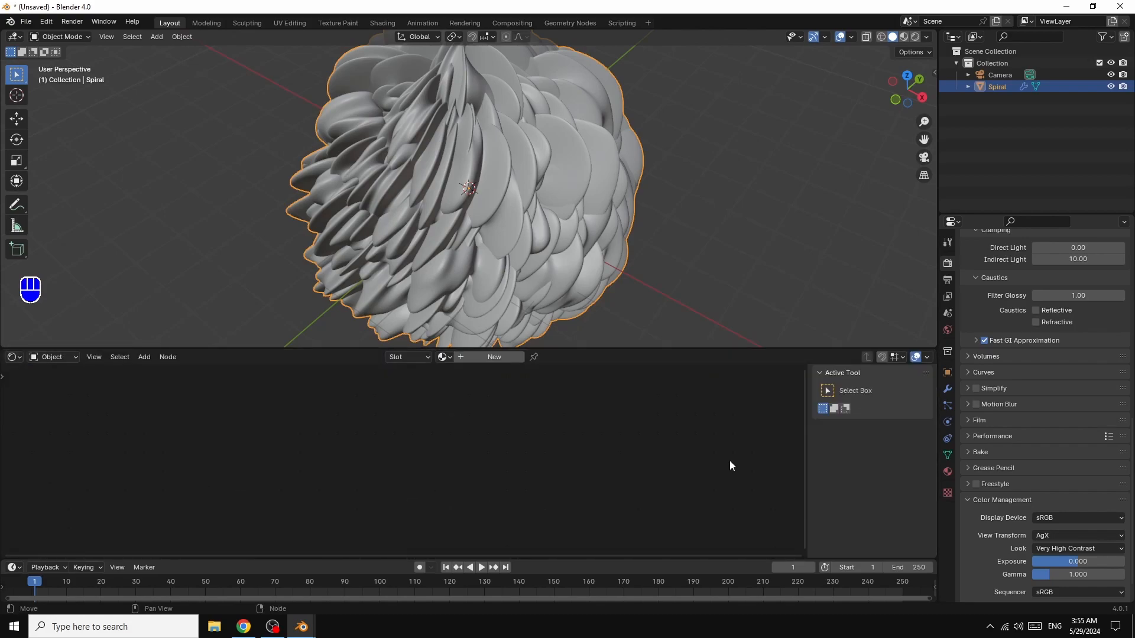
pyautogui.press('n')
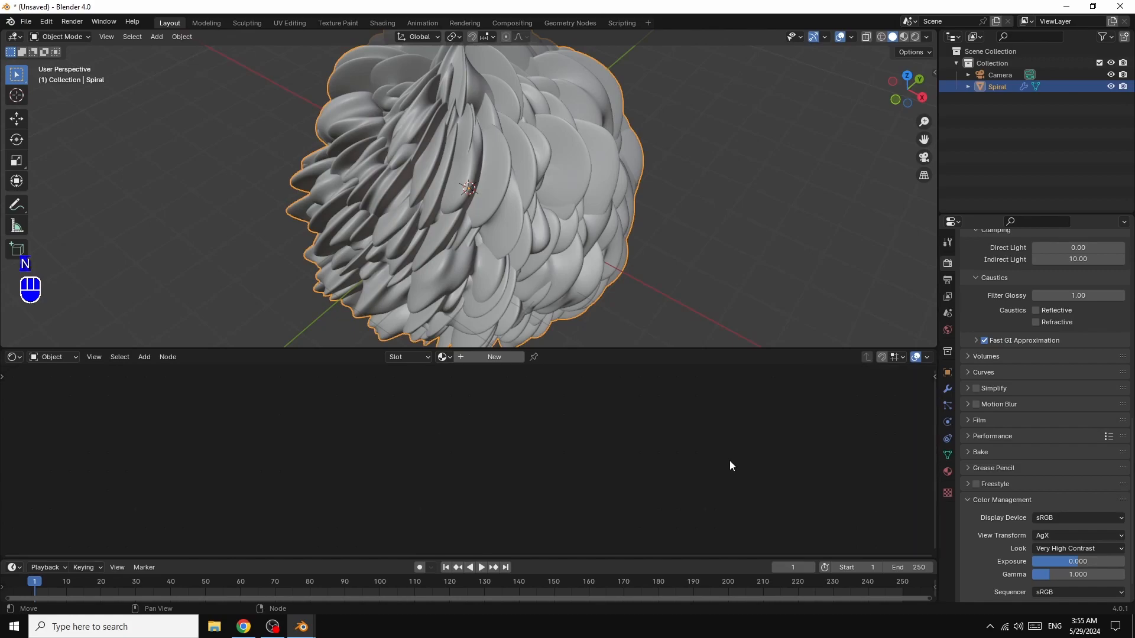
# - Enlarge the Shader Editor area slightly, switch the viewport to the camera view and lock the camera to the view
pyautogui.moveTo(615, 350); pyautogui.dragTo(618, 342)
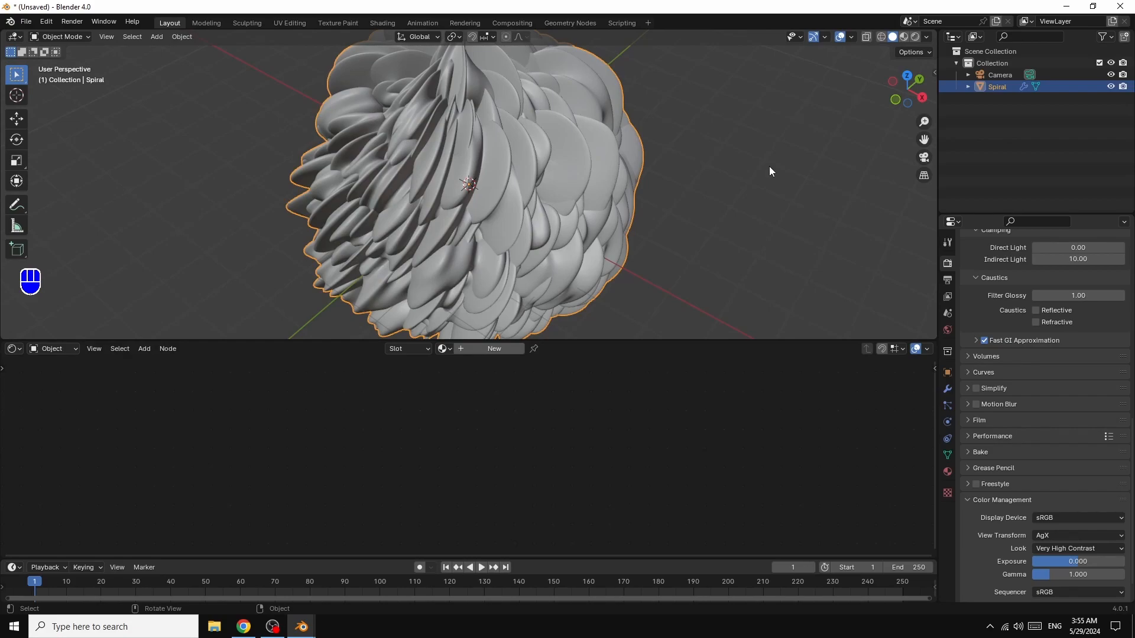
pyautogui.press('KP_0')
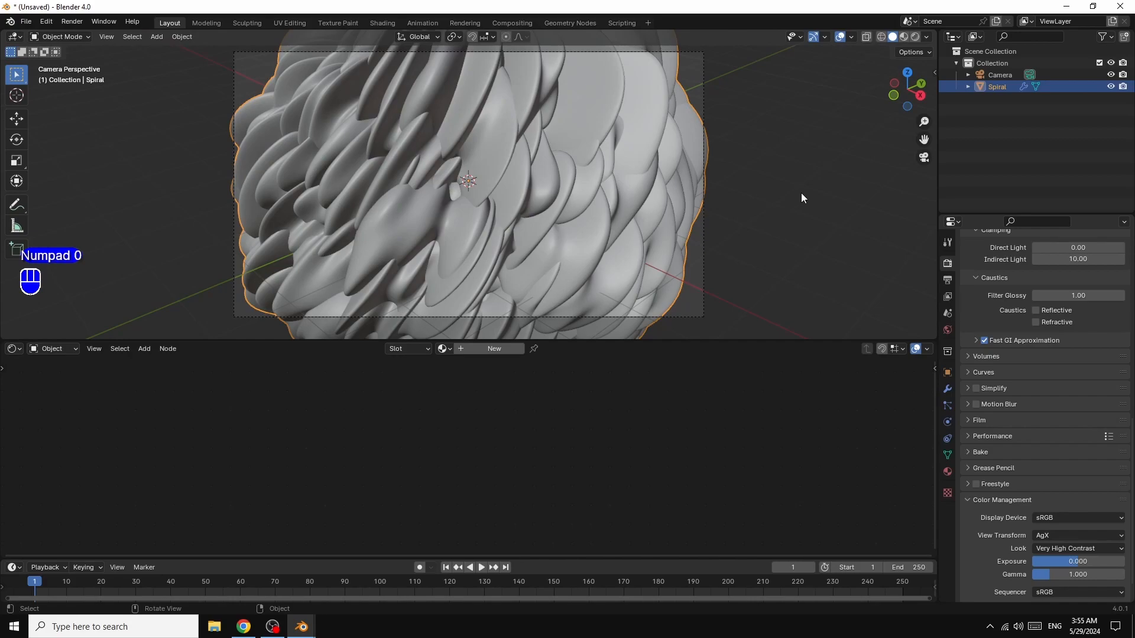
pyautogui.press('n')
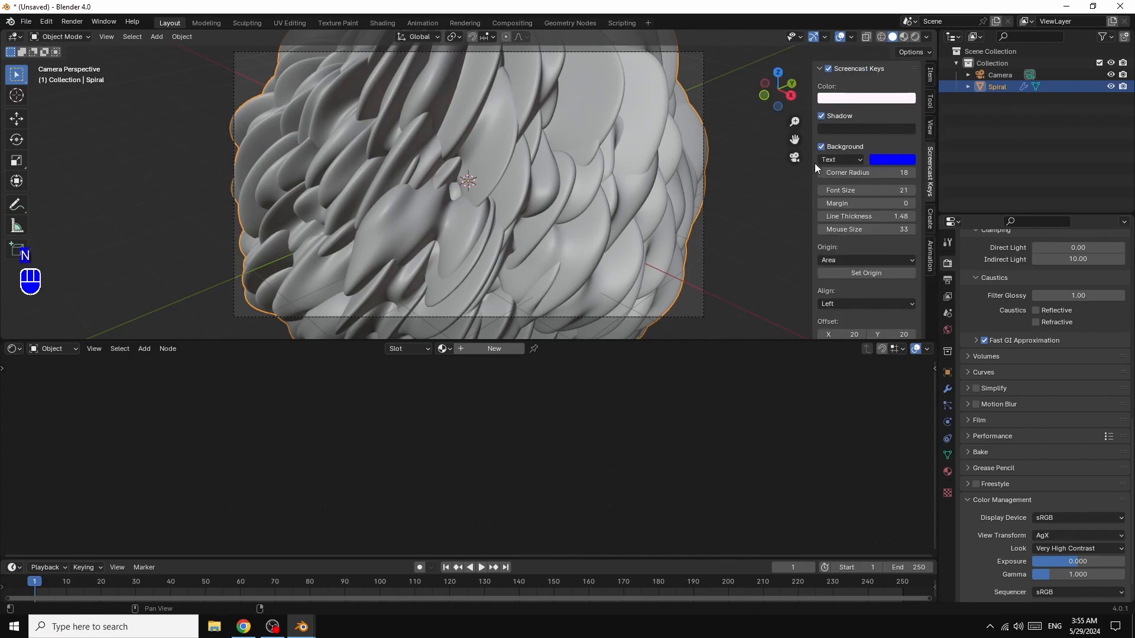
pyautogui.click(930, 128)
pyautogui.click(862, 216)
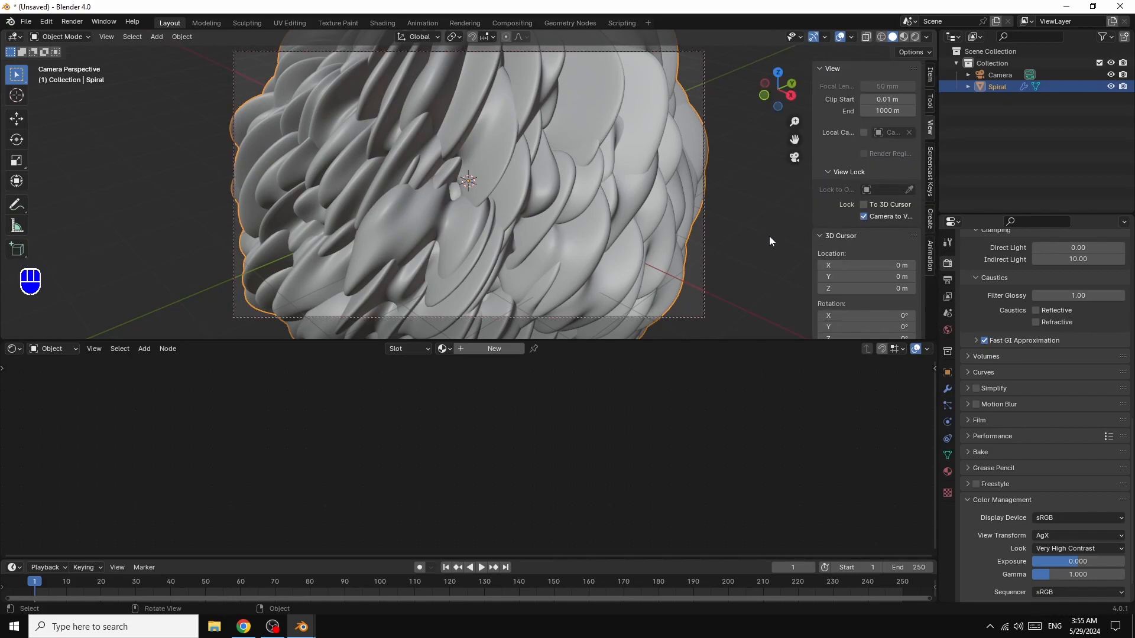
pyautogui.press('n')
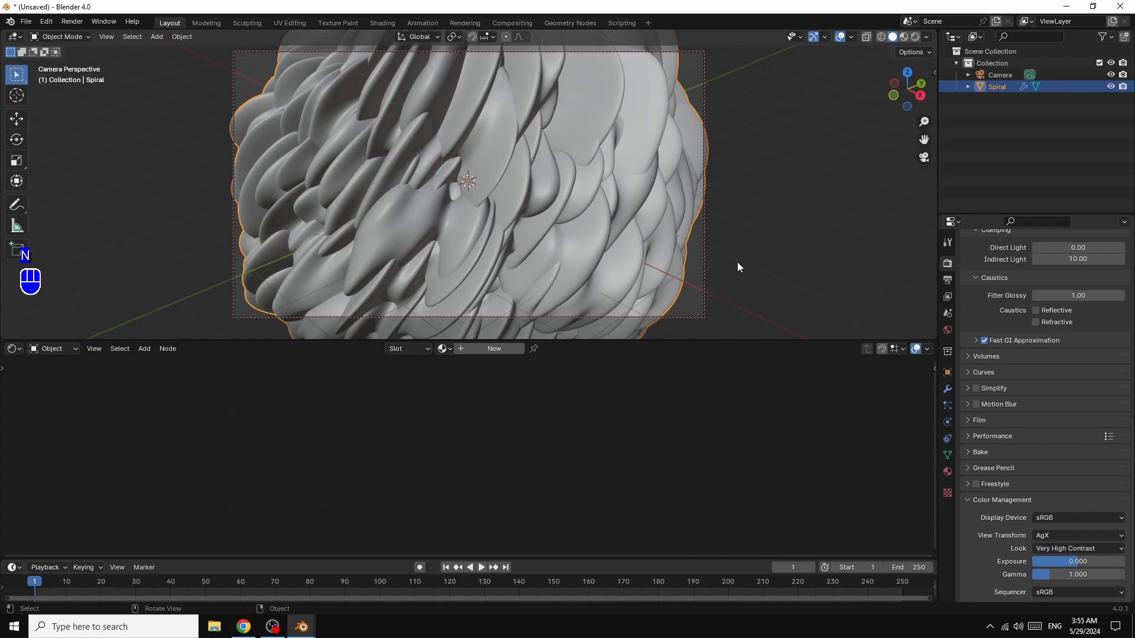
# - Reframe the camera on the spiral from a steeper angle and closer in, so the folds fill the frame
pyautogui.moveTo(907, 89); pyautogui.dragTo(823, 153)
pyautogui.moveTo(923, 96); pyautogui.dragTo(829, 191)
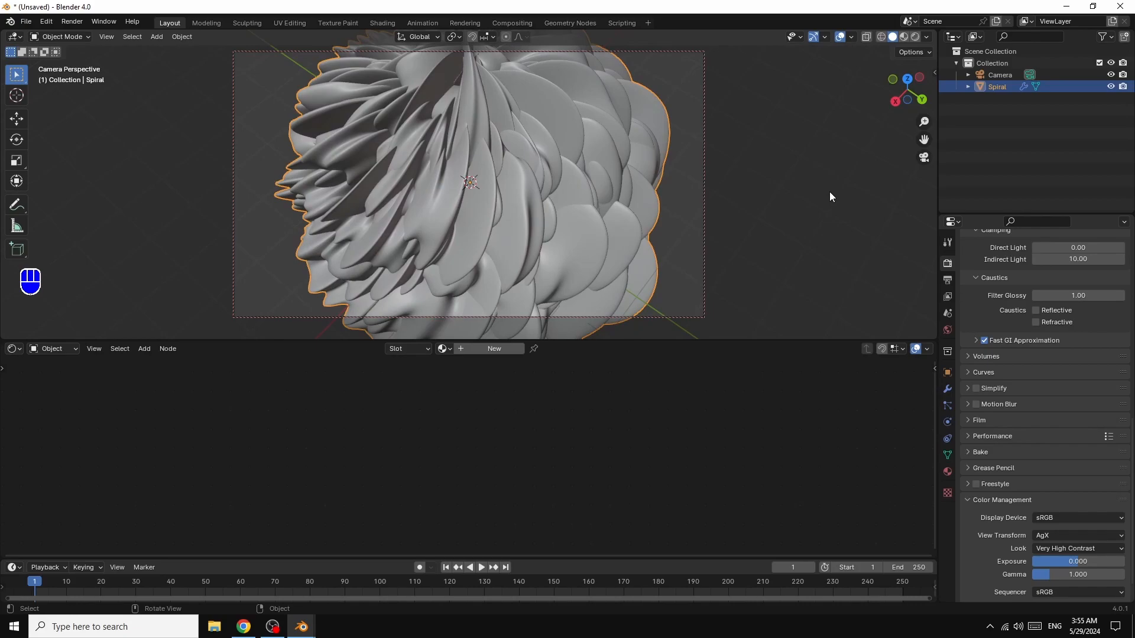
pyautogui.scroll(3, 828, 191)
pyautogui.moveTo(923, 140); pyautogui.dragTo(921, 188)
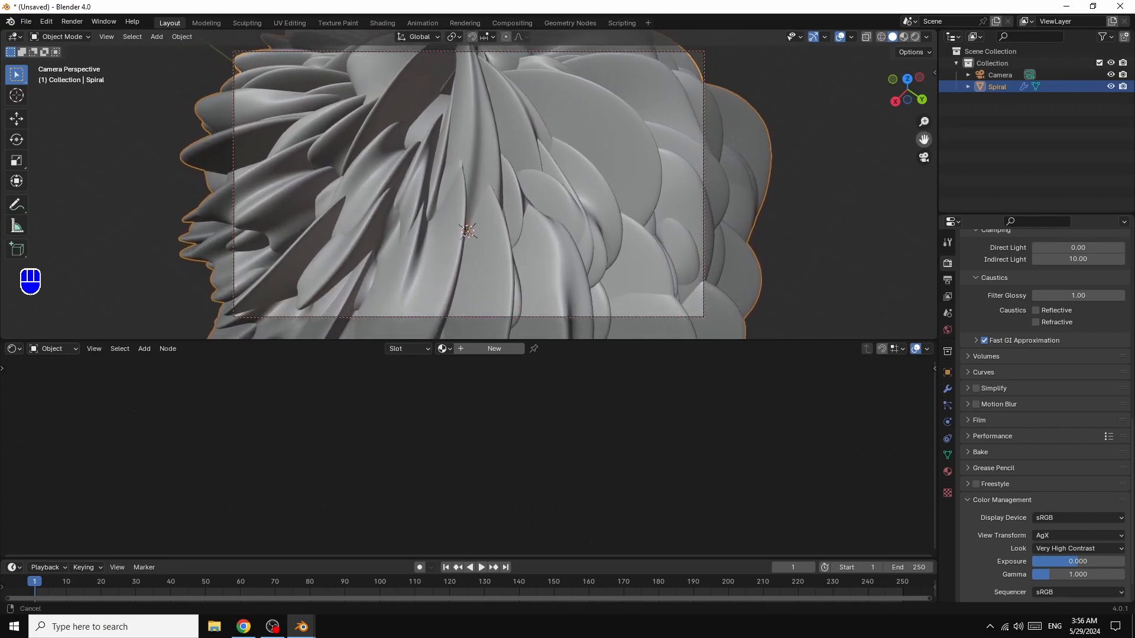
pyautogui.moveTo(906, 82); pyautogui.dragTo(907, 78)
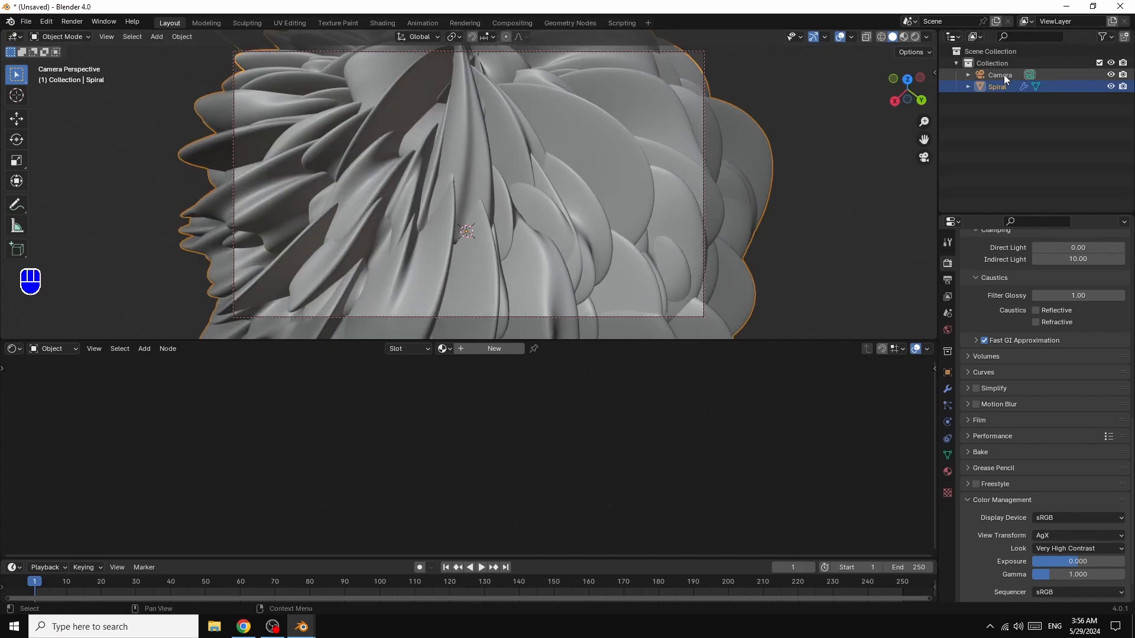
# - Set the camera's focal length to 55 mm and fine-tune its angle on the spiral
pyautogui.click(1002, 74)
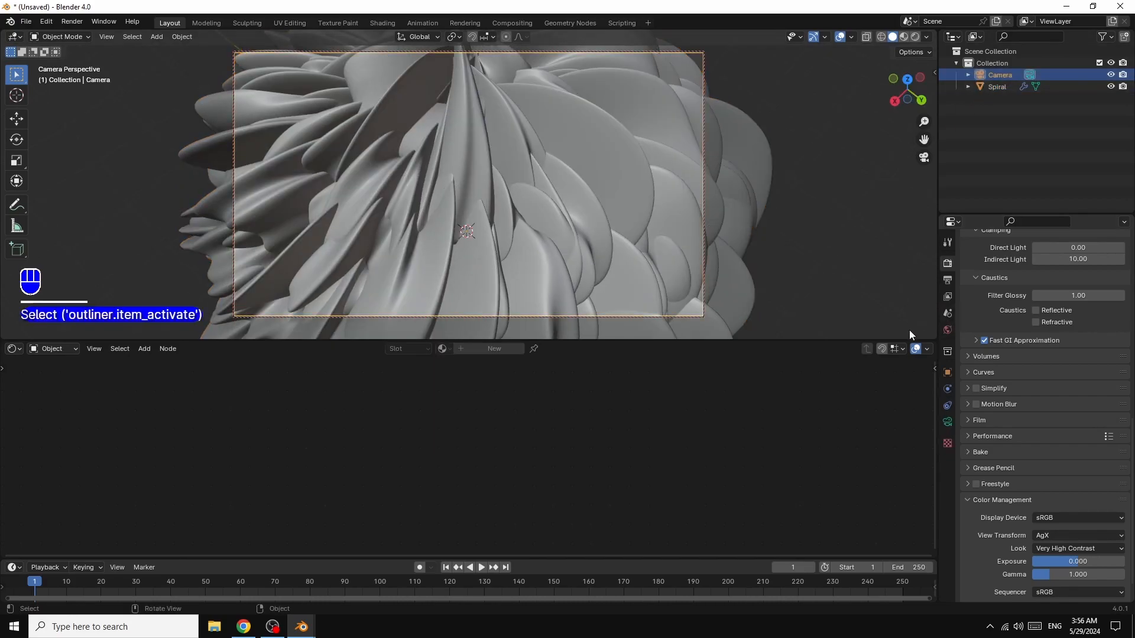
pyautogui.click(947, 421)
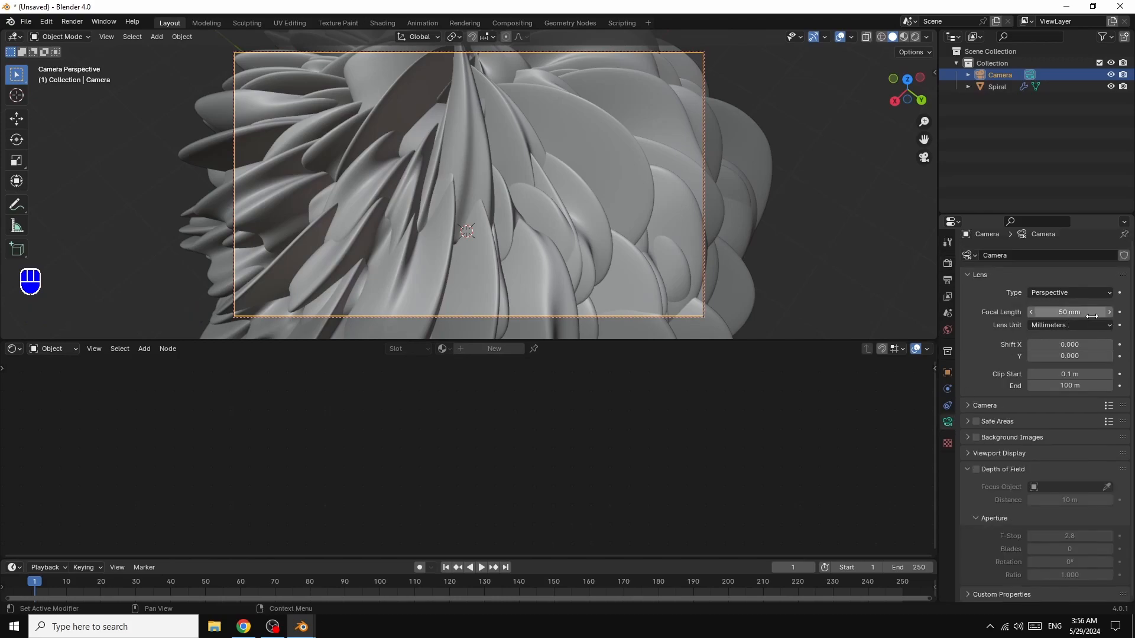
pyautogui.click(1030, 311)
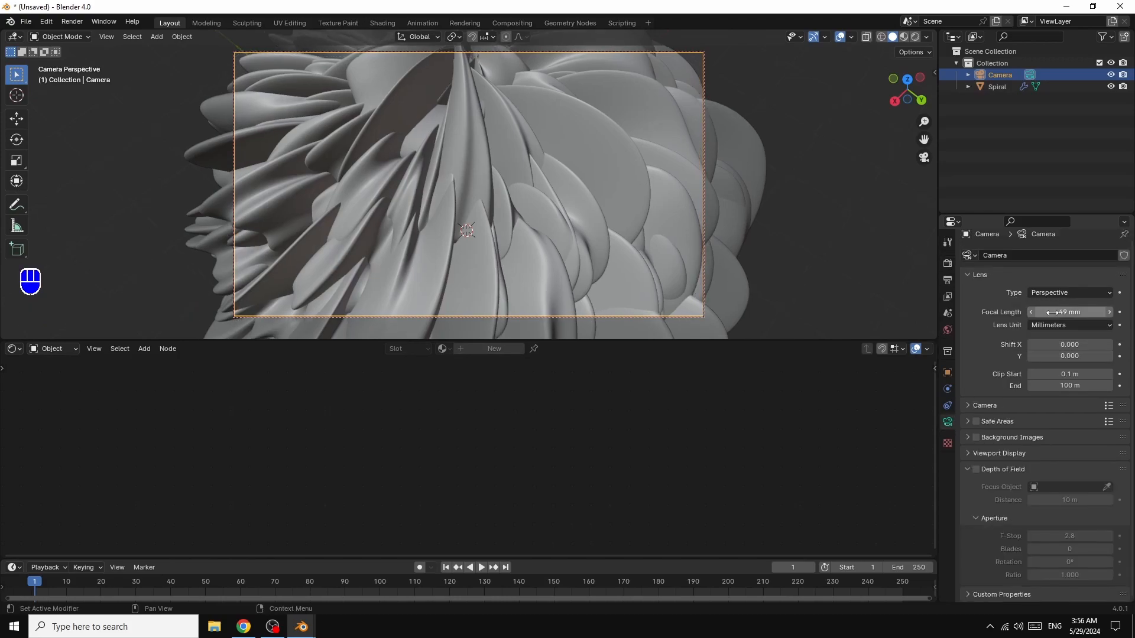
pyautogui.click(1109, 312)
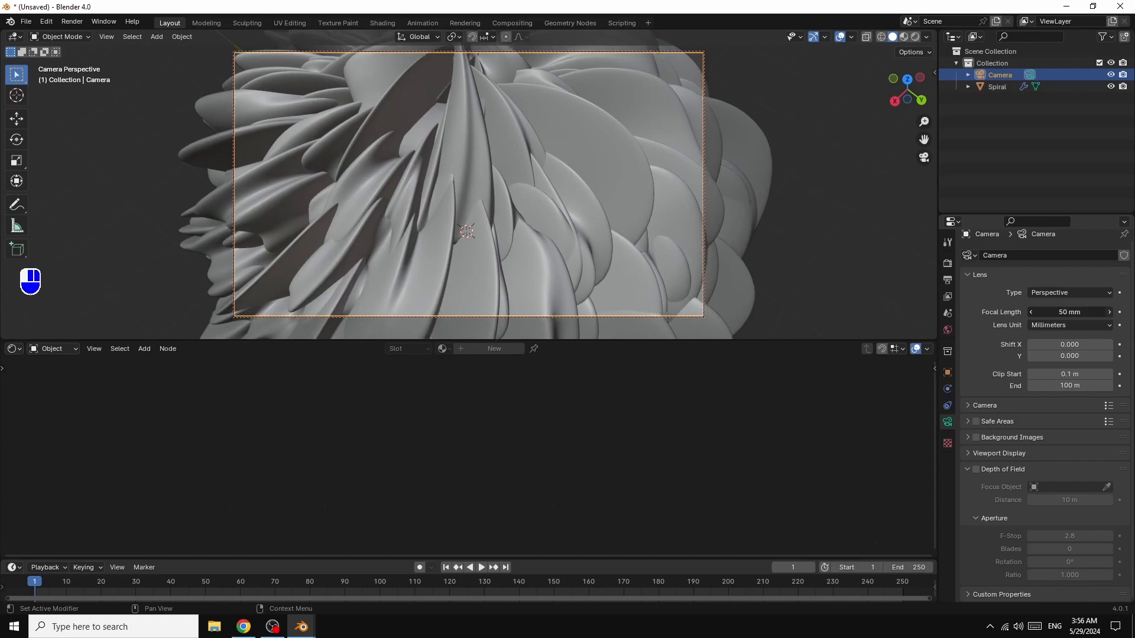
pyautogui.click(1109, 312)
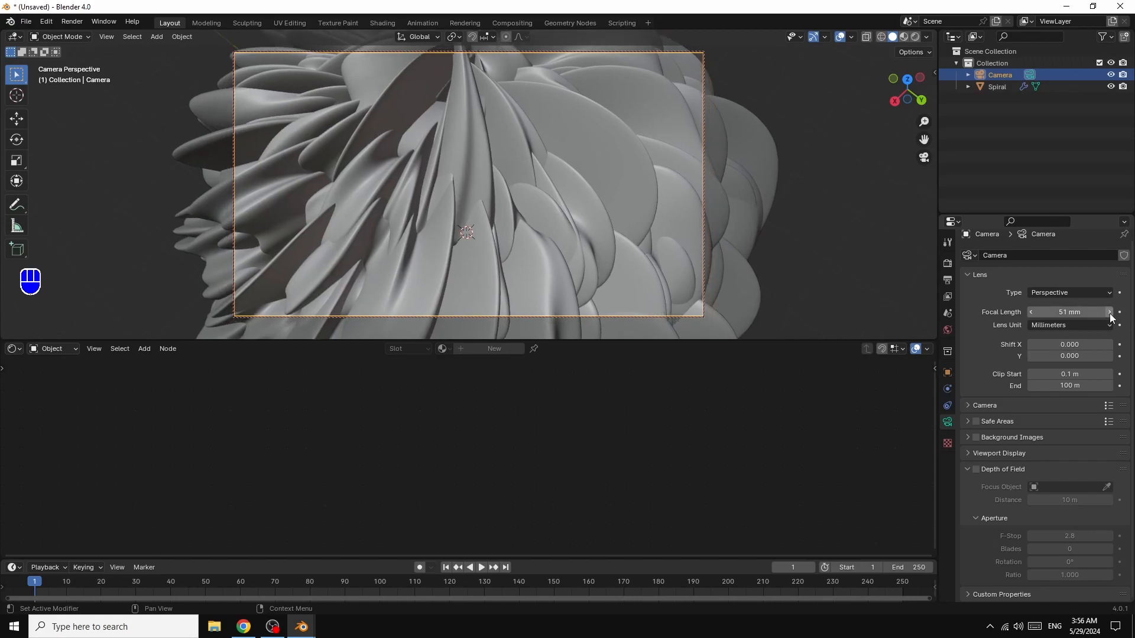
pyautogui.click(1109, 312)
pyautogui.click(1109, 312)
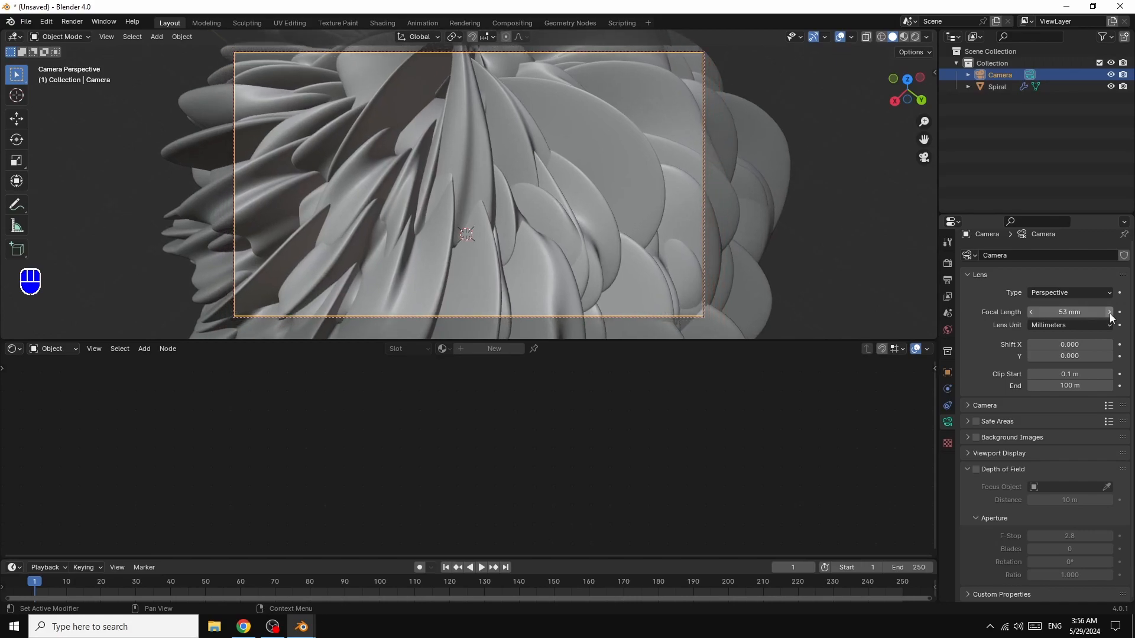
pyautogui.click(1110, 312)
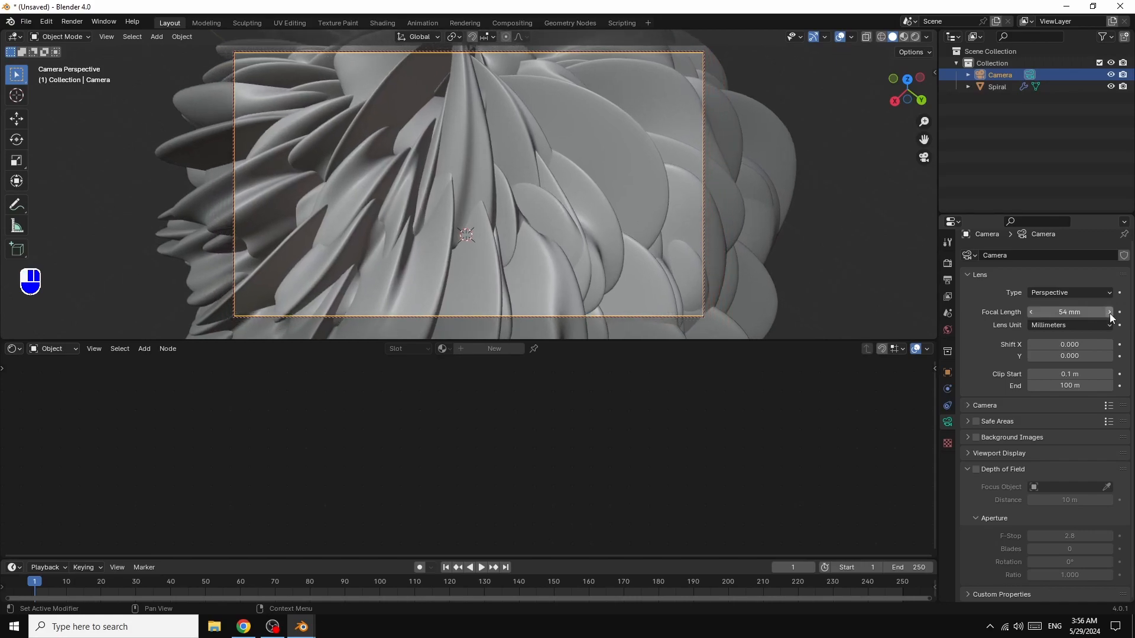
pyautogui.click(1109, 312)
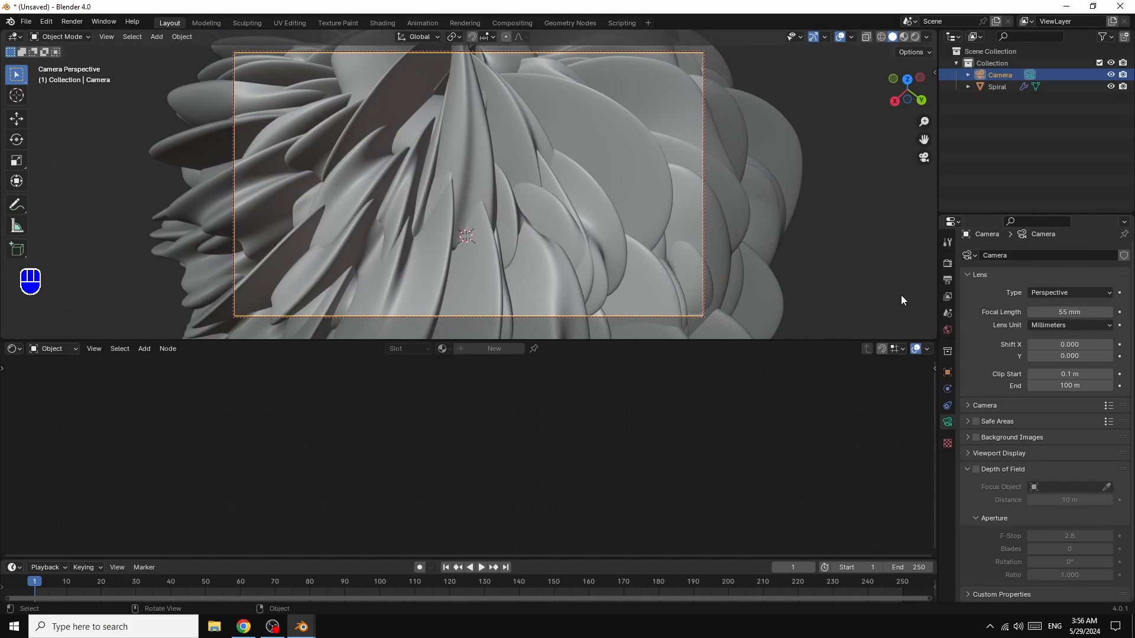
pyautogui.moveTo(908, 82); pyautogui.dragTo(914, 40)
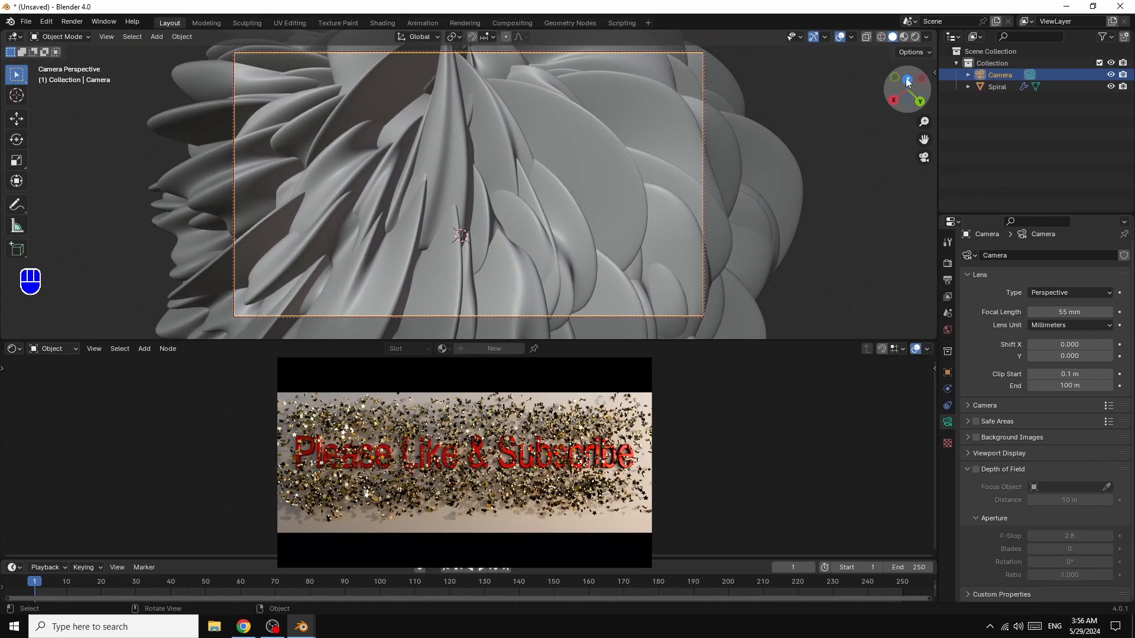
# - Create a new material for the spiral object and bring its nodes into clear view in the Shader Editor
pyautogui.click(716, 201)
pyautogui.click(488, 349)
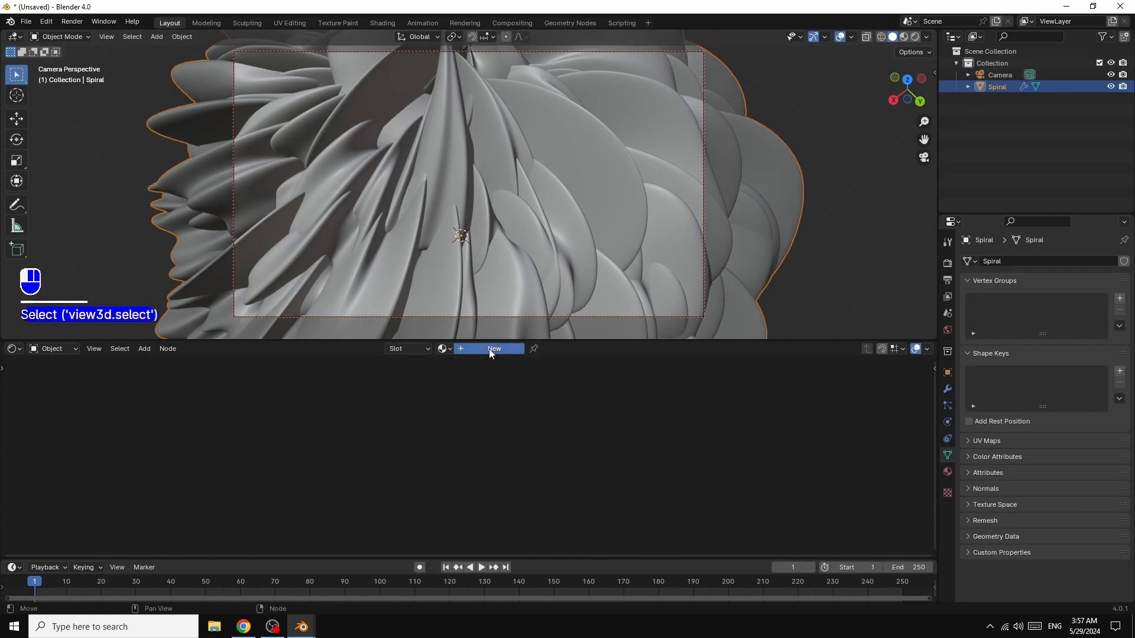
pyautogui.scroll(4, 608, 485)
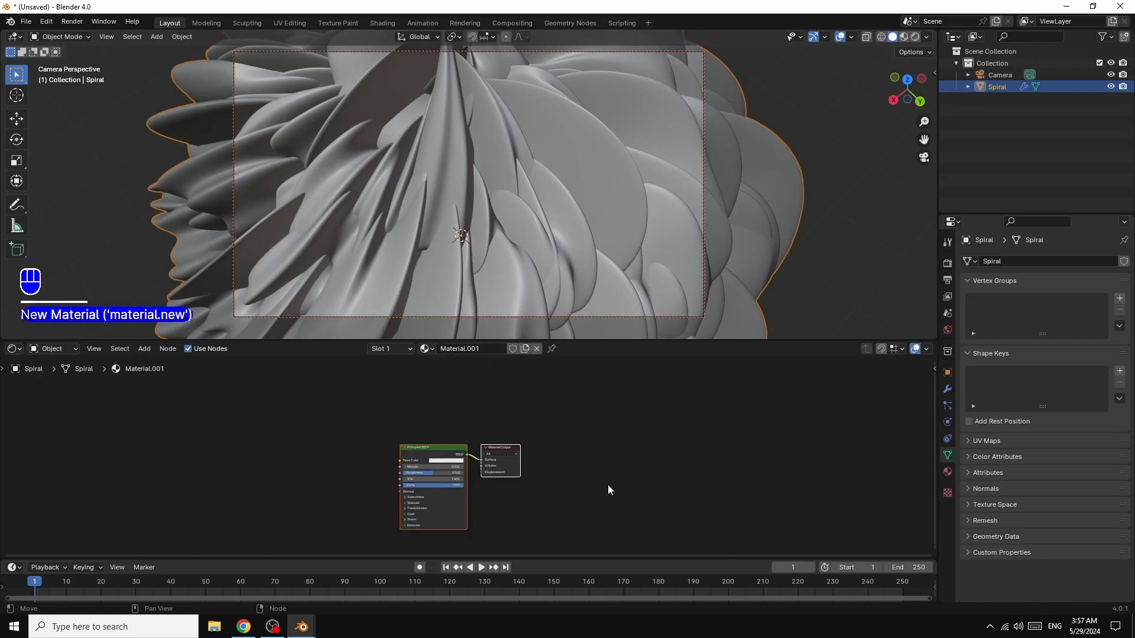
pyautogui.moveTo(420, 437); pyautogui.dragTo(636, 373)
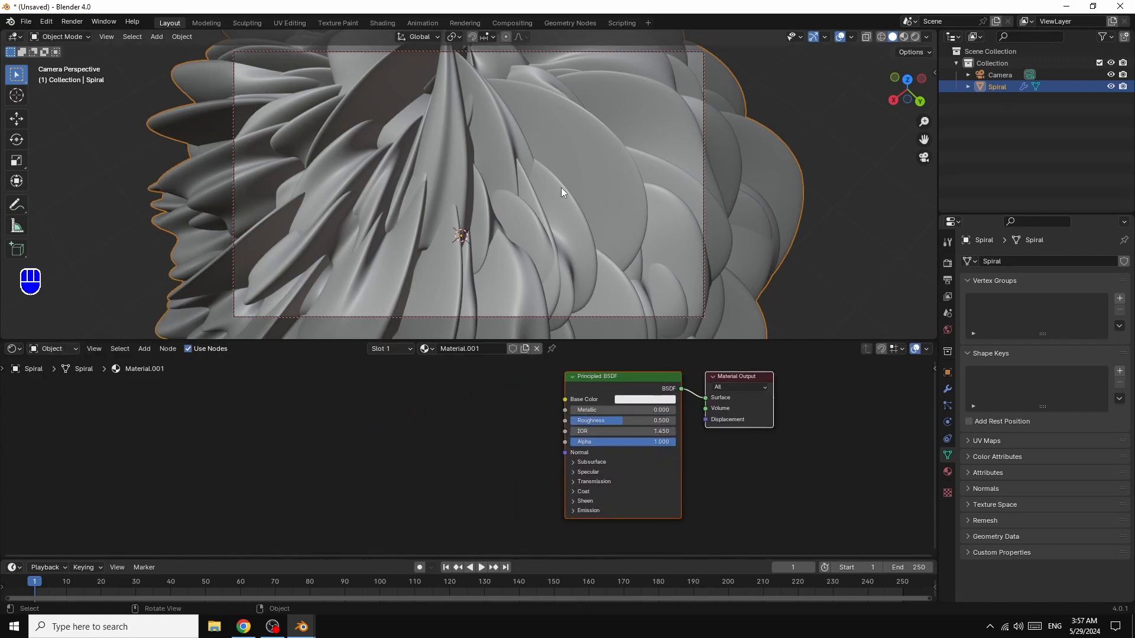
# - Display the viewport in rendered shading and apply Shade Smooth to the spiral
pyautogui.click(915, 36)
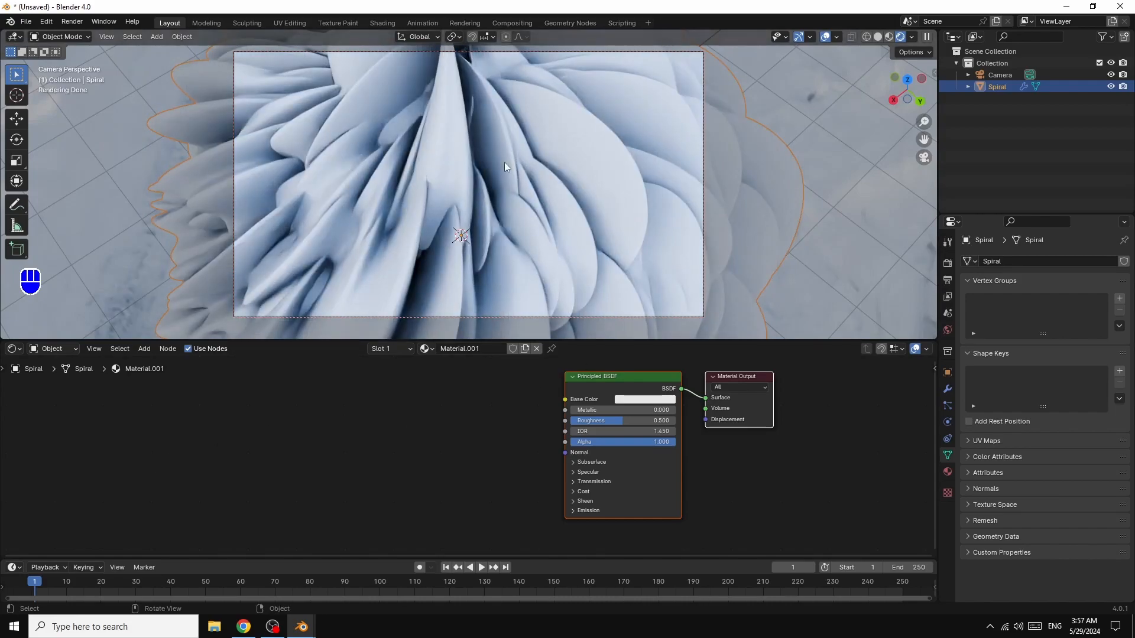
pyautogui.rightClick(581, 118)
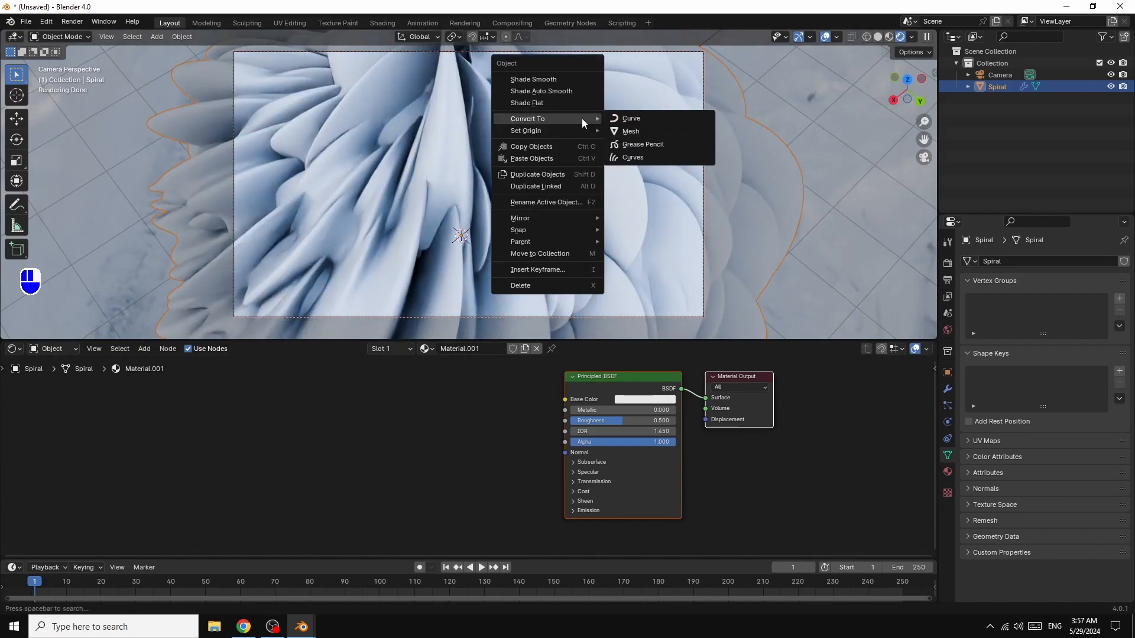
pyautogui.click(558, 79)
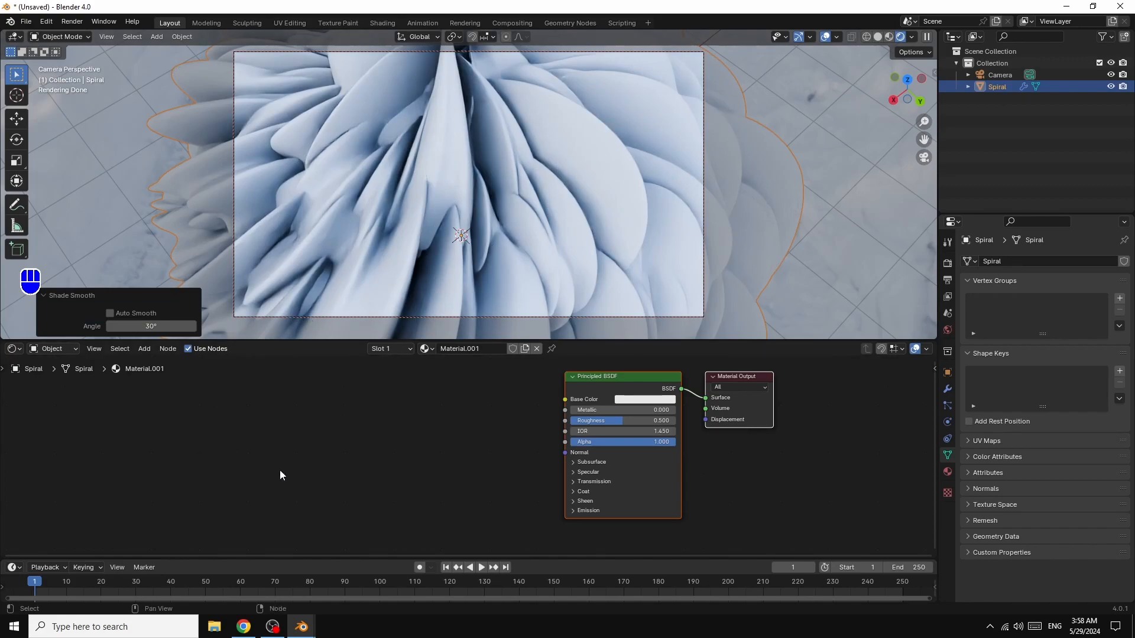
# - Add a Color Ramp node linked to the Principled BSDF's Base Color and set its interpolation to Constant
pyautogui.click(140, 350)
pyautogui.moveTo(170, 402)
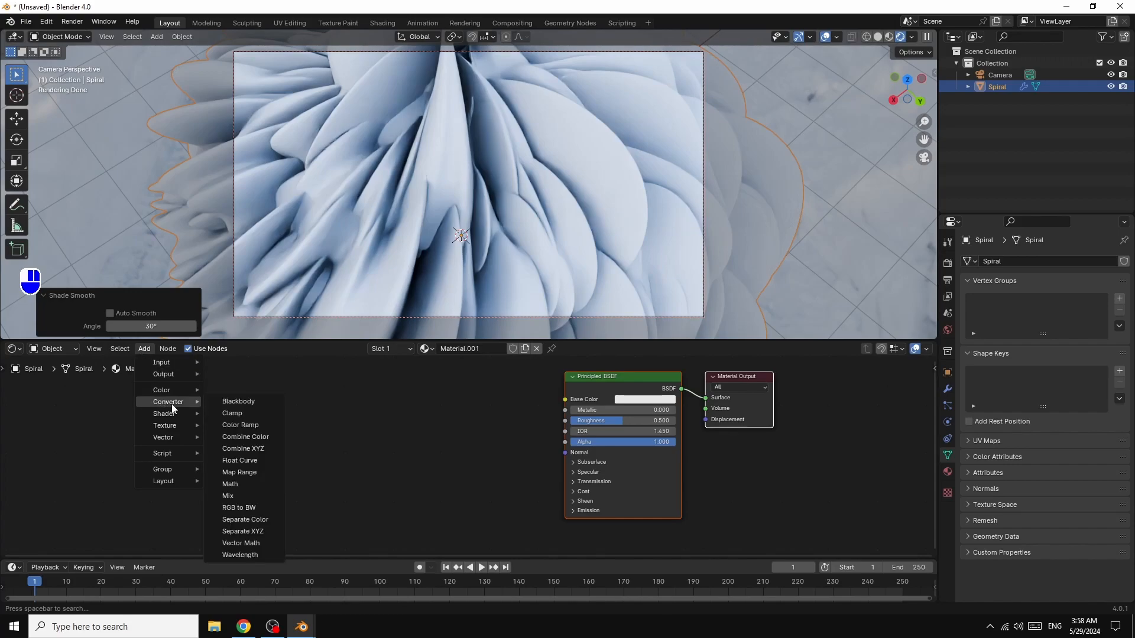
pyautogui.click(241, 427)
pyautogui.click(368, 396)
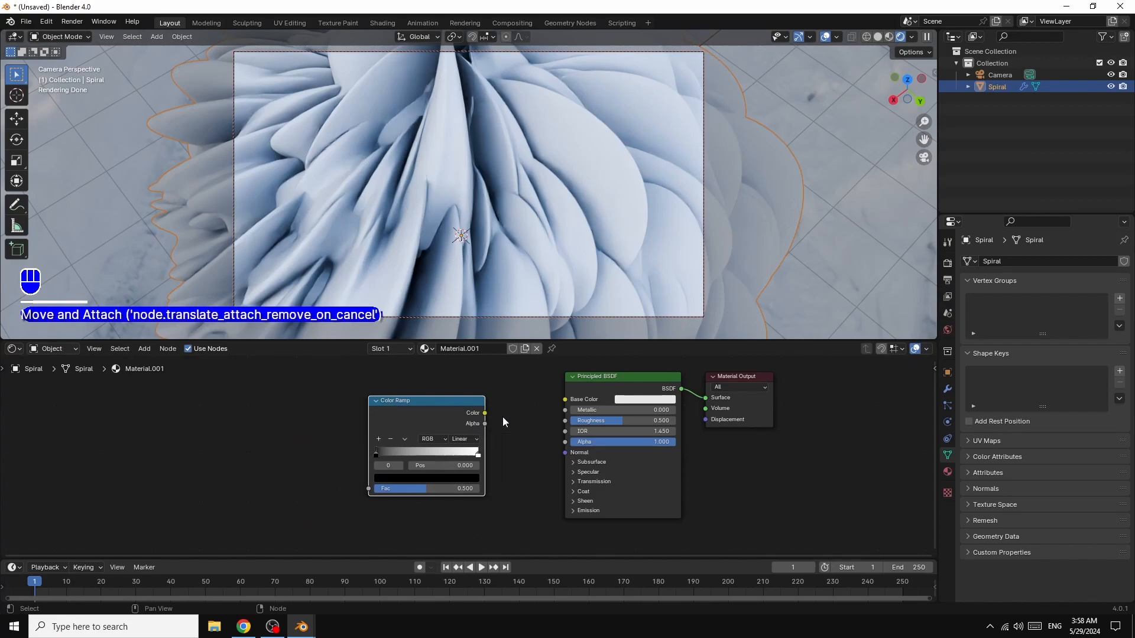
pyautogui.moveTo(485, 413); pyautogui.dragTo(569, 401)
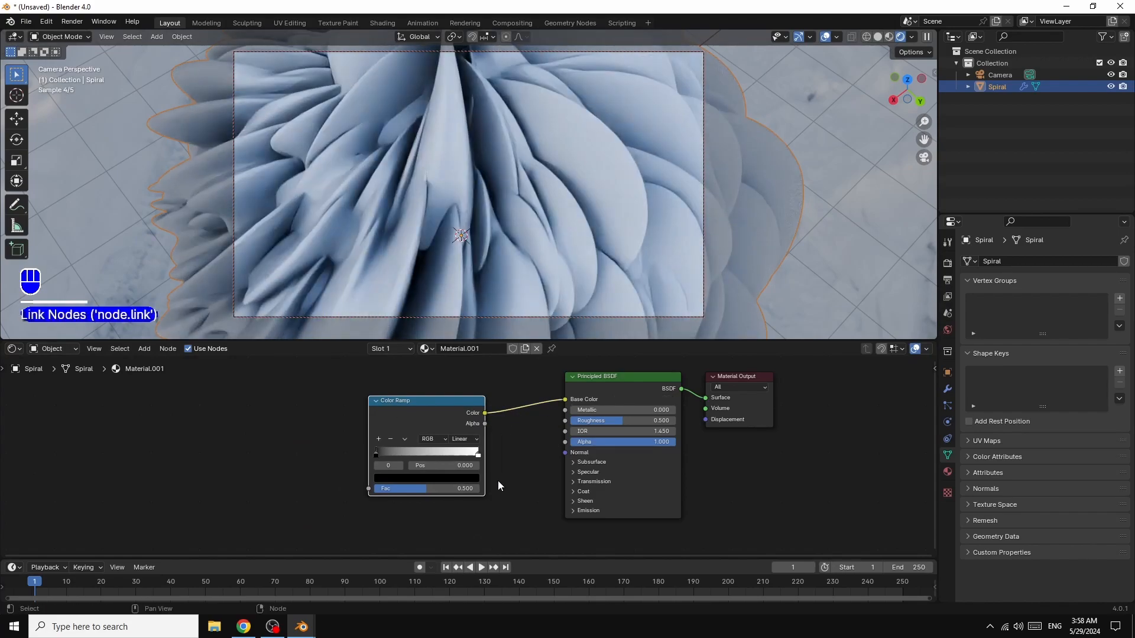
pyautogui.click(463, 439)
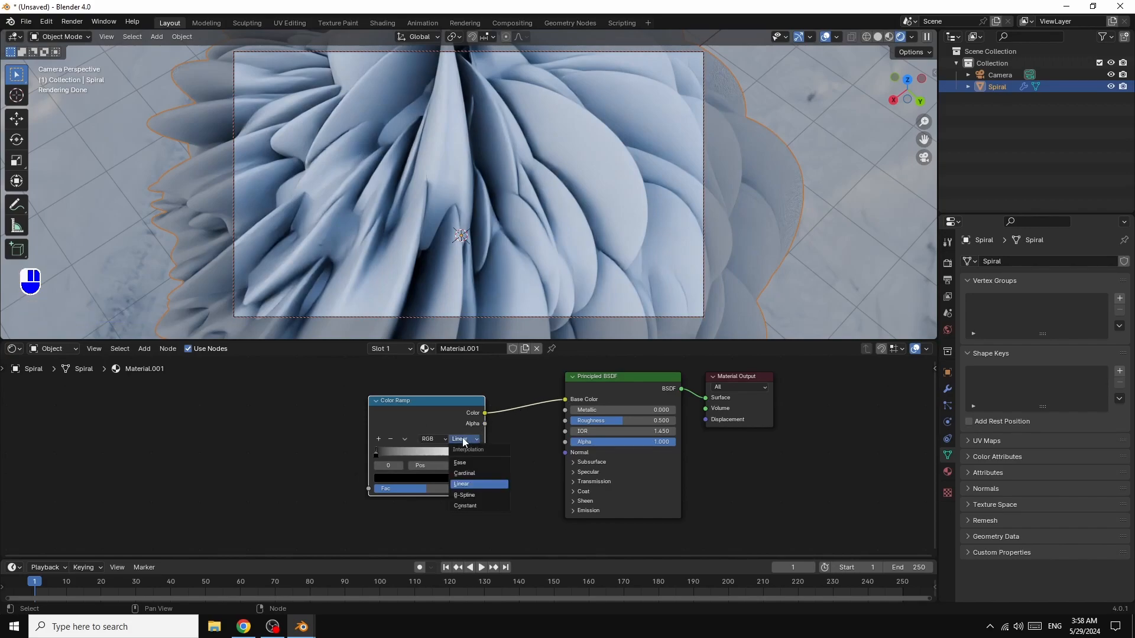
pyautogui.click(469, 506)
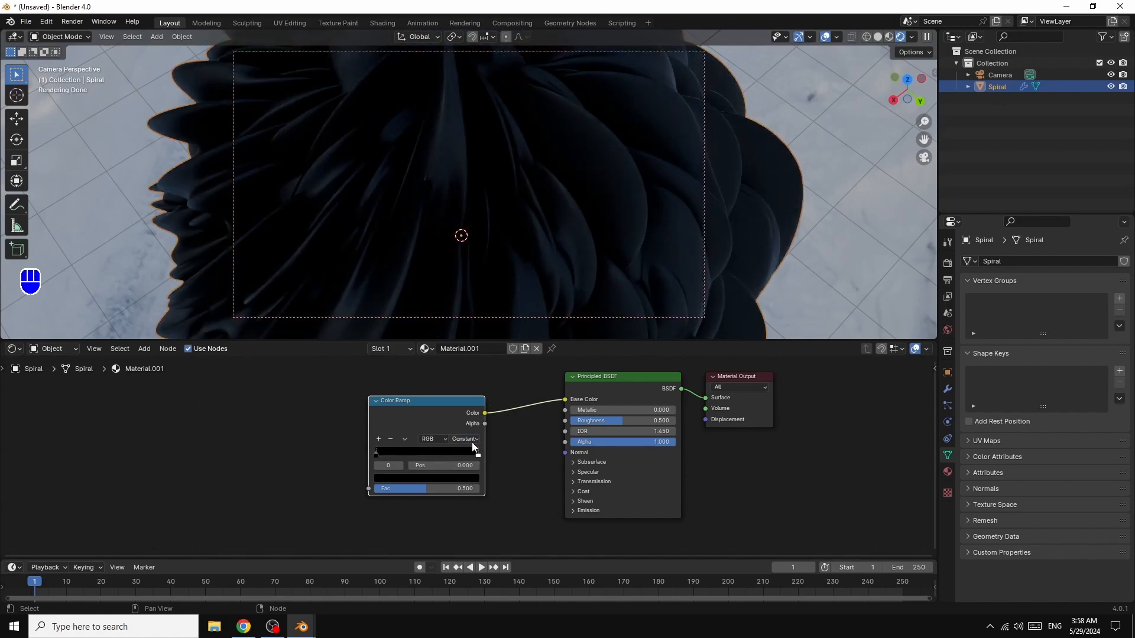
# - Duplicate the Color Ramp below the original to feed the Principled BSDF's Roughness, with the copy's white stop at position 0.559
pyautogui.moveTo(408, 414); pyautogui.dragTo(421, 389)
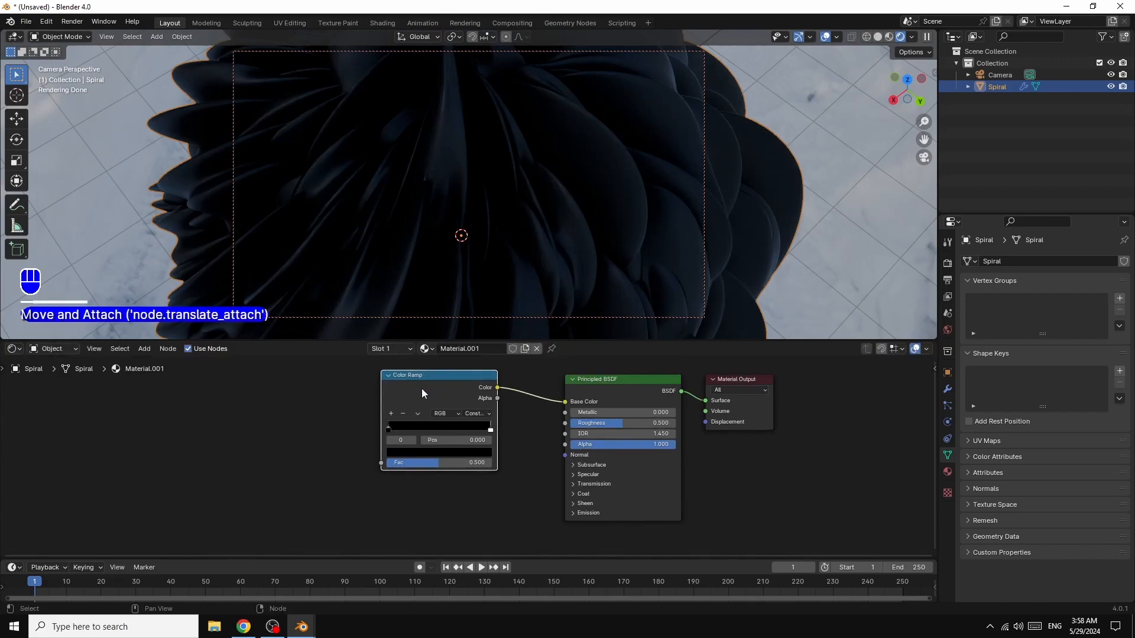
pyautogui.rightClick(421, 389)
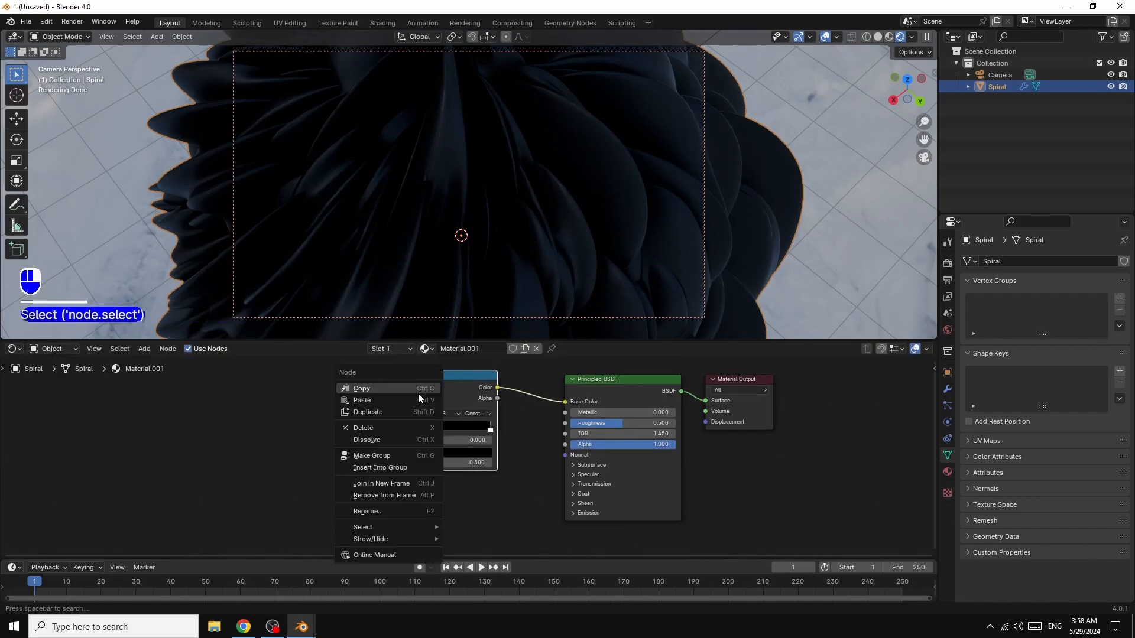
pyautogui.click(378, 417)
pyautogui.click(378, 520)
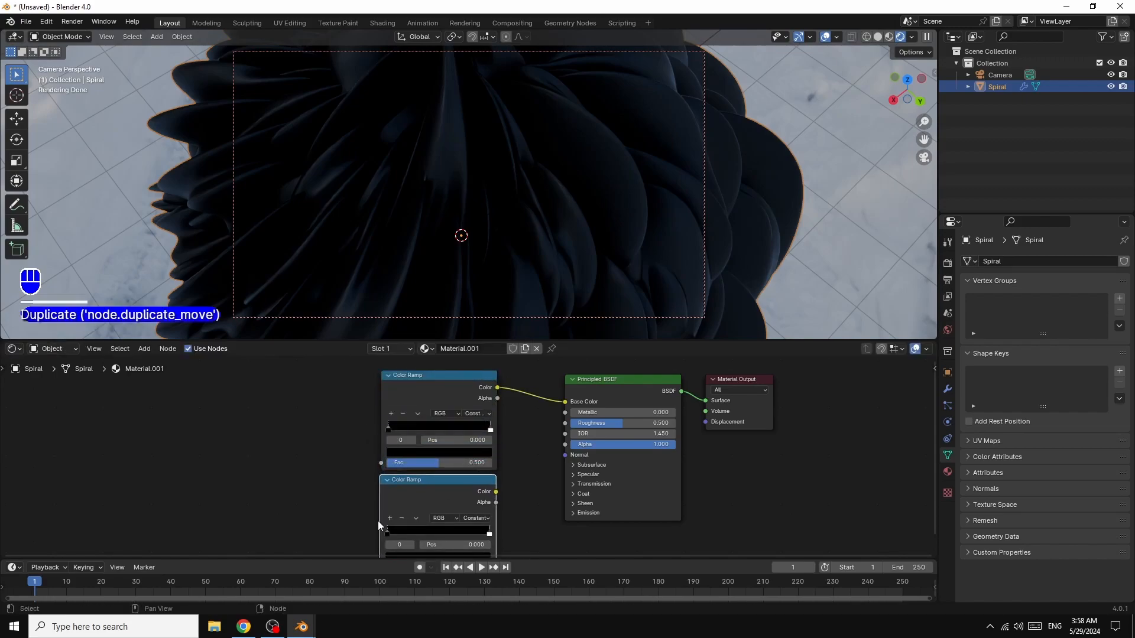
pyautogui.moveTo(496, 492); pyautogui.dragTo(565, 423)
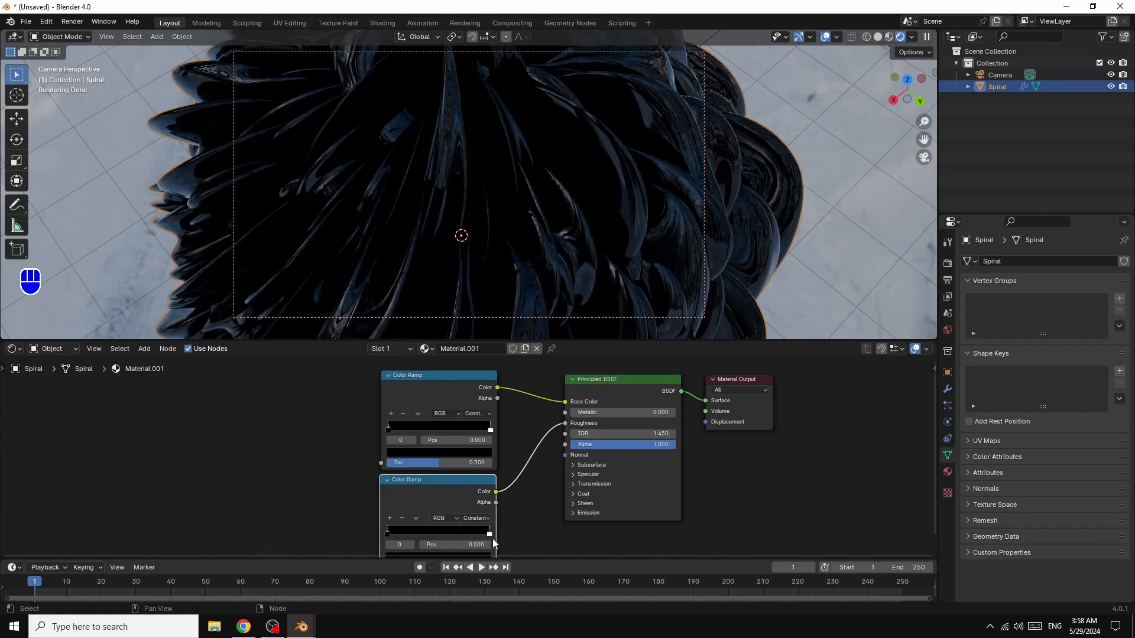
pyautogui.moveTo(489, 537); pyautogui.dragTo(443, 535)
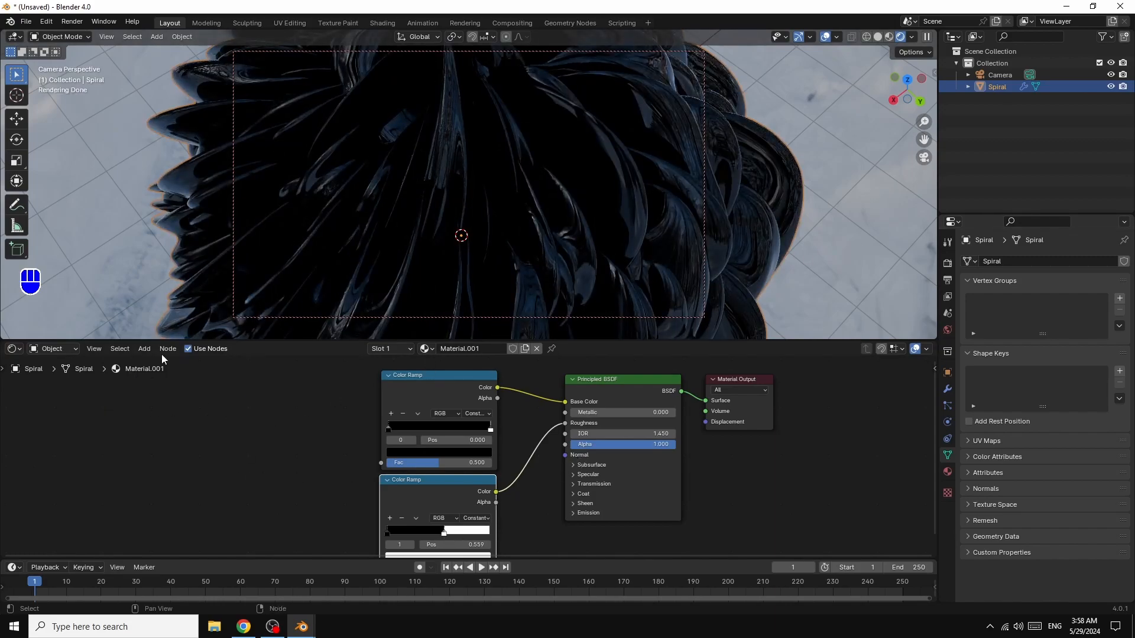
# - Add an Ambient Occlusion node and link its Color output to the Fac inputs of both Color Ramps
pyautogui.click(144, 348)
pyautogui.moveTo(160, 363)
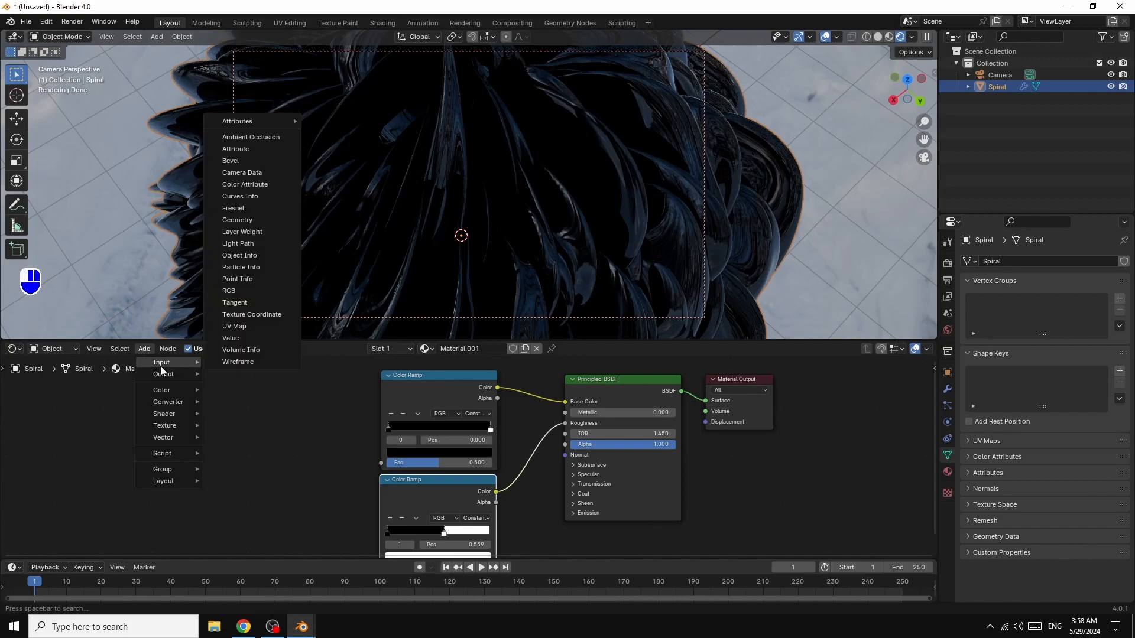
pyautogui.click(253, 140)
pyautogui.click(220, 414)
pyautogui.moveTo(284, 426); pyautogui.dragTo(380, 462)
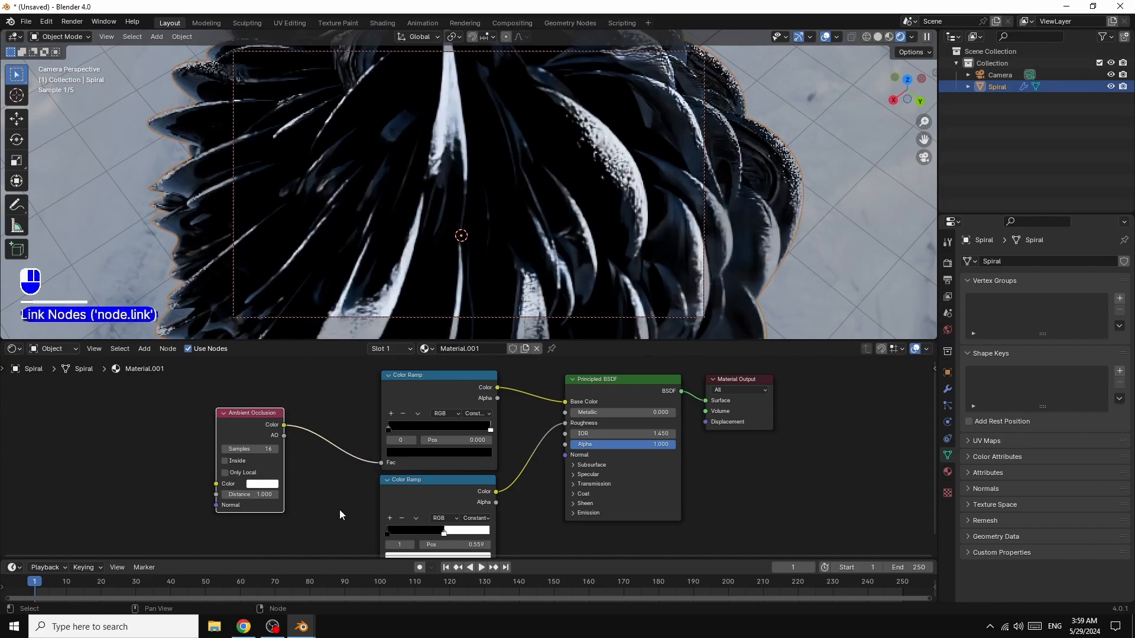
pyautogui.moveTo(284, 425); pyautogui.dragTo(375, 459)
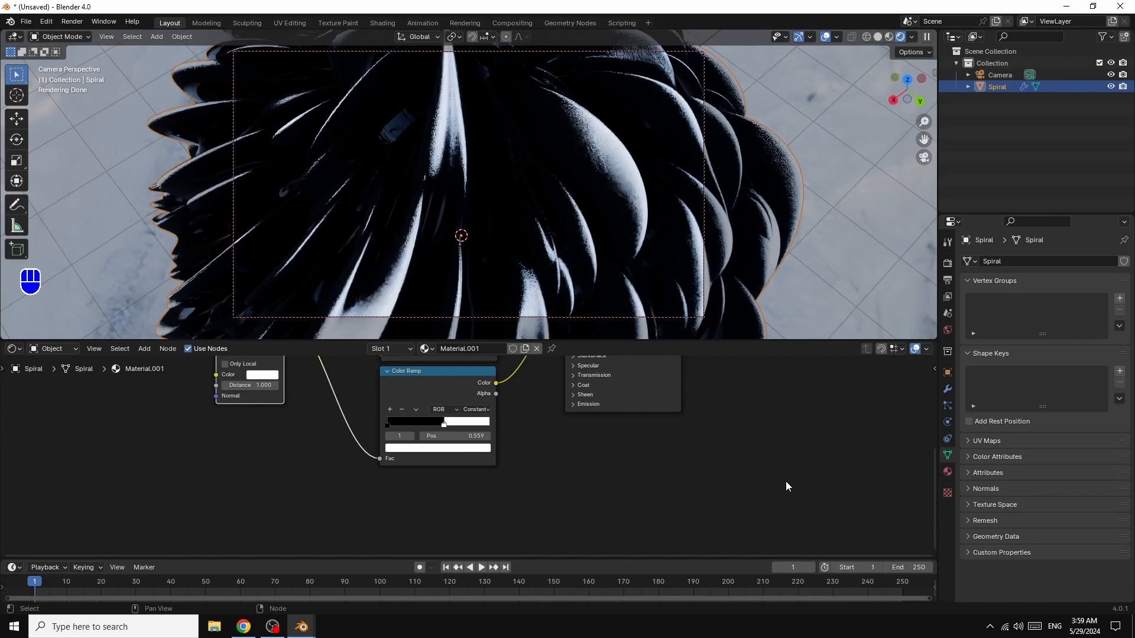
# - Save the project as wallpapers.blend in the ppp documents folder
pyautogui.press('ctrl')
pyautogui.hotkey('ctrl', 's')
pyautogui.click(428, 453)
pyautogui.doubleClick(428, 454)
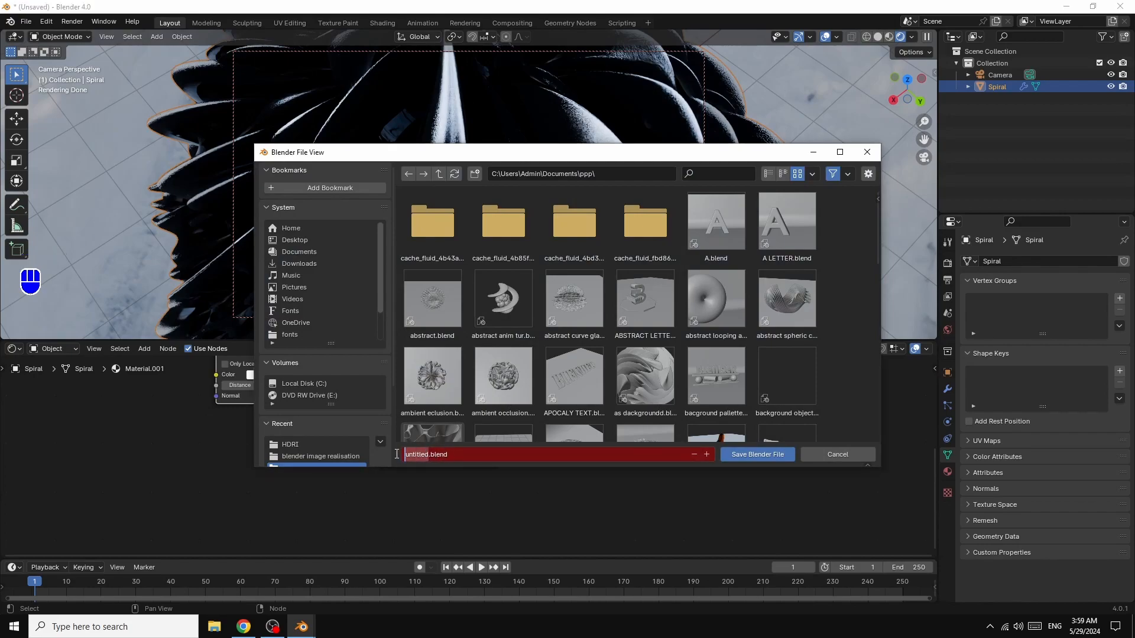
pyautogui.write('wallpapers')
pyautogui.press('Return')
# - Move the white stop of the Color Ramp feeding Base Color to position 0.436
pyautogui.moveTo(934, 470); pyautogui.dragTo(933, 404)
pyautogui.moveTo(934, 404); pyautogui.dragTo(933, 365)
pyautogui.click(490, 448)
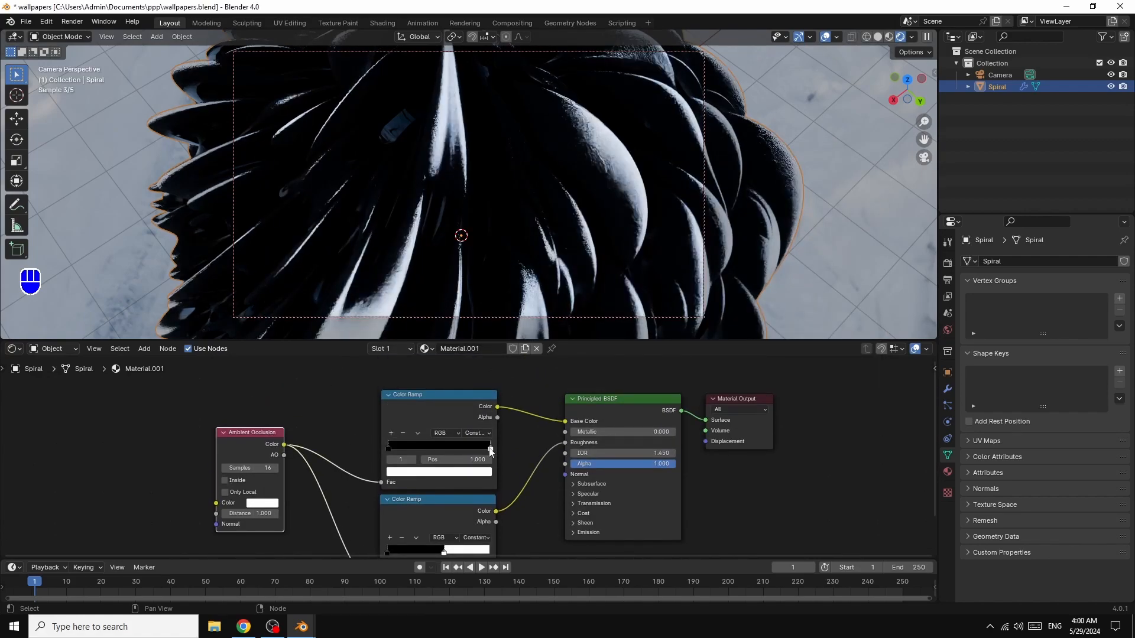
pyautogui.moveTo(490, 449); pyautogui.dragTo(430, 450)
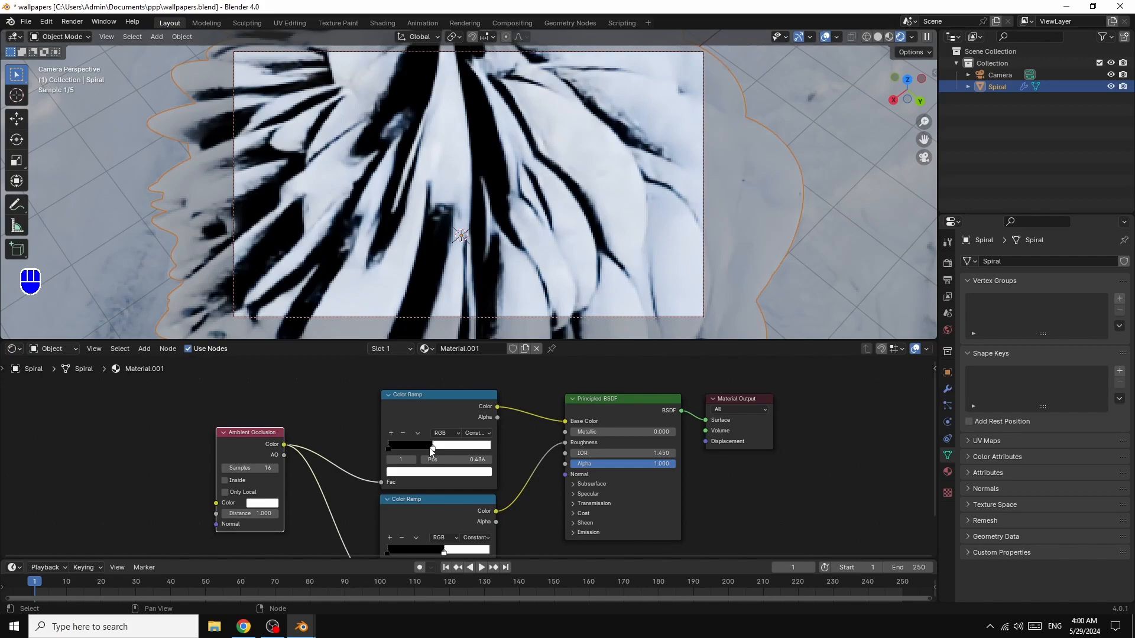
# - Set the Principled BSDF's Metallic value to 0.5
pyautogui.moveTo(585, 432); pyautogui.dragTo(602, 432)
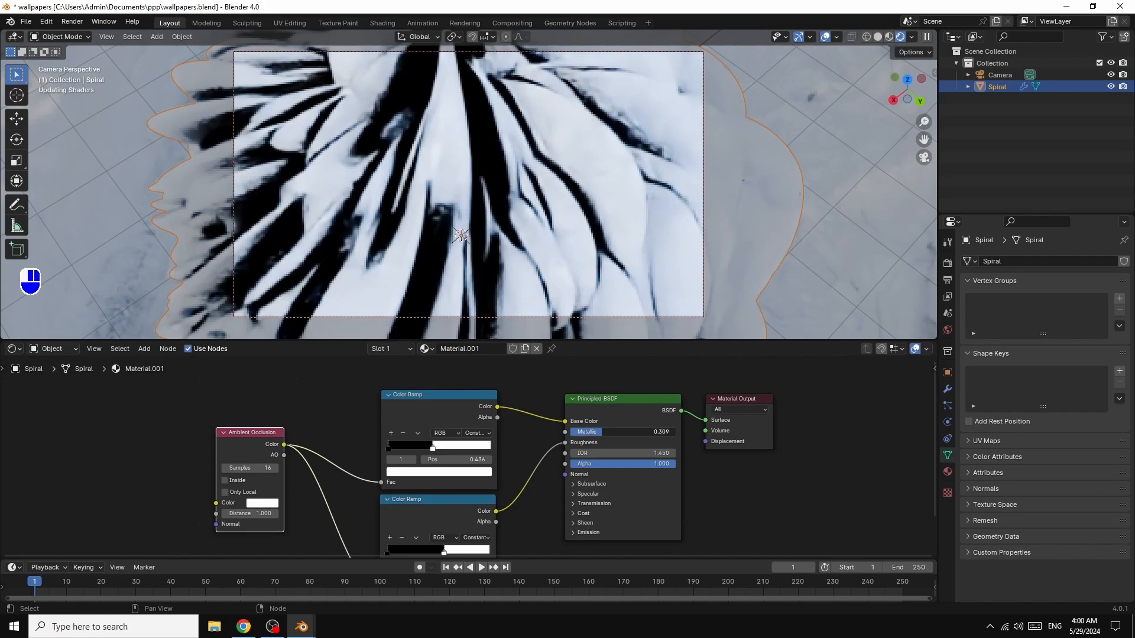
pyautogui.moveTo(602, 432); pyautogui.dragTo(625, 432)
pyautogui.click(625, 432)
pyautogui.write('0.5')
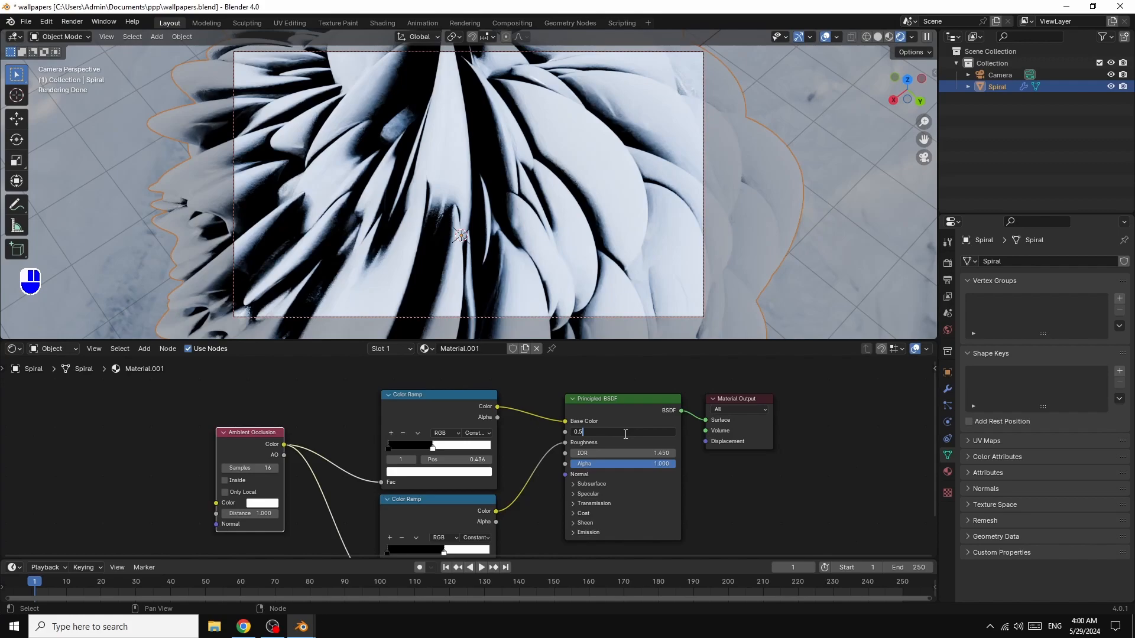
pyautogui.press('Return')
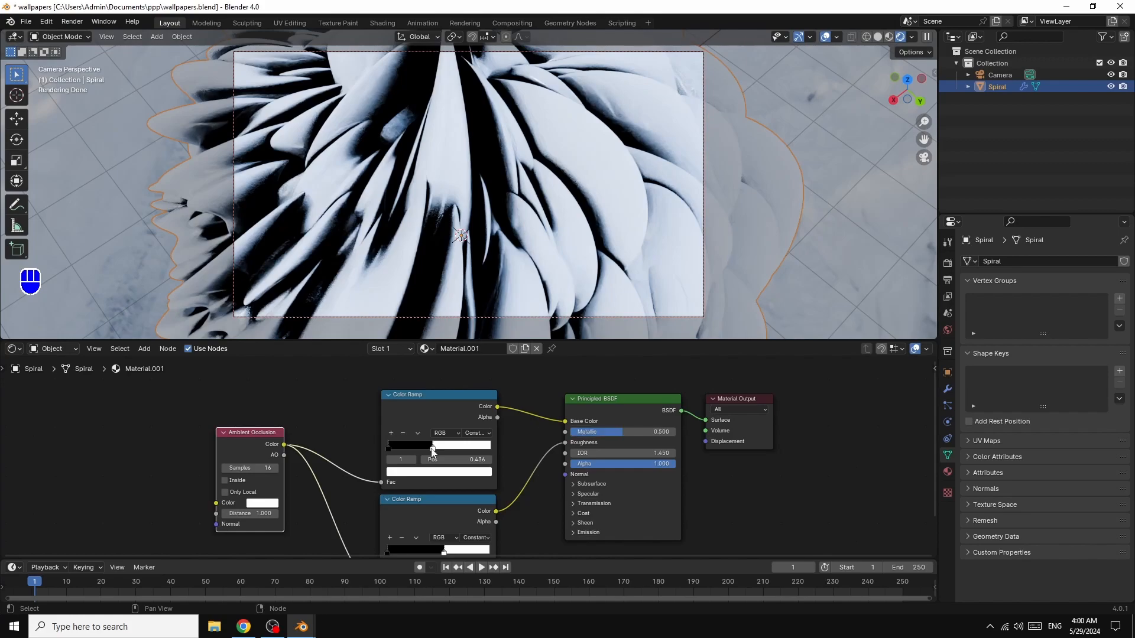
# - Move the Base Color ramp's white stop to position 0.155 and recolour its black stop to a light blue with value 1.000
pyautogui.moveTo(432, 452); pyautogui.dragTo(402, 452)
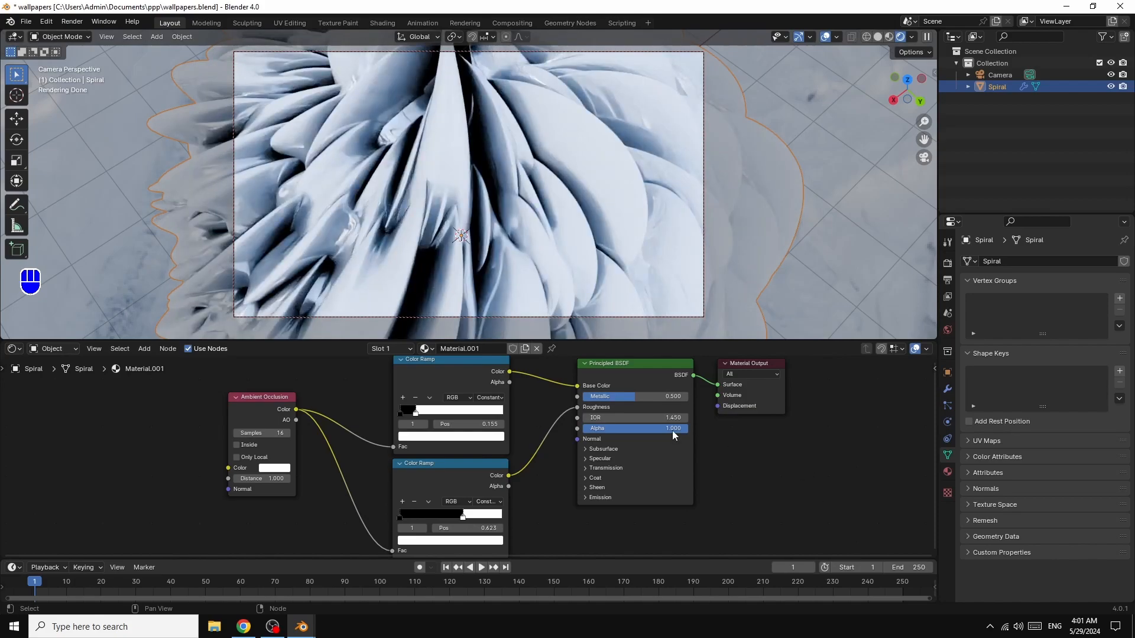
pyautogui.click(400, 414)
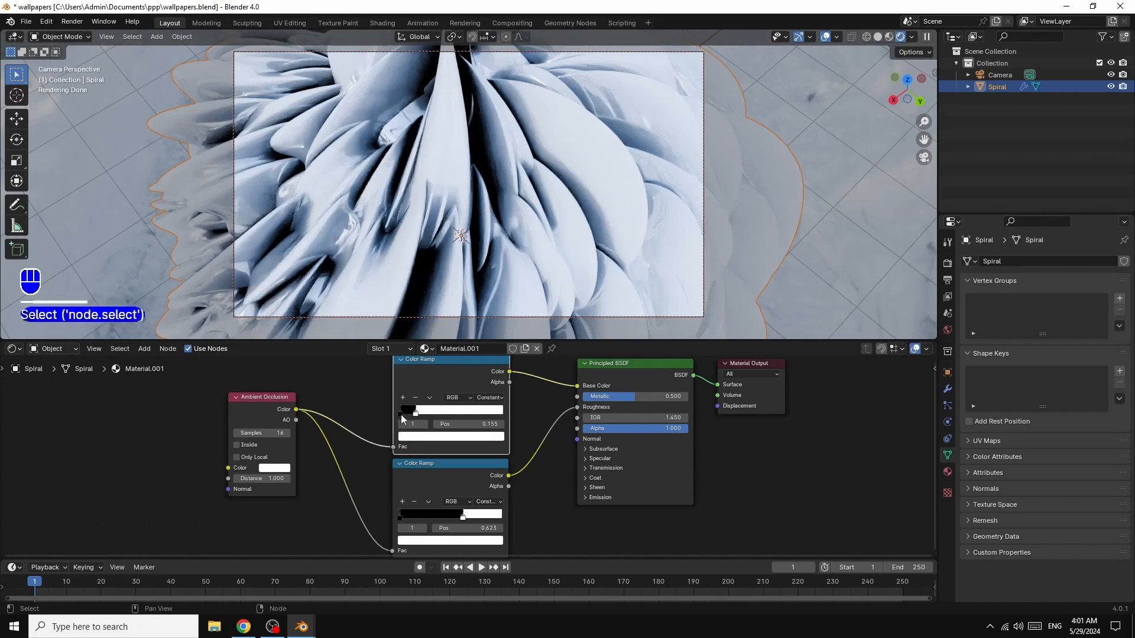
pyautogui.click(406, 409)
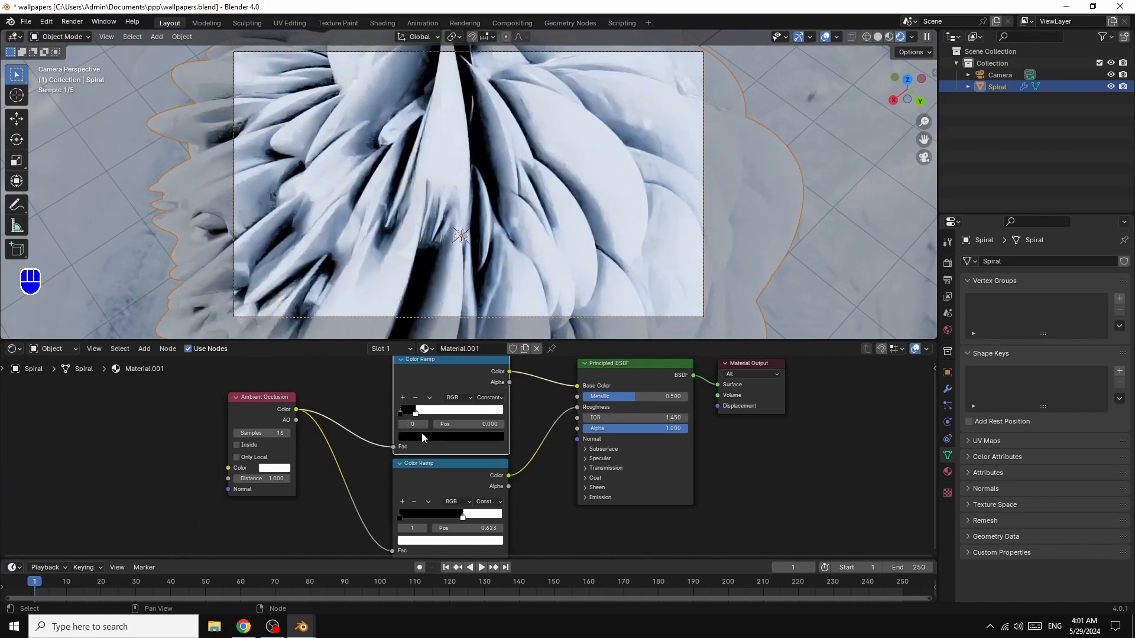
pyautogui.click(418, 437)
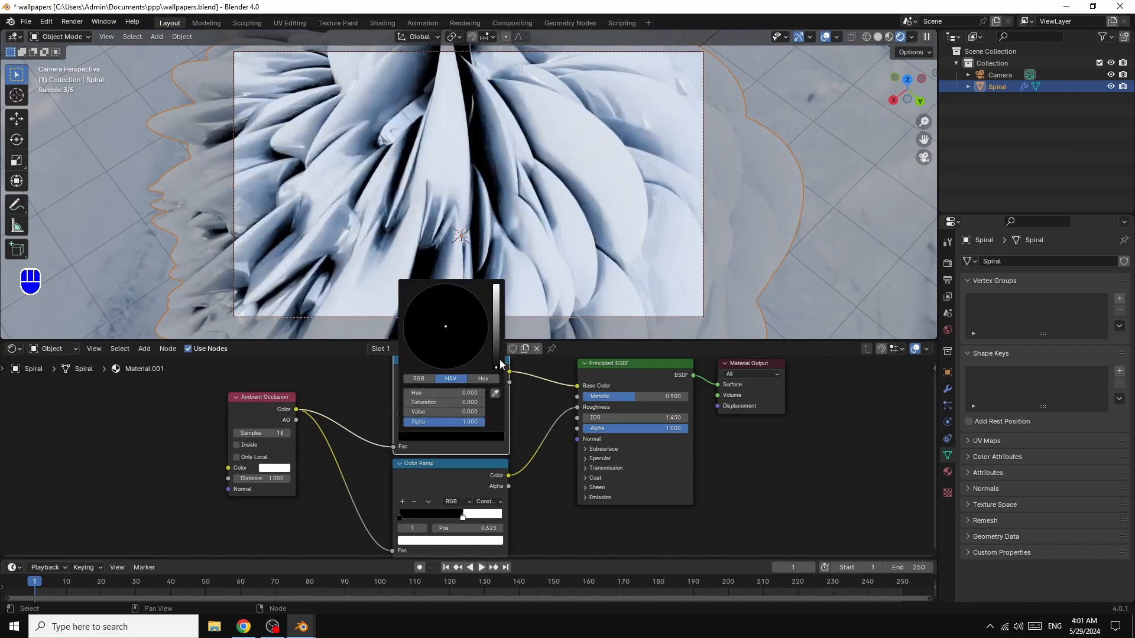
pyautogui.moveTo(497, 360); pyautogui.dragTo(496, 286)
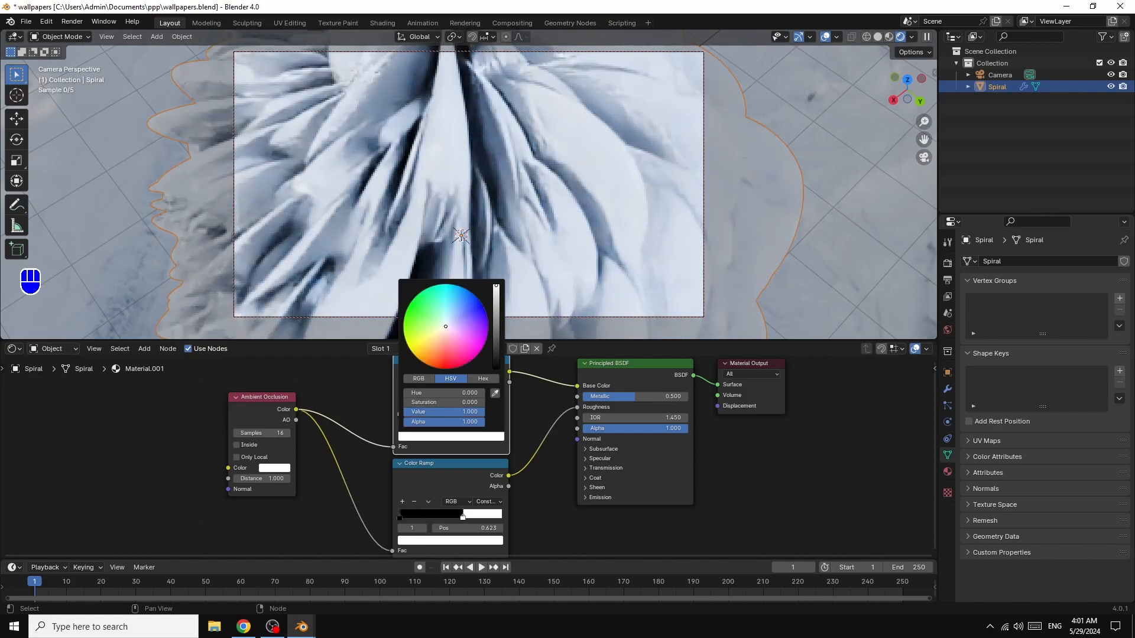
pyautogui.moveTo(447, 327); pyautogui.dragTo(447, 315)
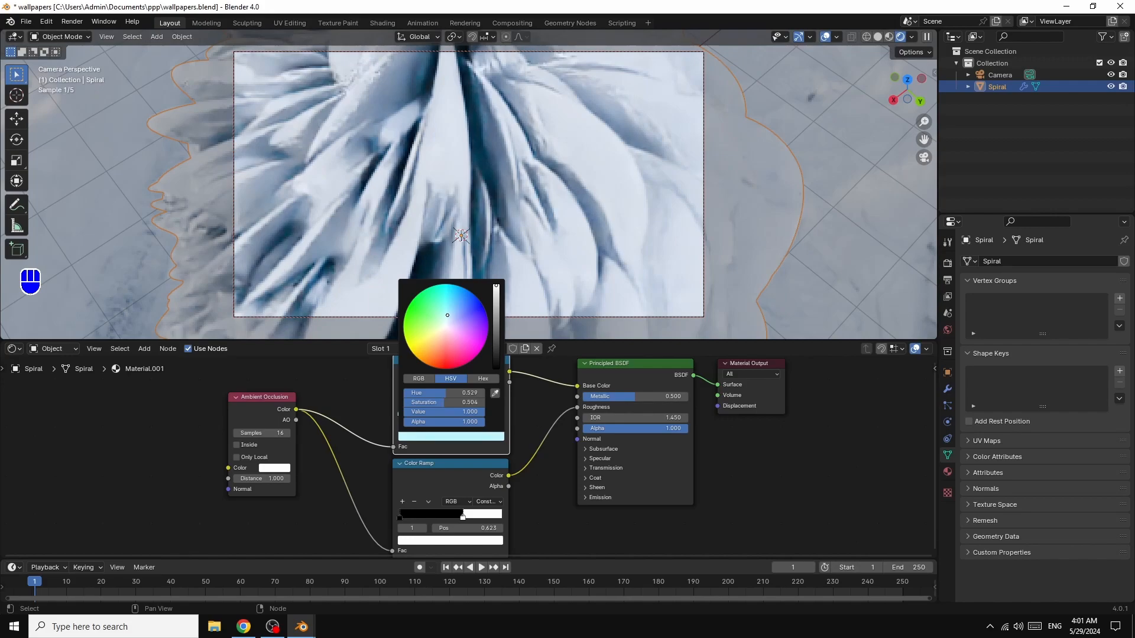
pyautogui.moveTo(448, 315); pyautogui.dragTo(449, 308)
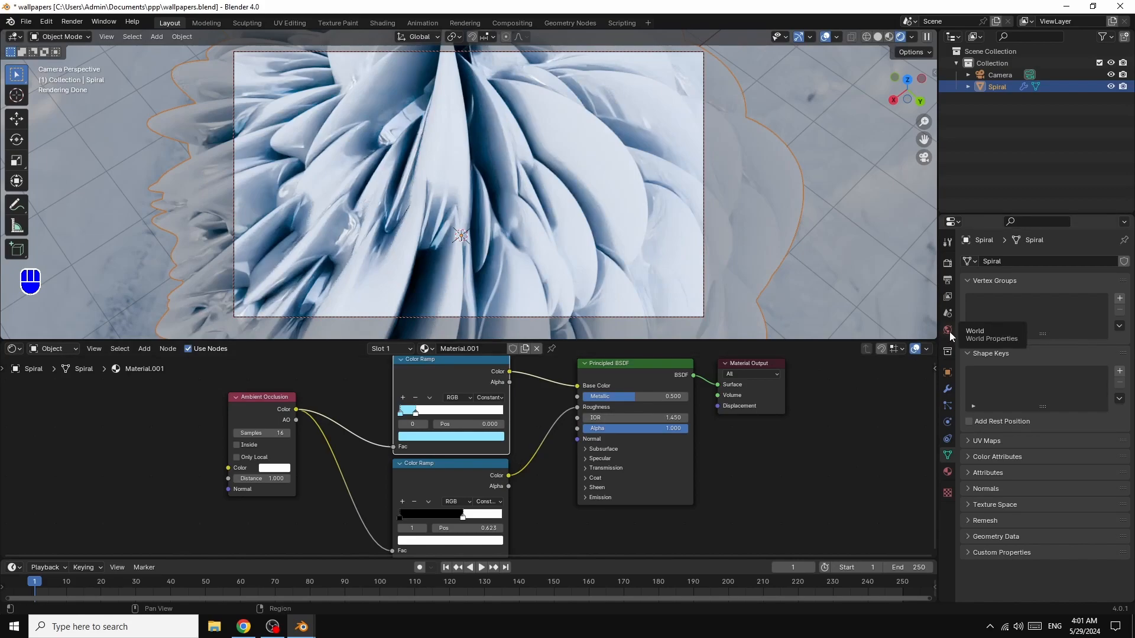
# - Enable Depth of Field on the camera and orbit the camera view slightly around the spiral
pyautogui.click(1002, 73)
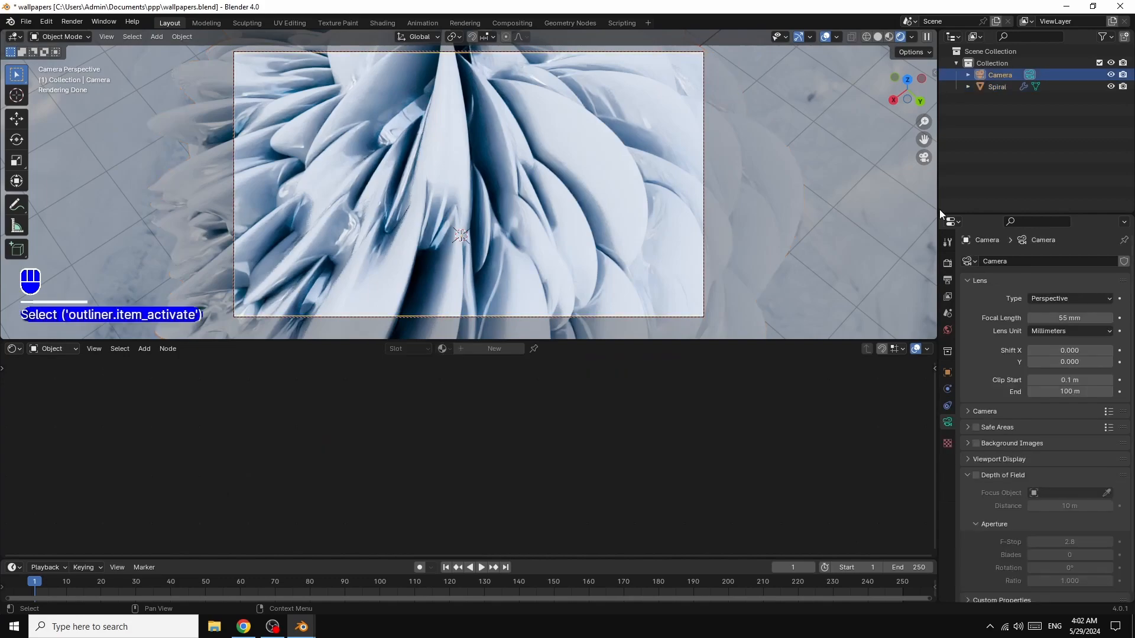
pyautogui.click(976, 475)
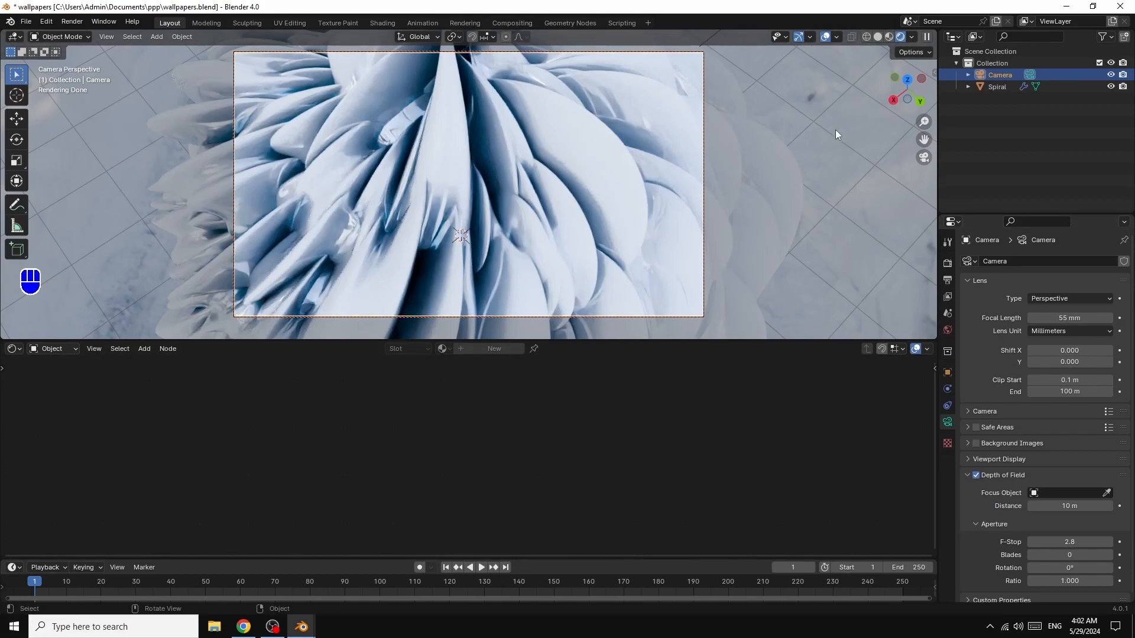
pyautogui.moveTo(907, 81); pyautogui.dragTo(915, 83)
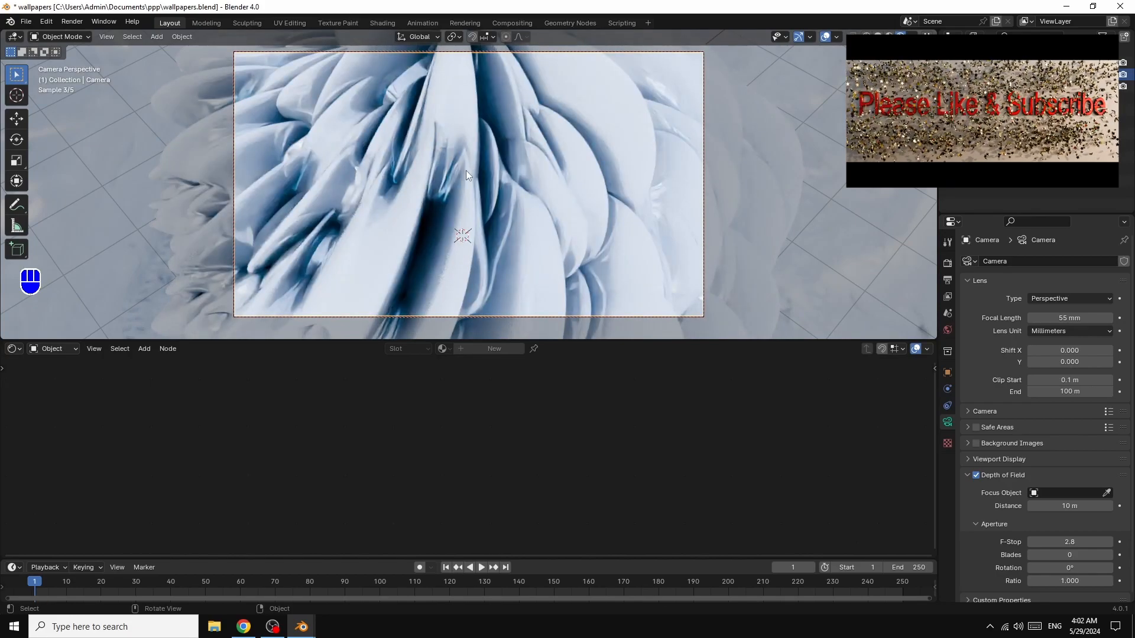
# - Set the Base Color ramp's white stop to 0.295 and its light-blue stop to 0.077, and lower the spiral material's Metallic to 0.405
pyautogui.click(466, 170)
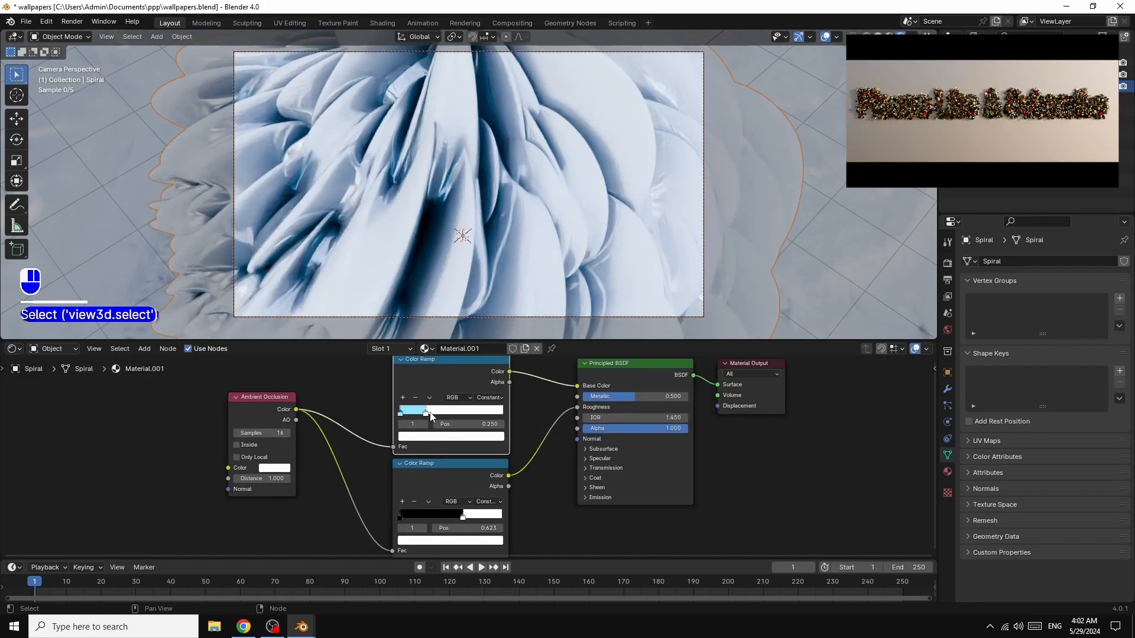
pyautogui.moveTo(431, 415); pyautogui.dragTo(435, 416)
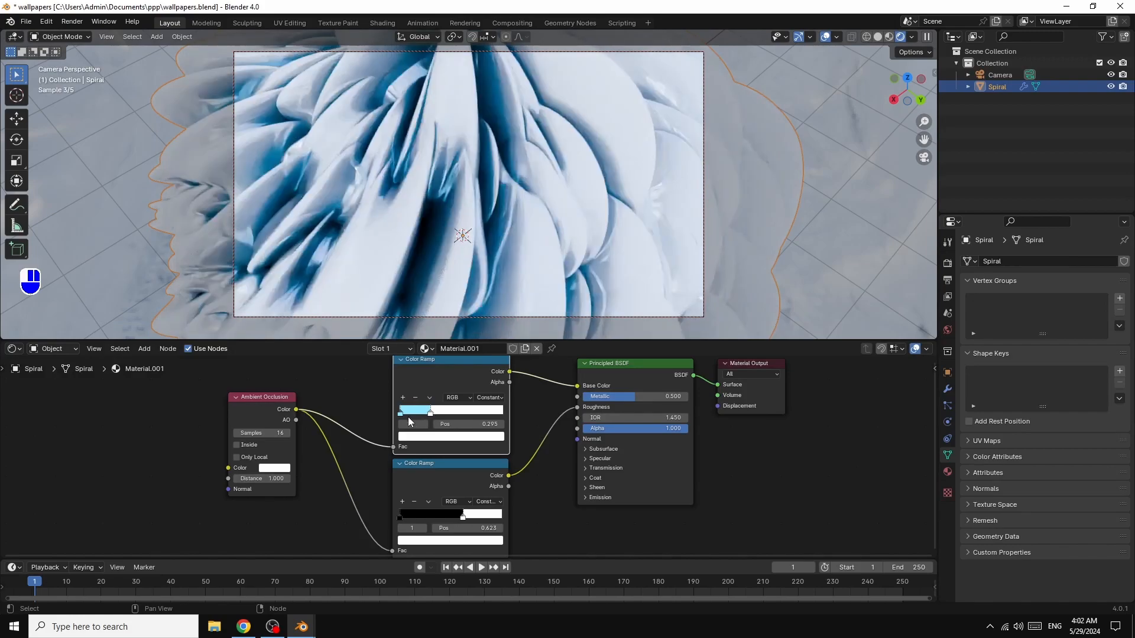
pyautogui.moveTo(402, 414); pyautogui.dragTo(410, 413)
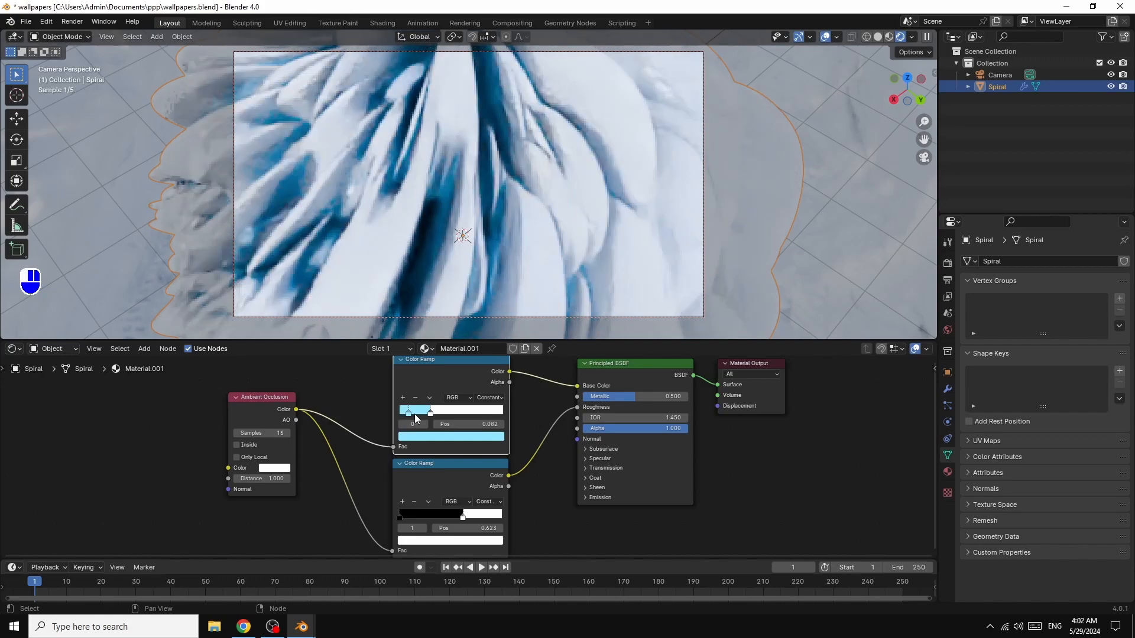
pyautogui.moveTo(416, 413); pyautogui.dragTo(406, 415)
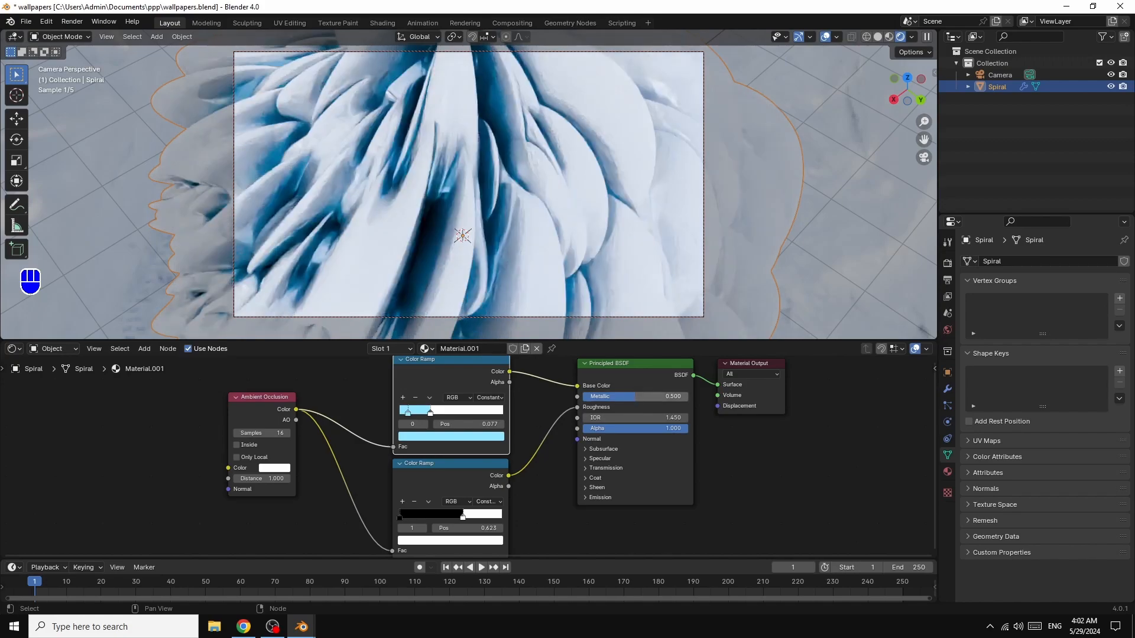
pyautogui.moveTo(635, 396); pyautogui.dragTo(625, 396)
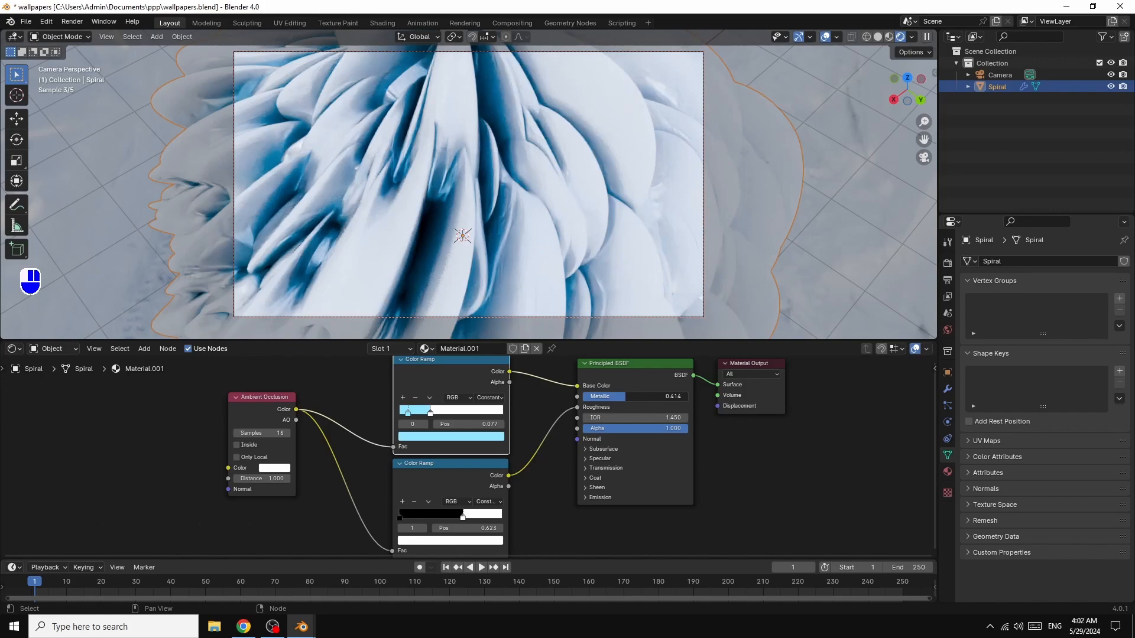
pyautogui.moveTo(627, 397); pyautogui.dragTo(625, 397)
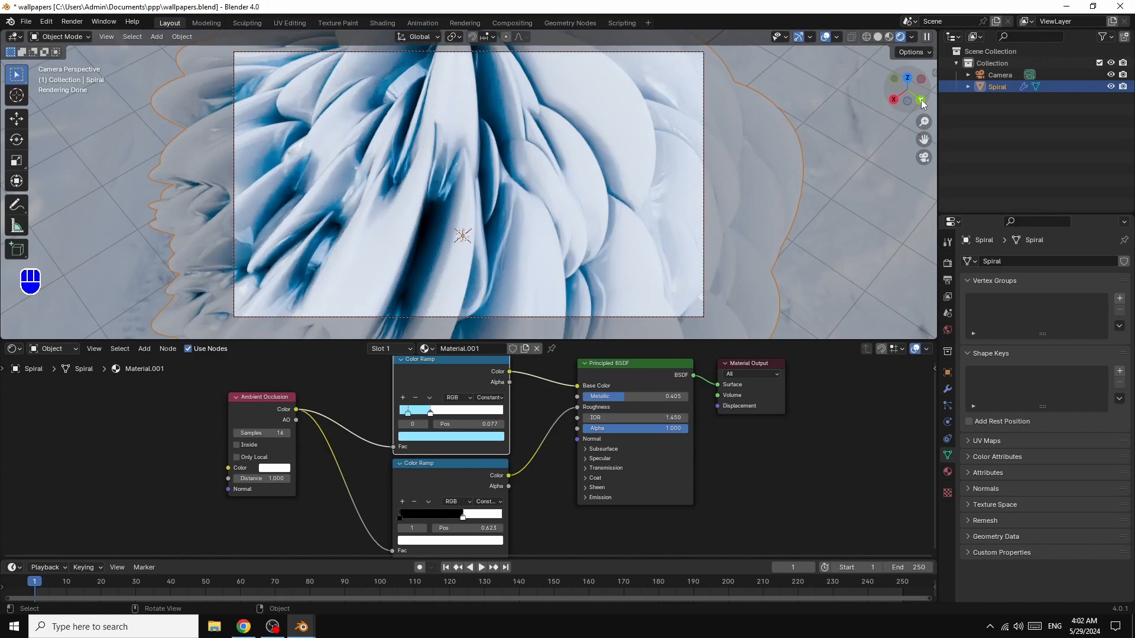
# - Orbit the camera view to a new angle on the spiral and move the Roughness ramp's white stop to position 0.205
pyautogui.moveTo(922, 102); pyautogui.dragTo(907, 103)
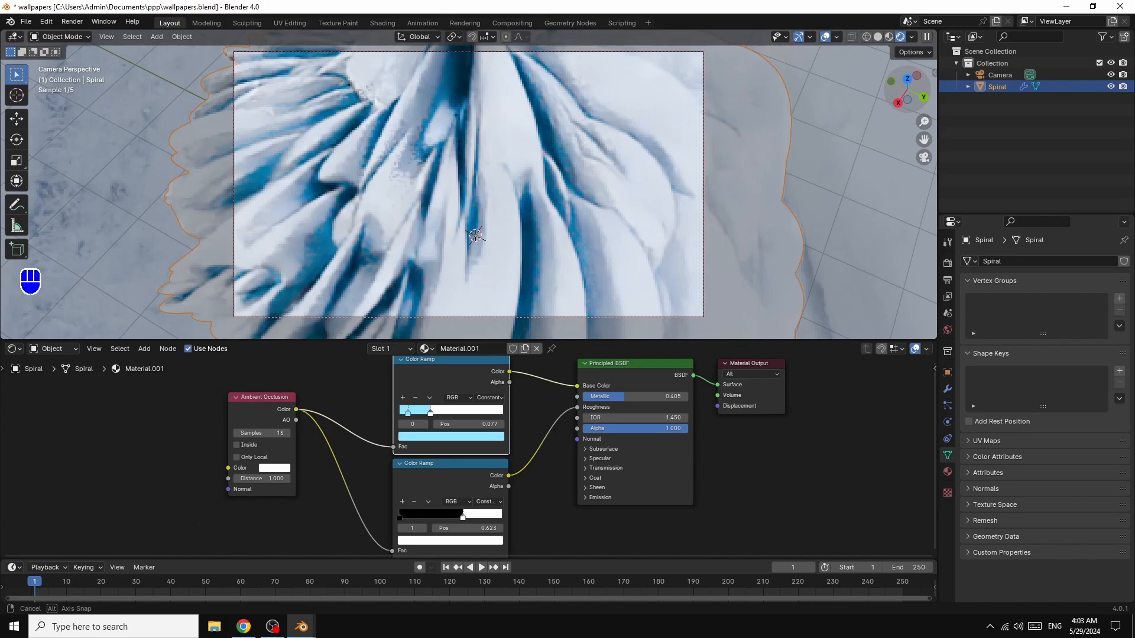
pyautogui.moveTo(462, 517); pyautogui.dragTo(413, 523)
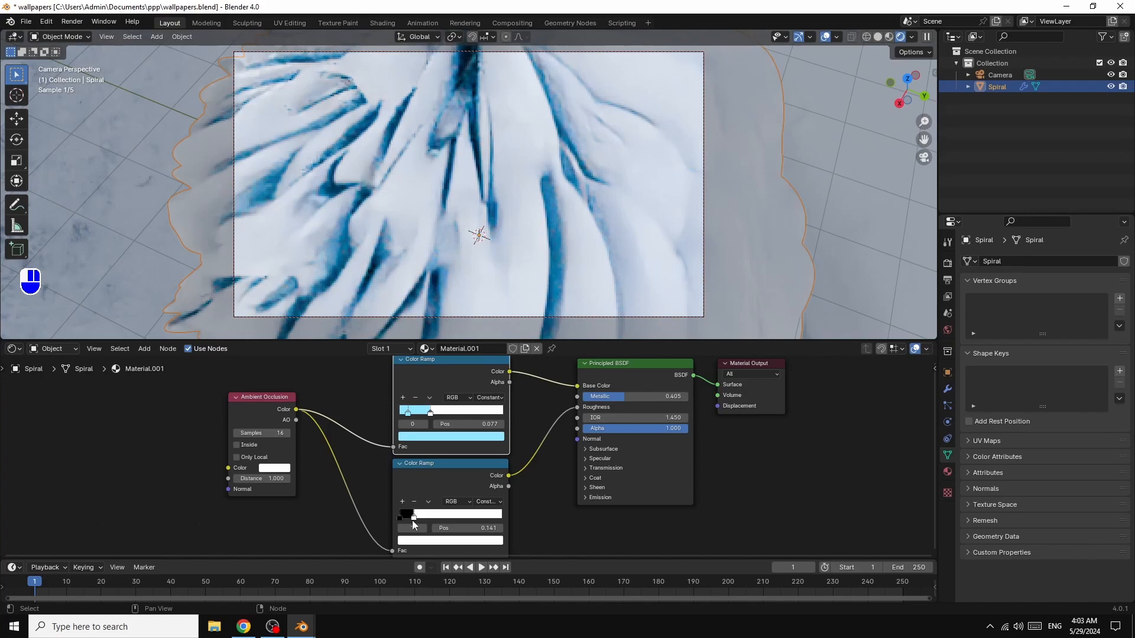
pyautogui.moveTo(413, 524); pyautogui.dragTo(421, 525)
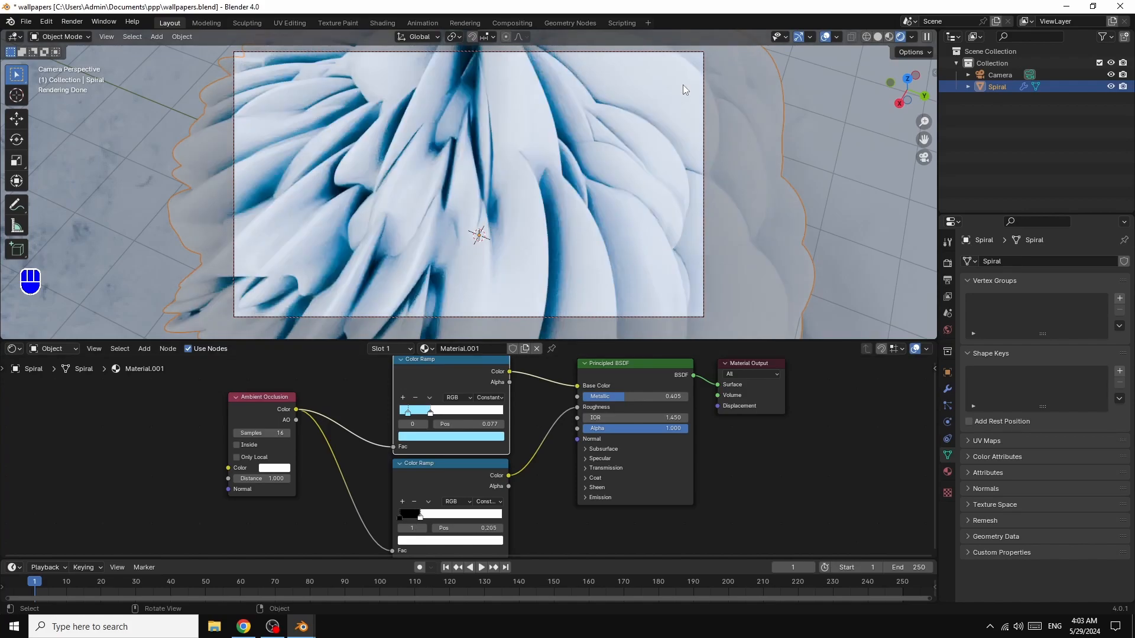
# - Increase the camera's focal length slightly and turn on its Safe Areas
pyautogui.click(999, 74)
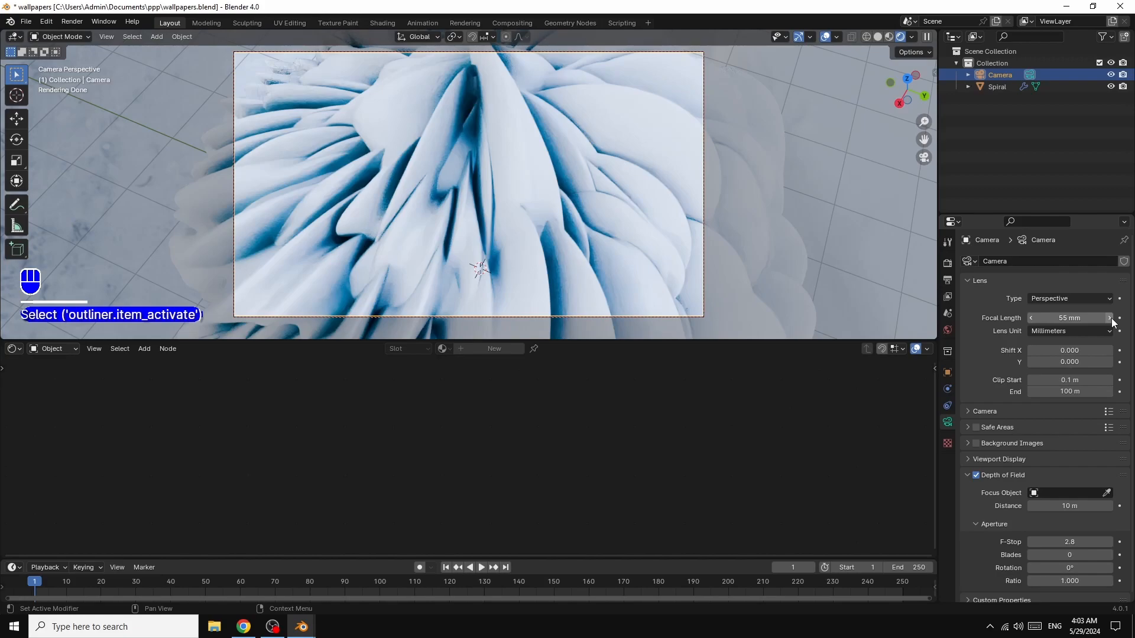
pyautogui.moveTo(1110, 319); pyautogui.dragTo(1123, 319)
pyautogui.click(976, 427)
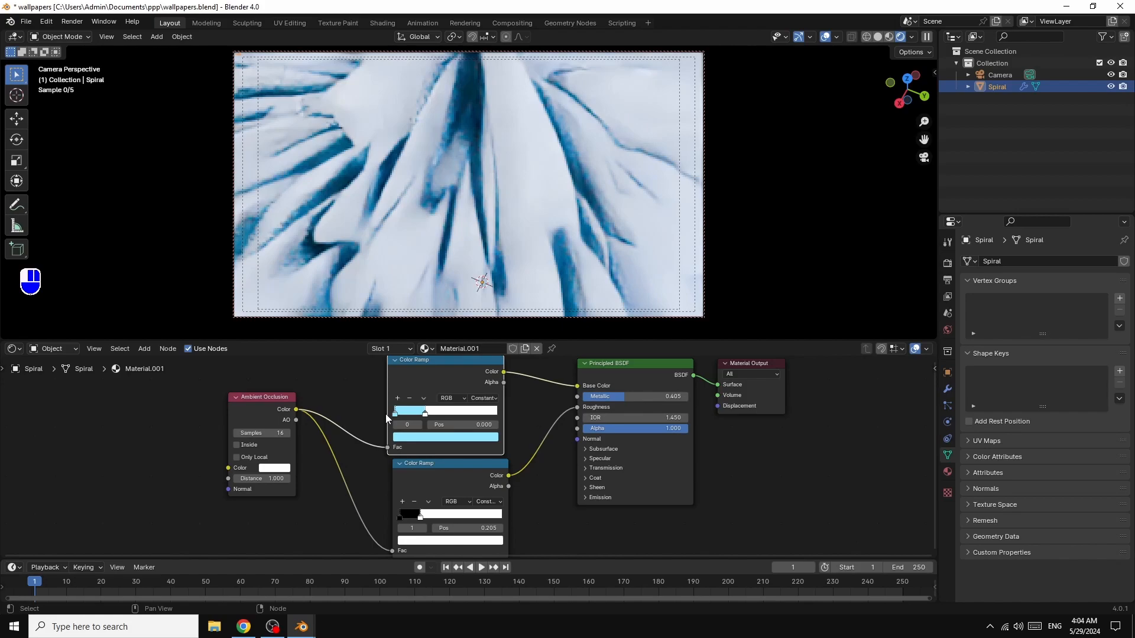
# - Recolour the Base Color ramp's light-blue stop to red with hue 0.994 and saturation 0.903
pyautogui.click(445, 437)
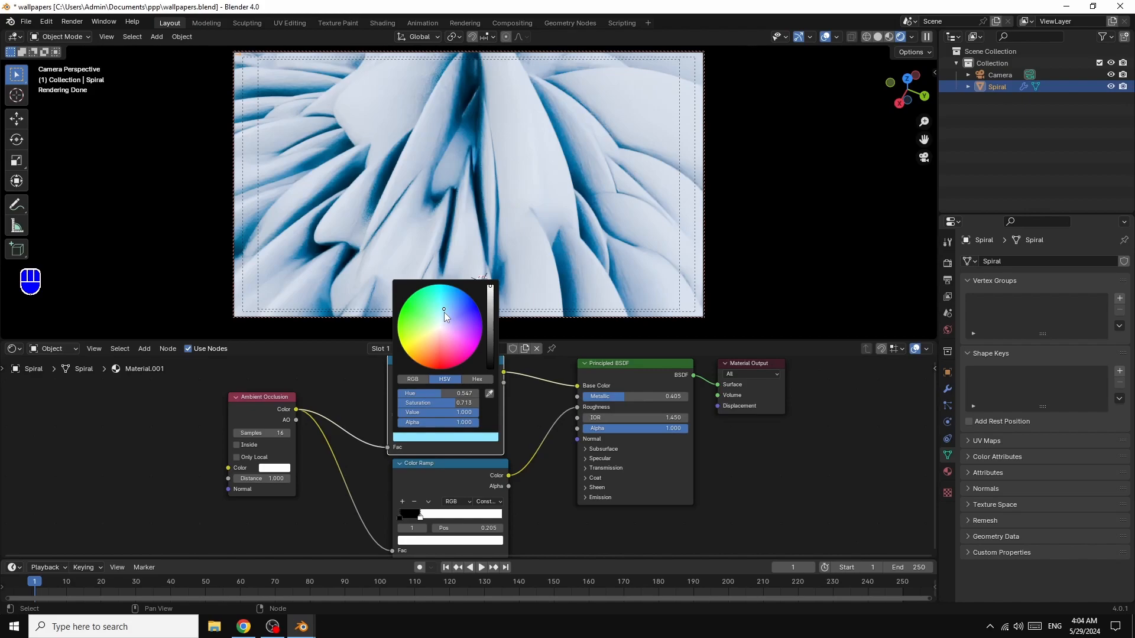
pyautogui.moveTo(444, 312); pyautogui.dragTo(442, 354)
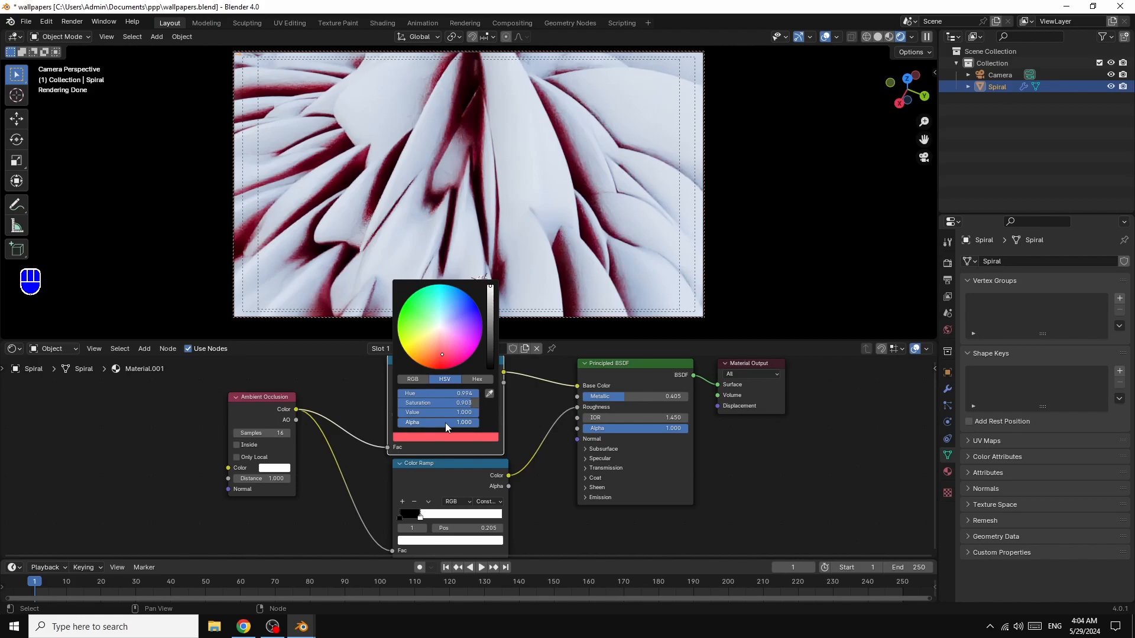
# - Set the Principled BSDF's Metallic to 0.505 and move the Roughness ramp's white stop to position 0.586
pyautogui.moveTo(624, 398); pyautogui.dragTo(638, 397)
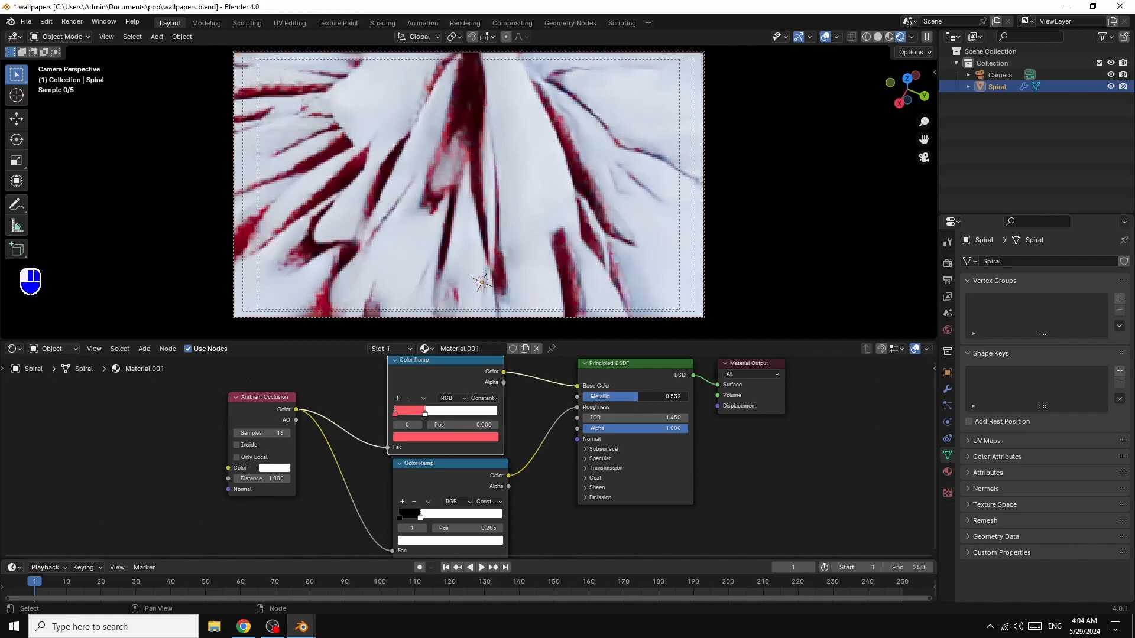
pyautogui.moveTo(424, 521); pyautogui.dragTo(435, 521)
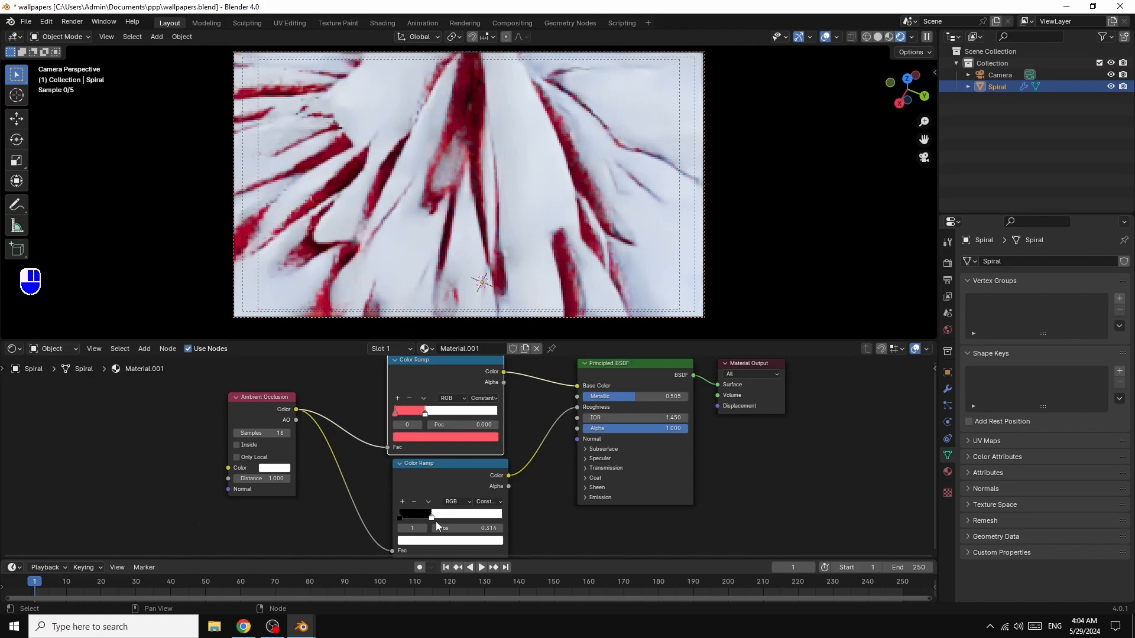
pyautogui.moveTo(435, 521); pyautogui.dragTo(458, 520)
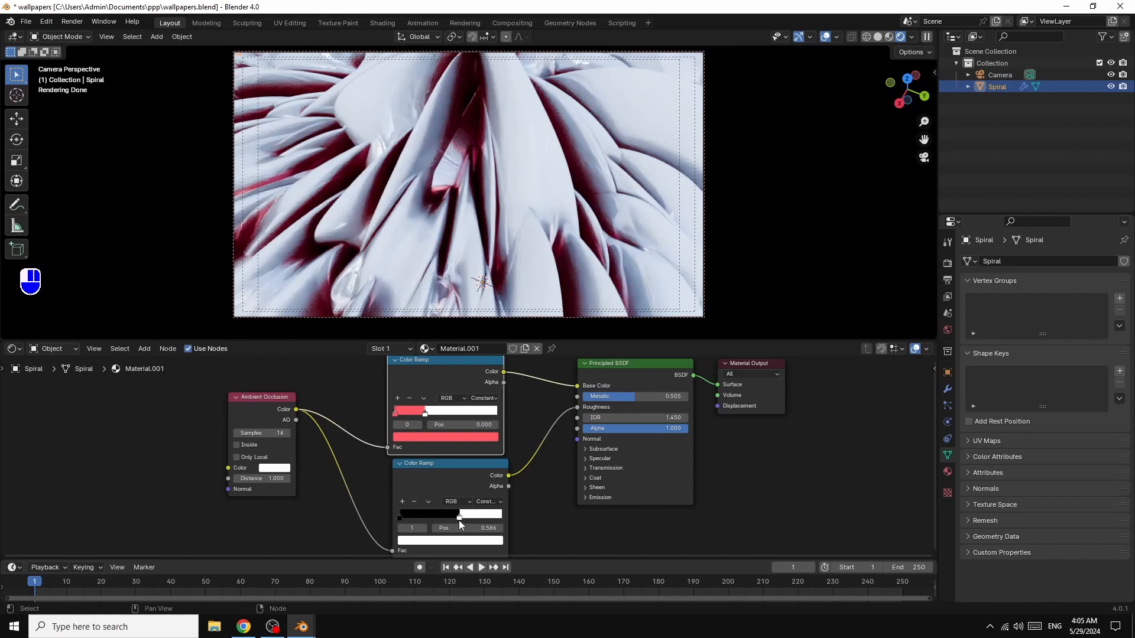
pyautogui.moveTo(458, 520); pyautogui.dragTo(461, 520)
pyautogui.moveTo(461, 518); pyautogui.dragTo(459, 520)
pyautogui.hotkey('ctrl', 'z')
pyautogui.moveTo(461, 518); pyautogui.dragTo(459, 520)
pyautogui.moveTo(458, 520); pyautogui.dragTo(461, 518)
pyautogui.moveTo(461, 518); pyautogui.dragTo(459, 520)
pyautogui.hotkey('ctrl', 'z')
pyautogui.moveTo(461, 518); pyautogui.dragTo(459, 520)
pyautogui.hotkey('ctrl', 'z')
pyautogui.moveTo(461, 519); pyautogui.dragTo(459, 520)
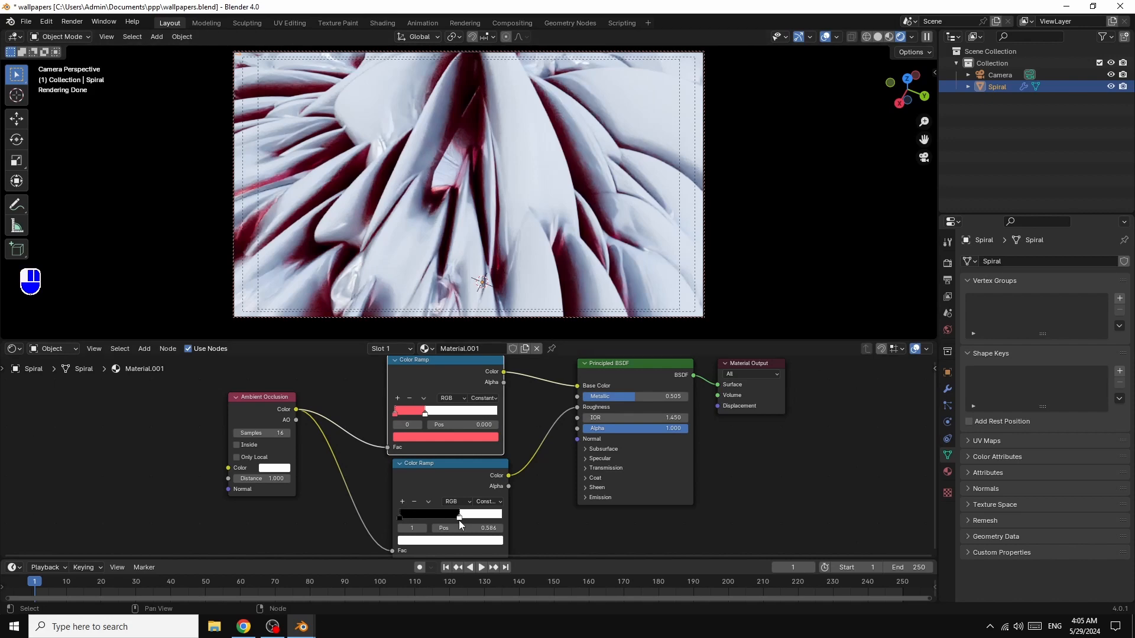